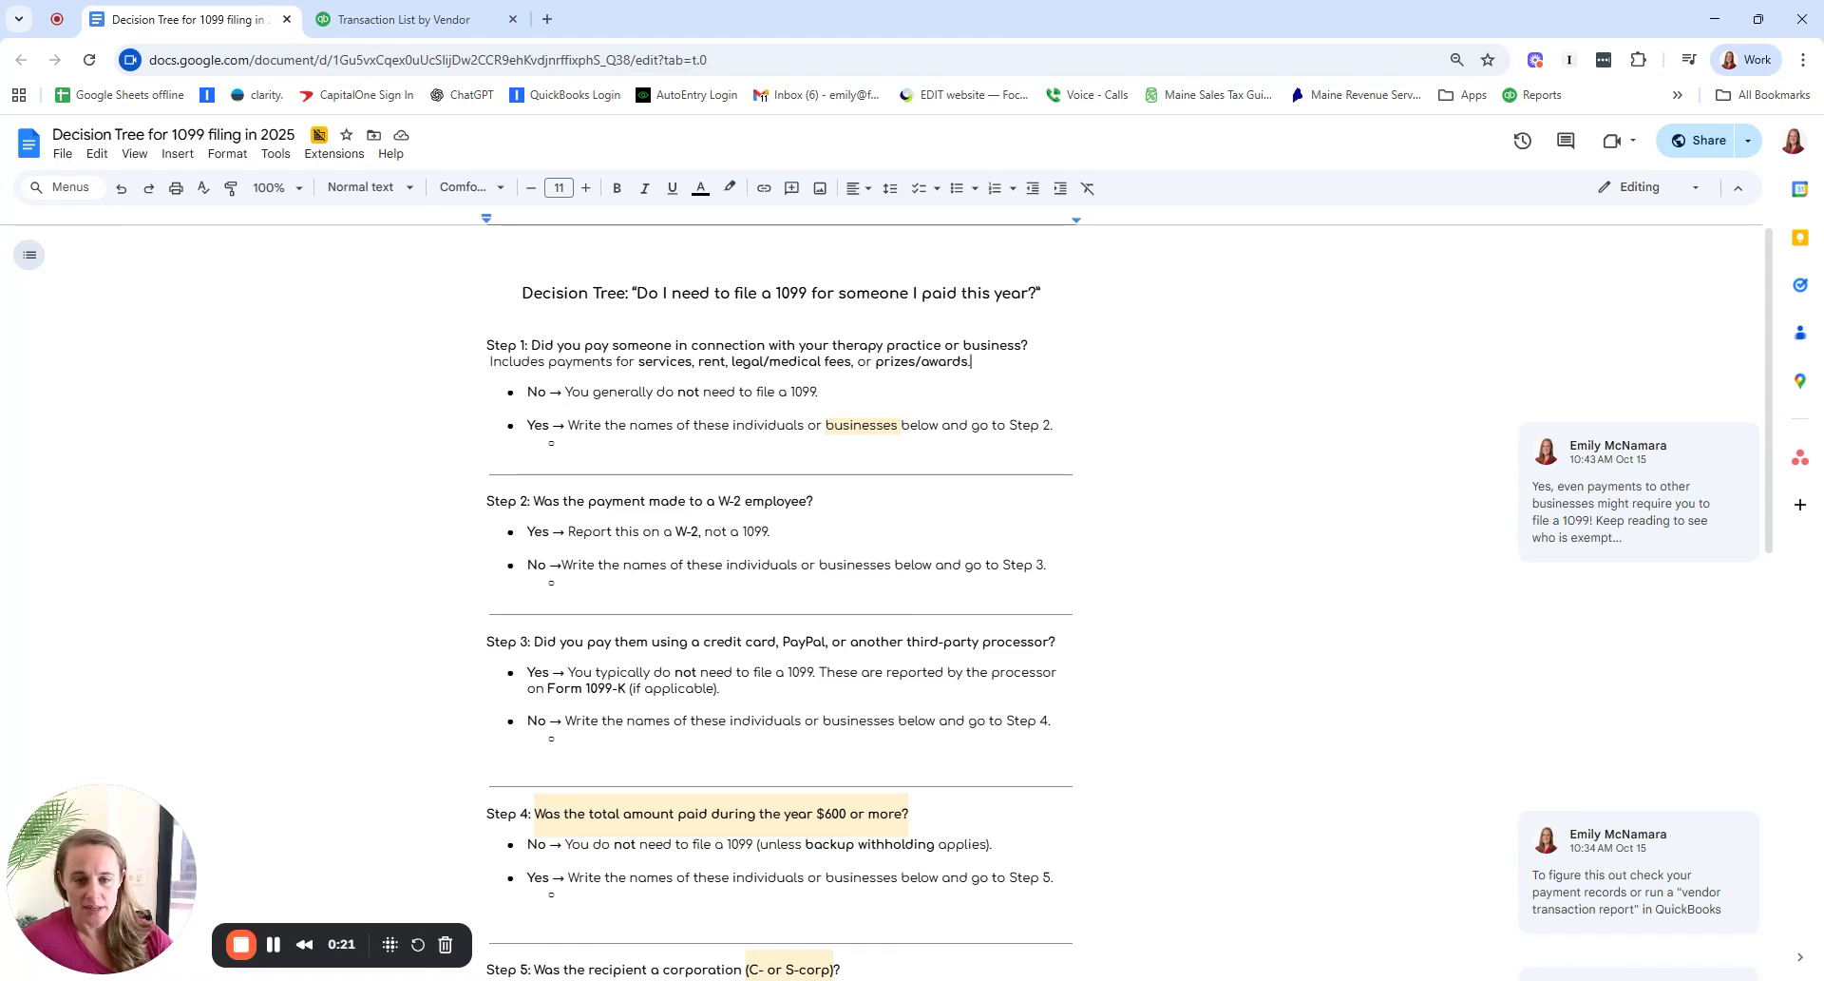
Step: Look over the 1099 decision tree's steps, then examine the payment types listed under Step 1, starting with services
{"action": "scroll", "coordinate": [779, 599], "scroll_direction": "down", "scroll_amount": 6}
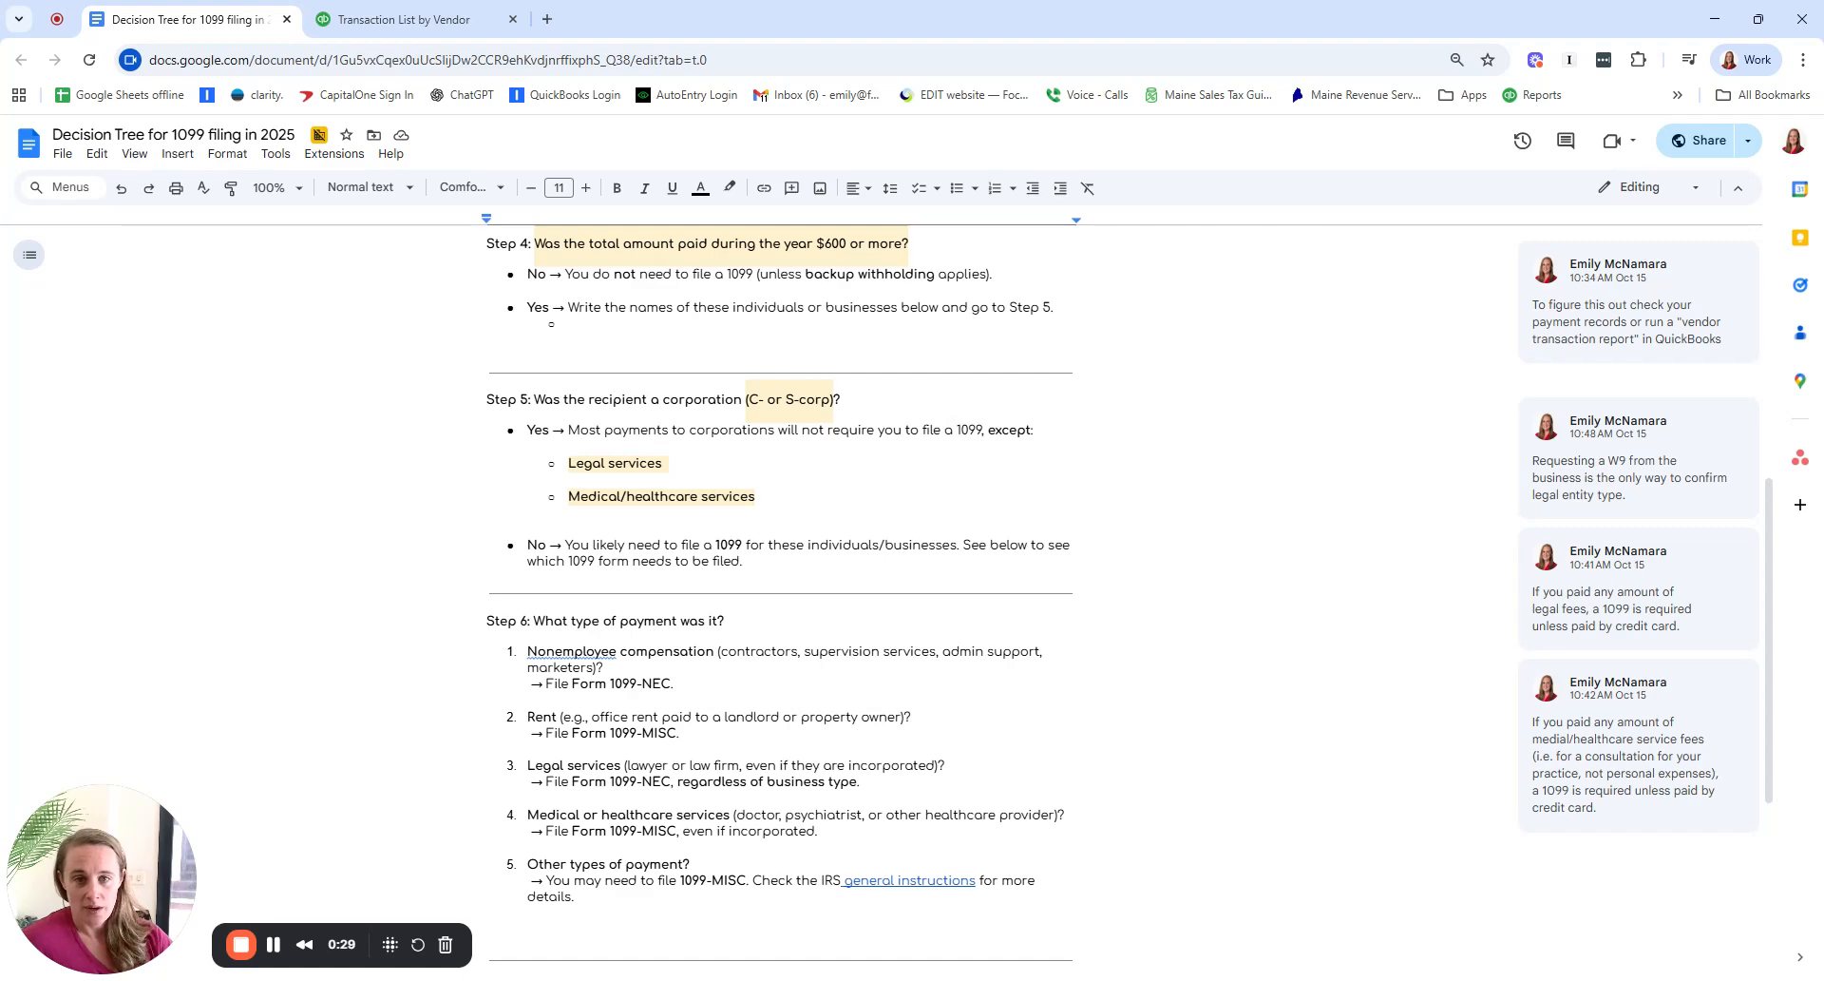
{"action": "scroll", "coordinate": [780, 598], "scroll_direction": "up", "scroll_amount": 6}
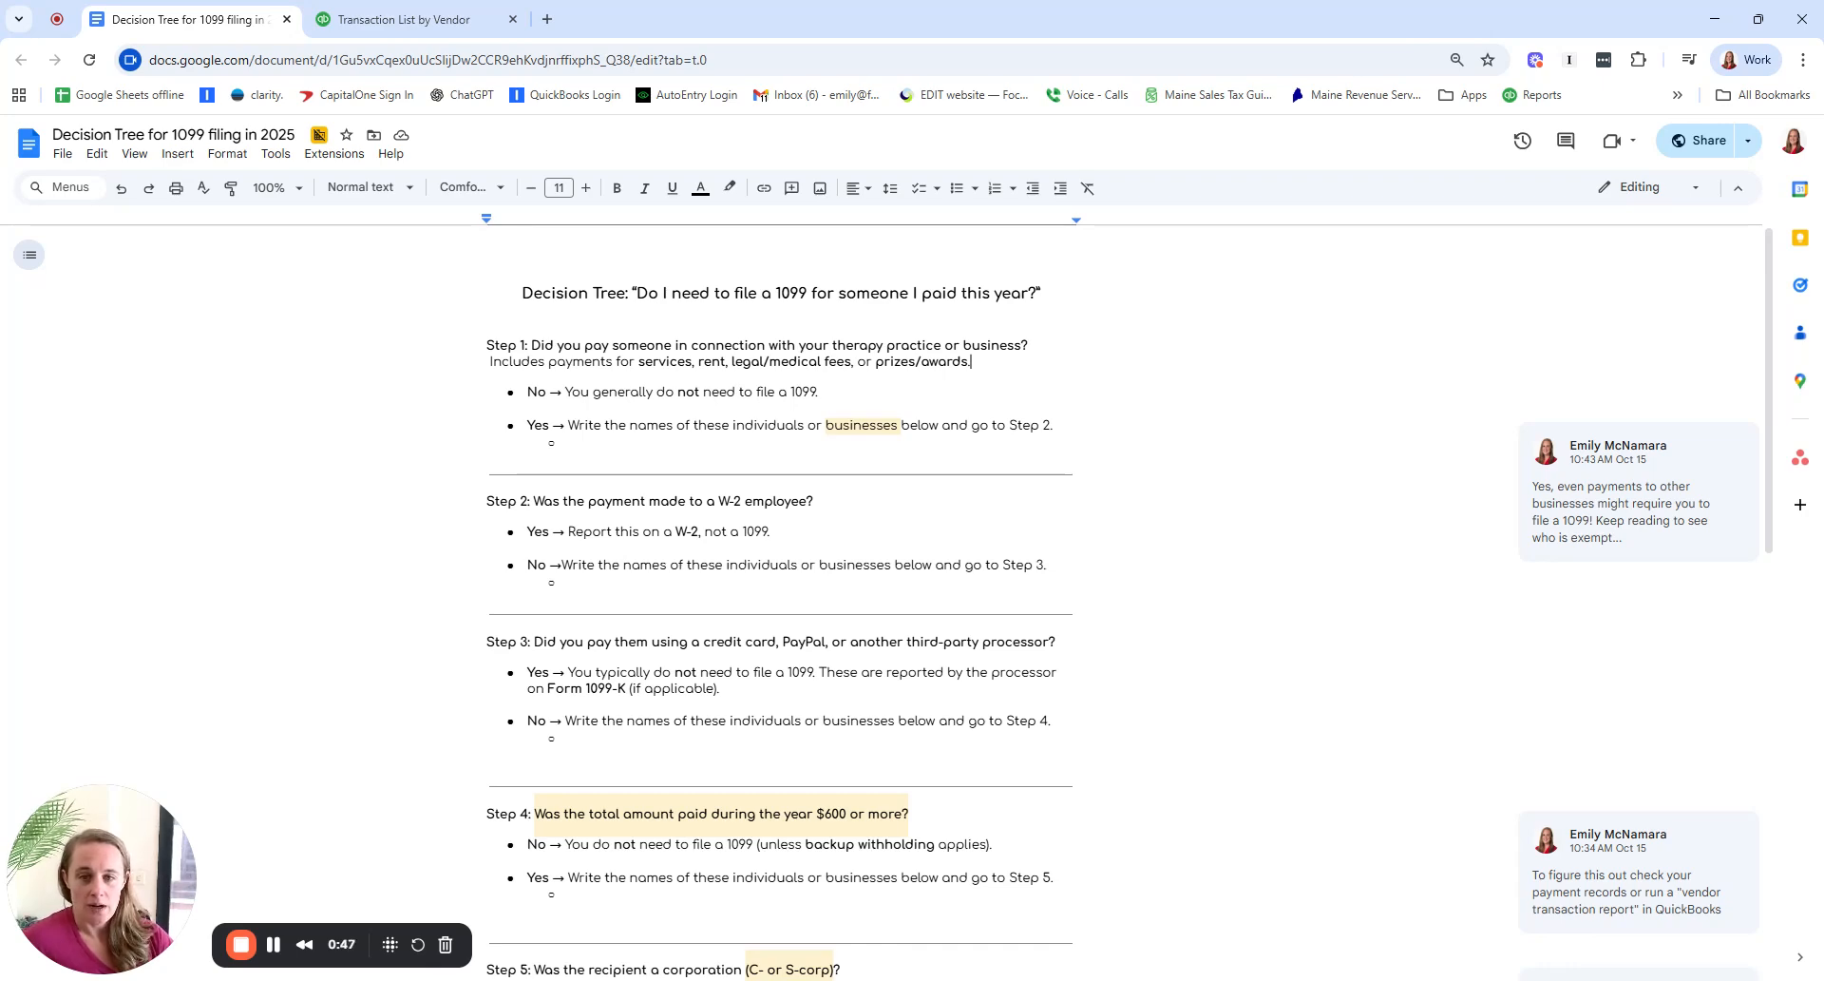
{"action": "double_click", "coordinate": [665, 362]}
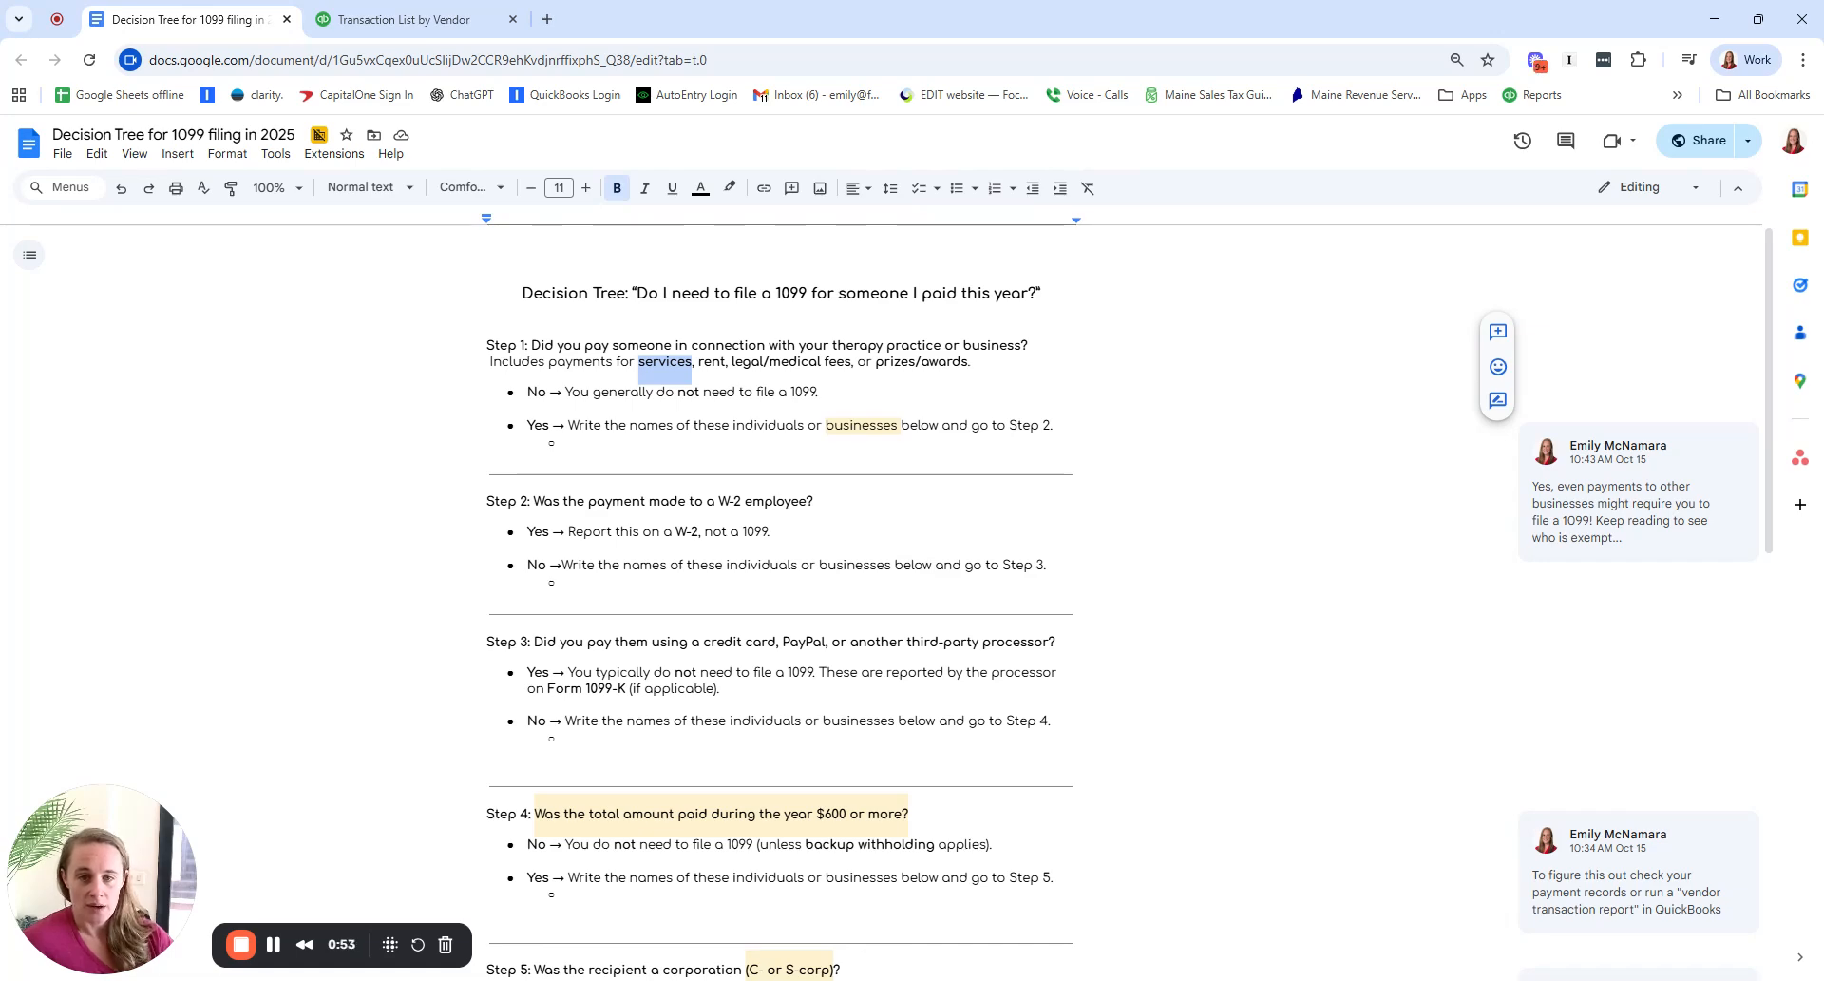
{"action": "left_click", "coordinate": [669, 362]}
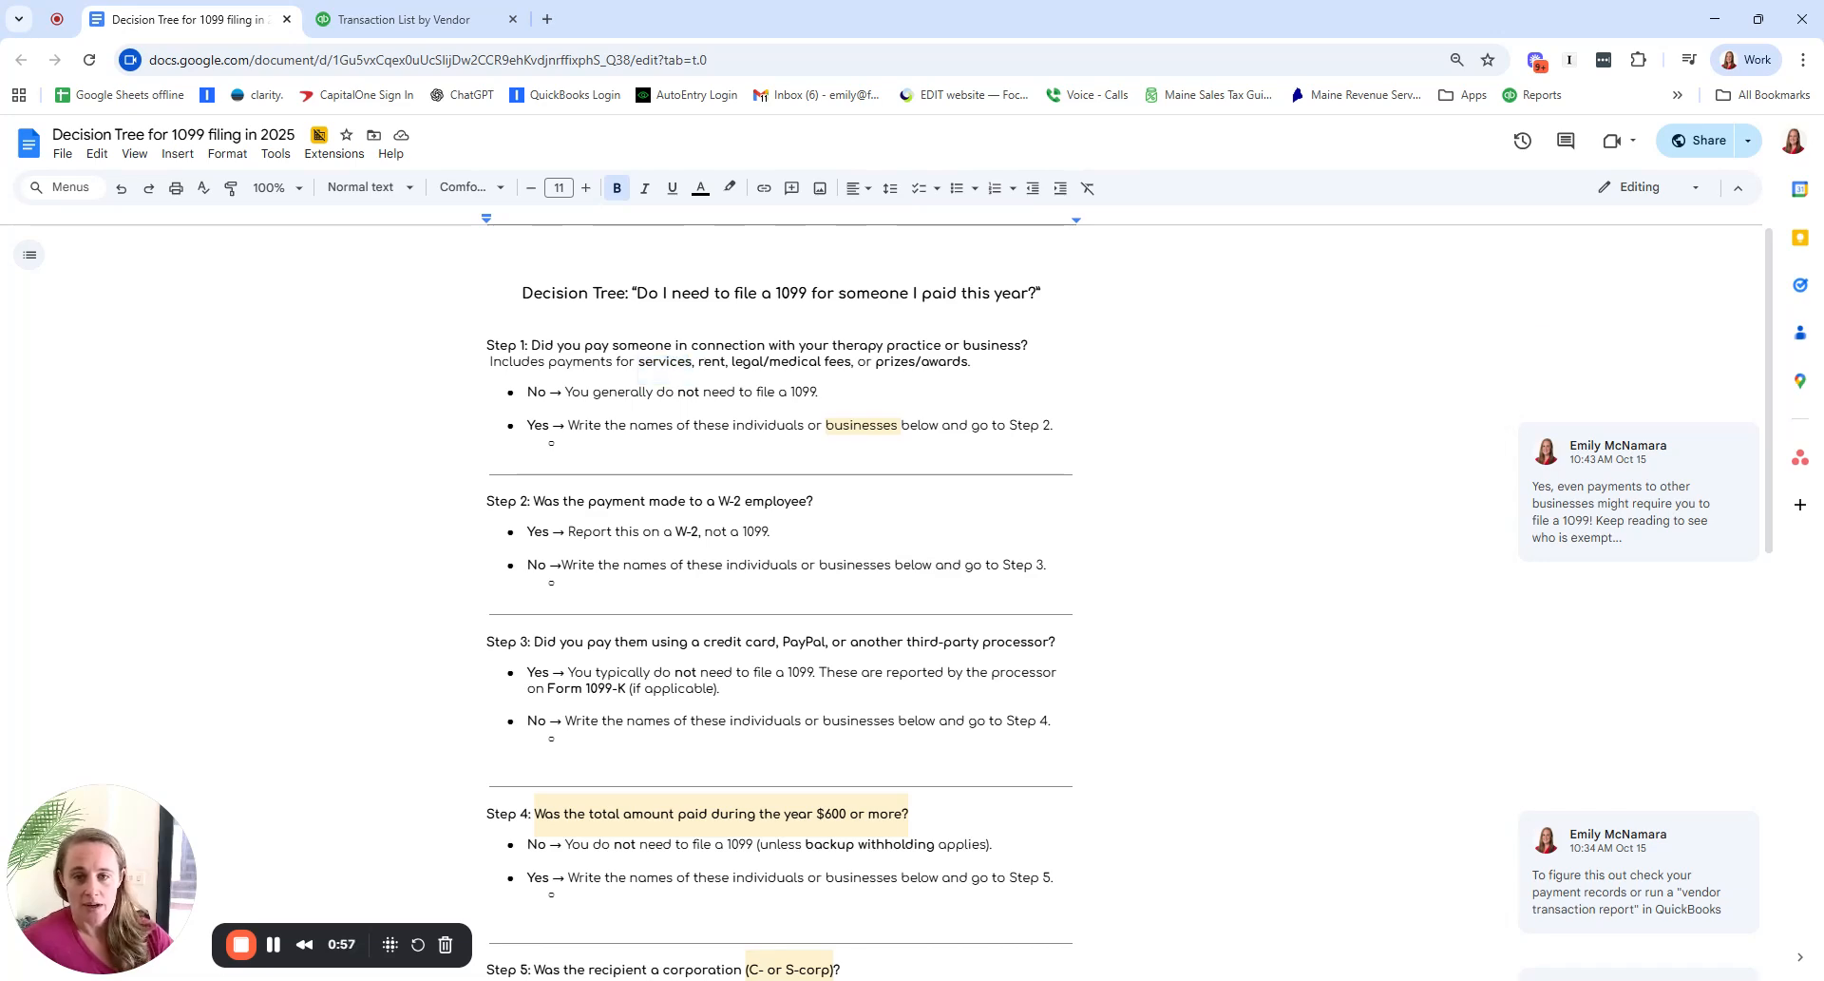
{"action": "left_click", "coordinate": [652, 385]}
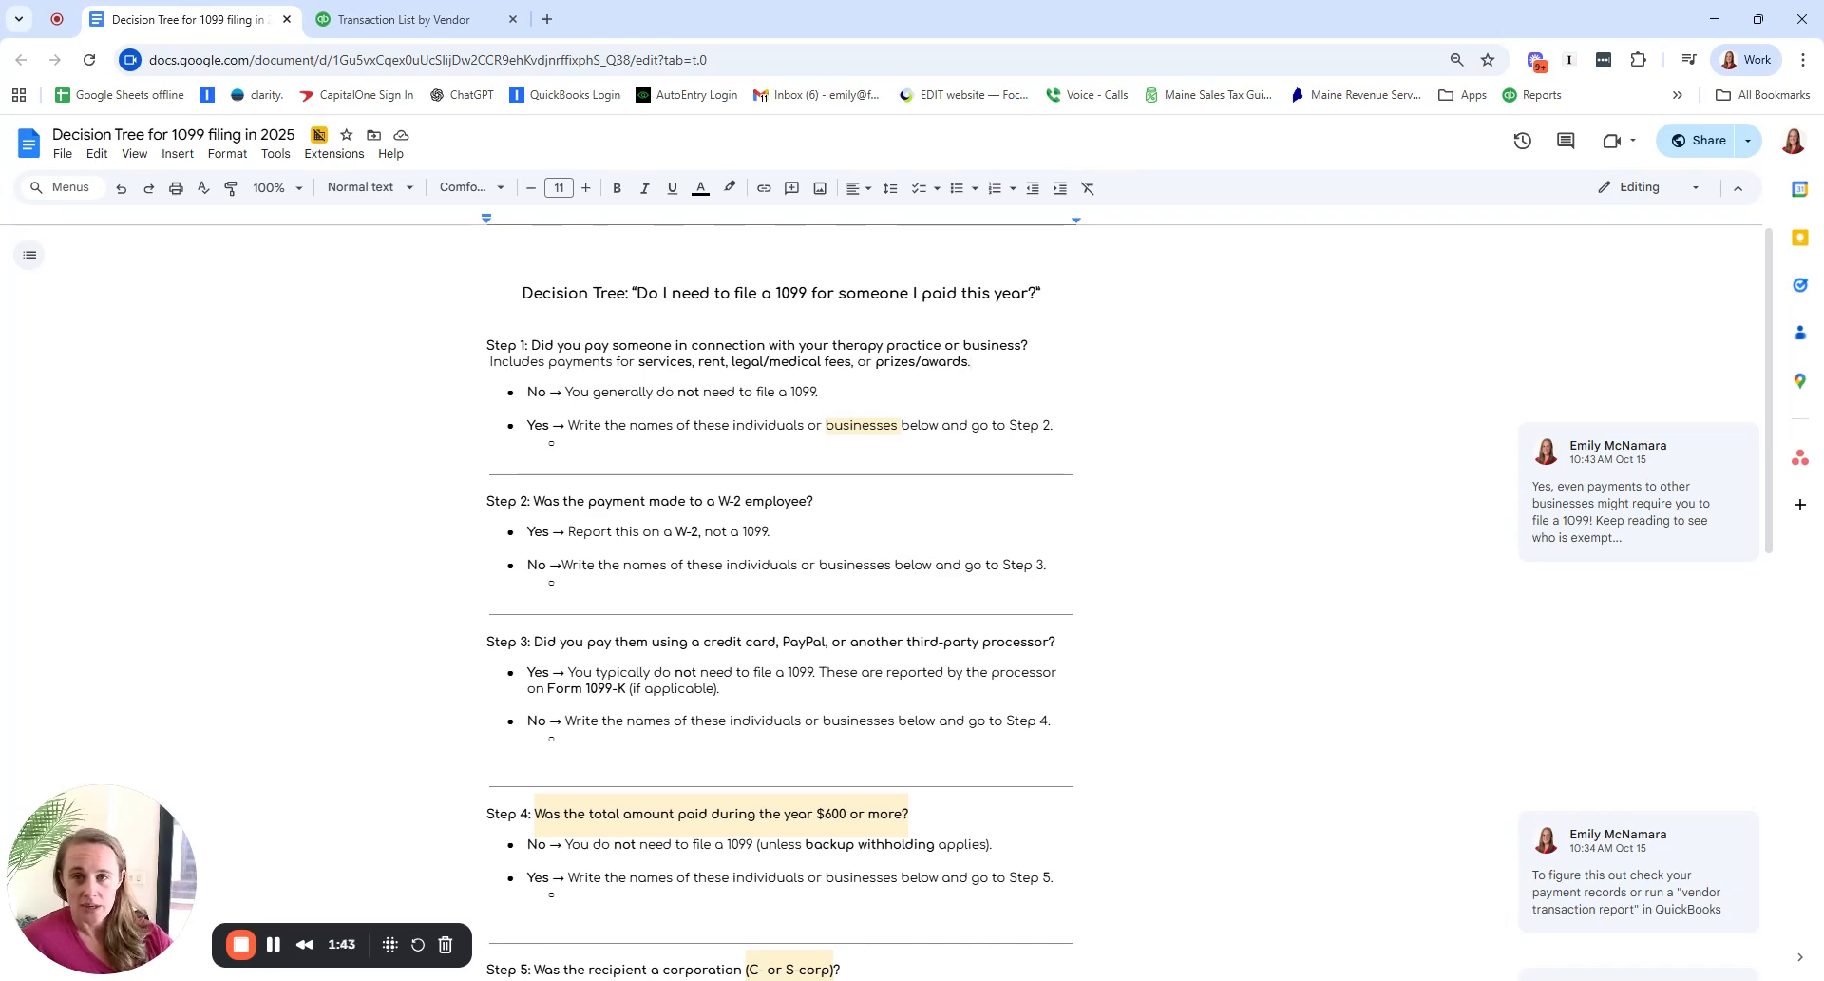
Step: In the QuickBooks Transaction List by Vendor report, add the Item split account column and place it directly before Amount
{"action": "key", "text": "ctrl+Tab"}
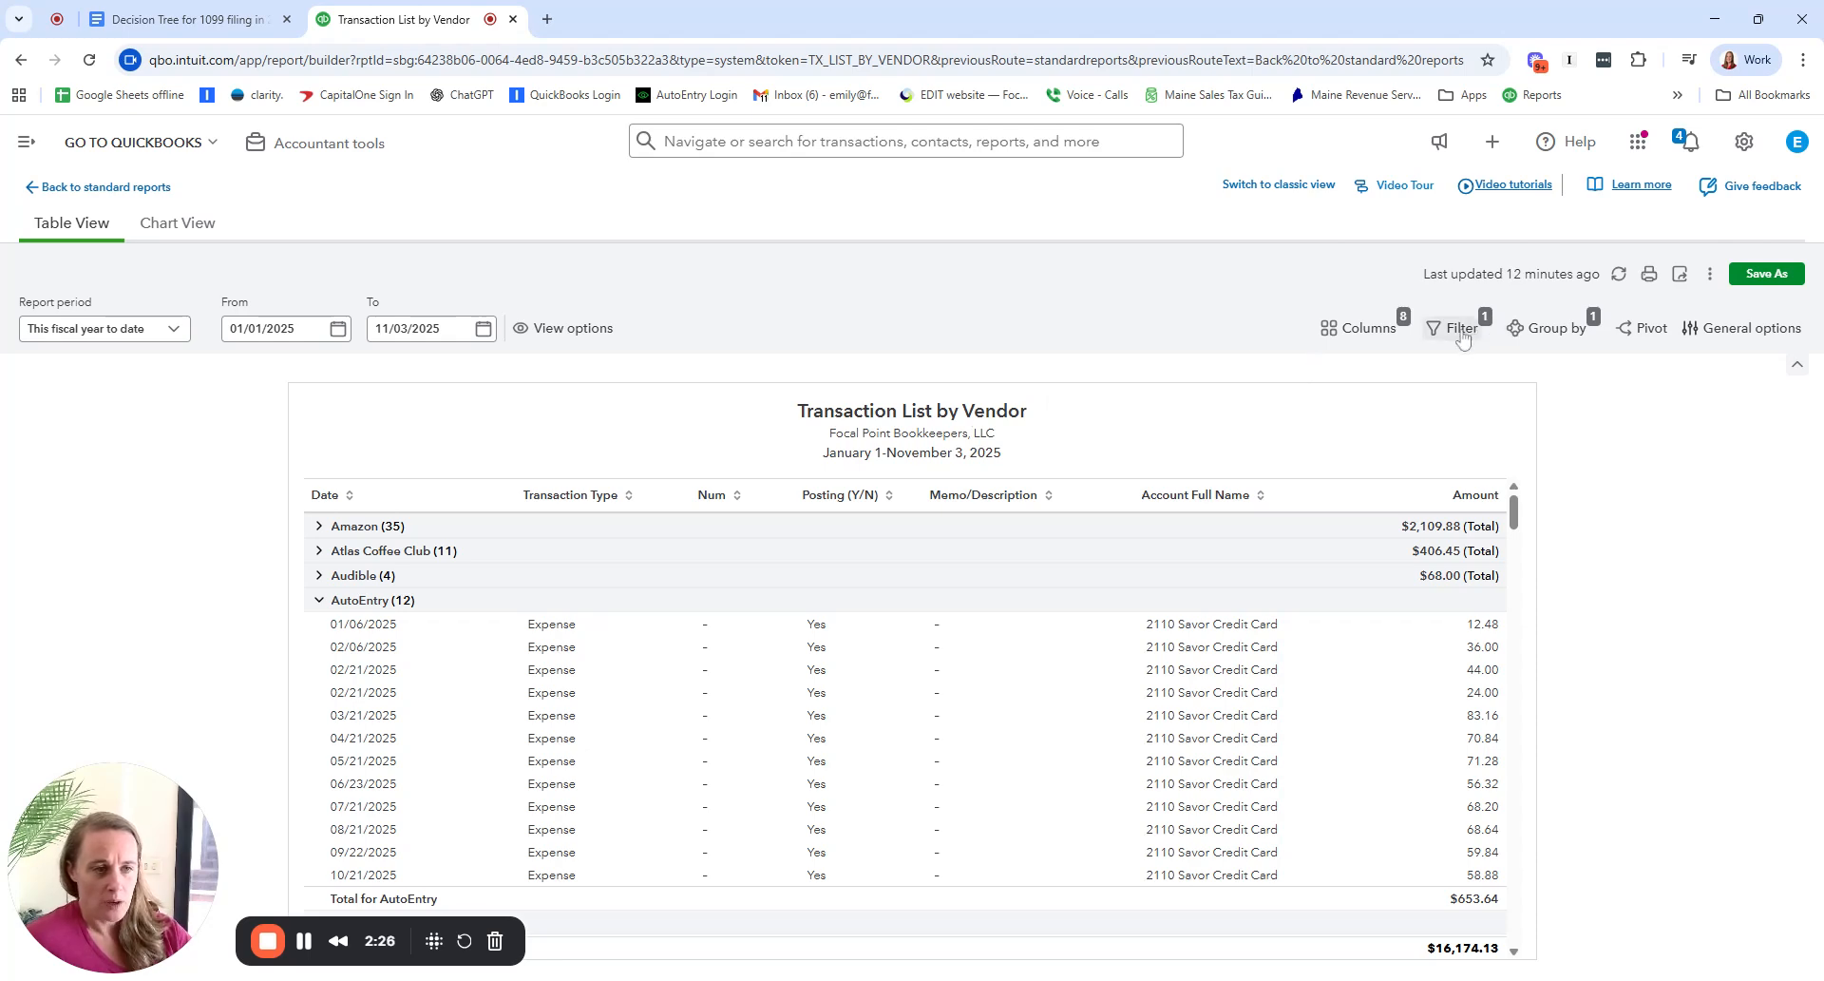
{"action": "left_click", "coordinate": [1374, 339]}
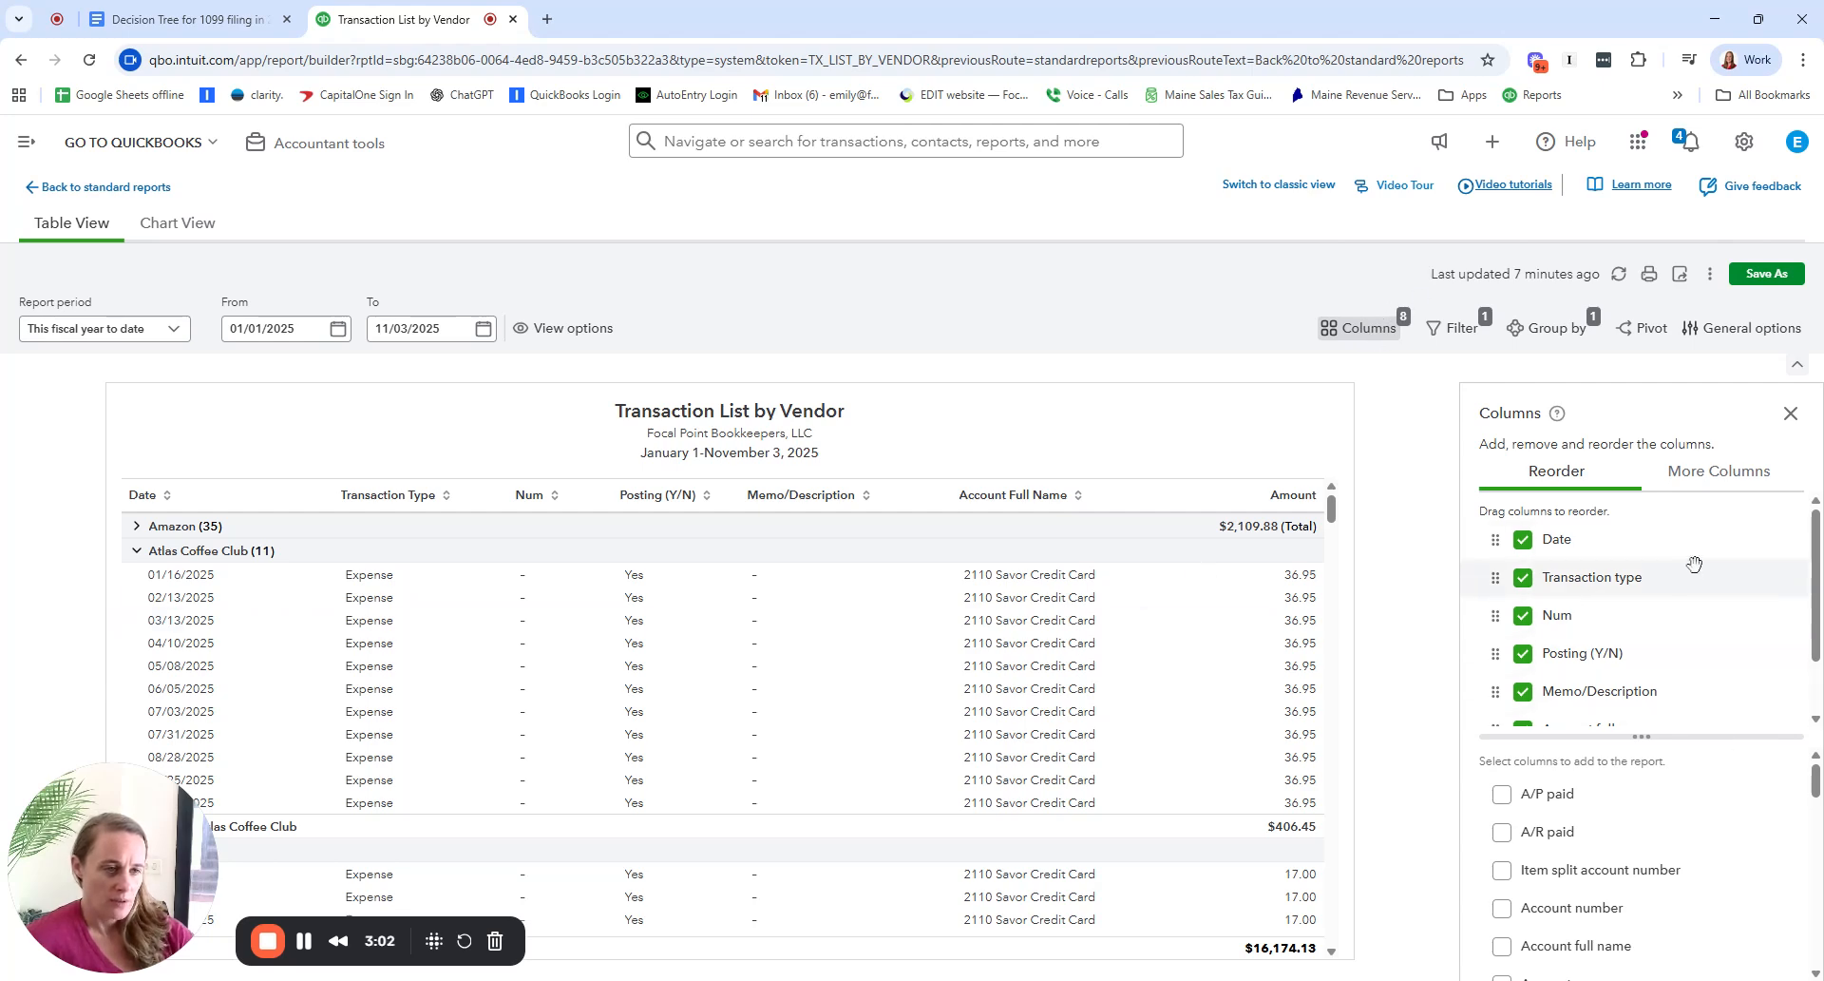
{"action": "scroll", "coordinate": [1692, 671], "scroll_direction": "down", "scroll_amount": 1}
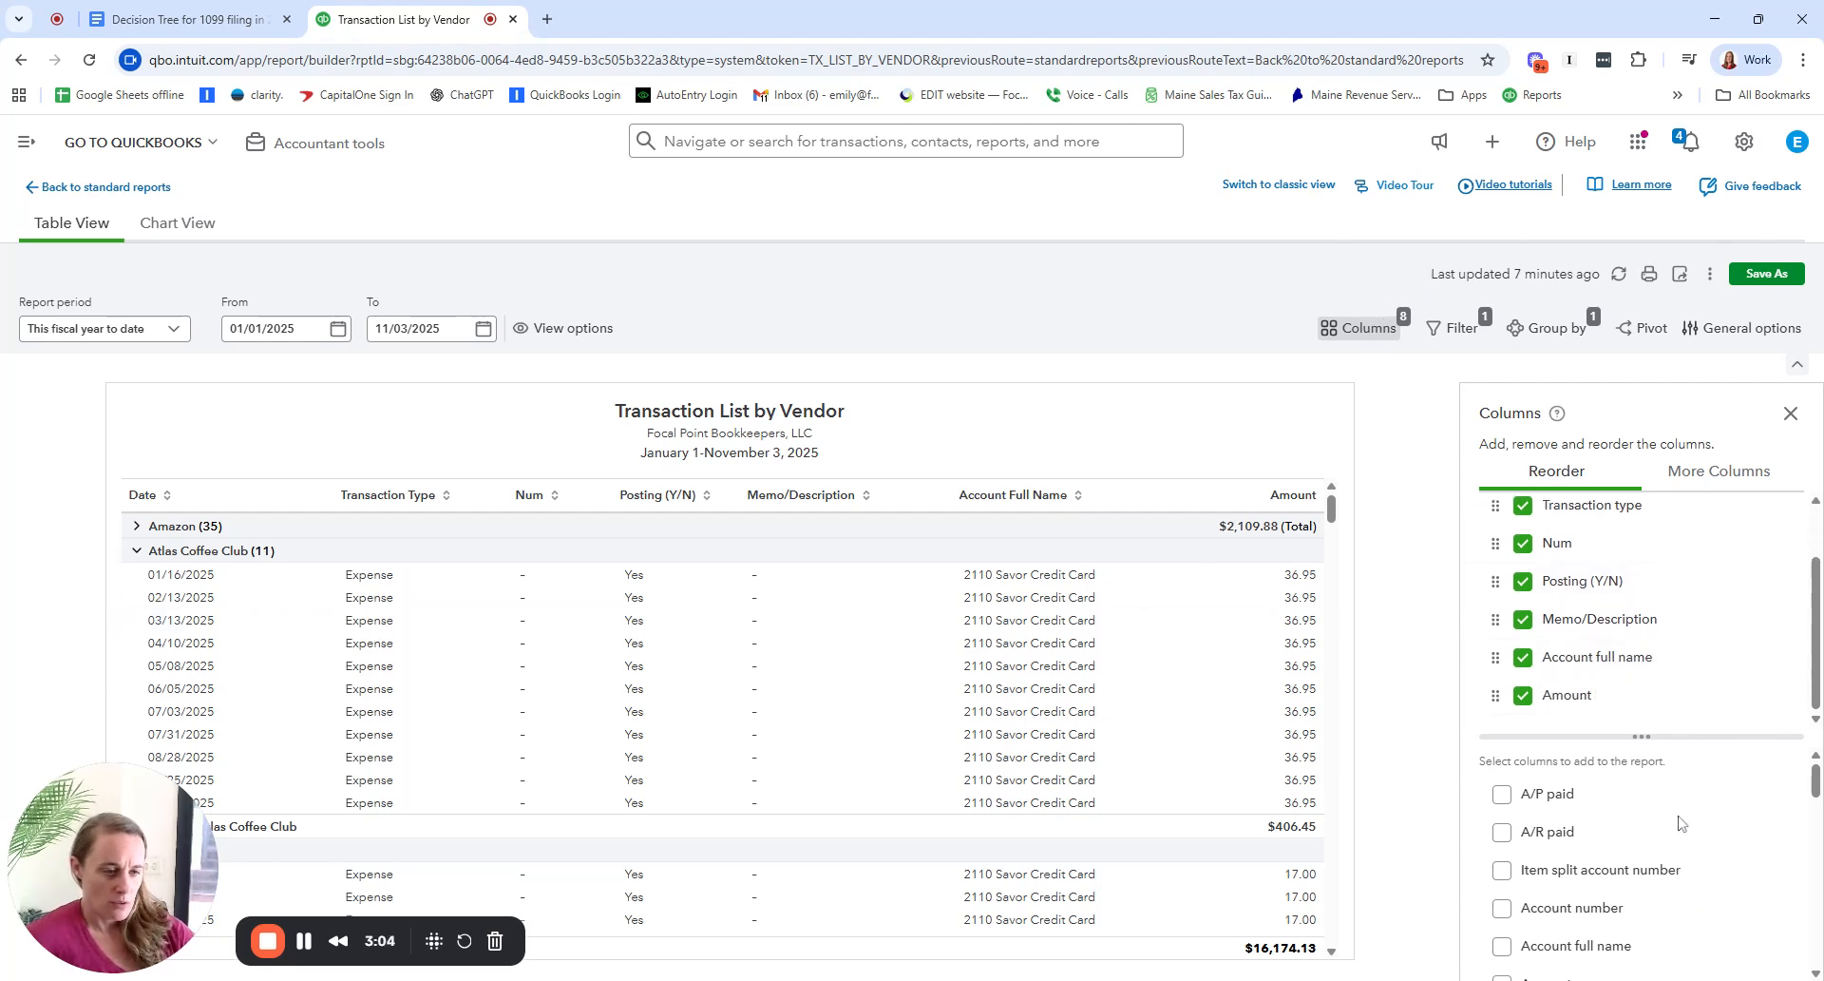
{"action": "scroll", "coordinate": [1679, 823], "scroll_direction": "down", "scroll_amount": 1}
{"action": "scroll", "coordinate": [1679, 823], "scroll_direction": "up", "scroll_amount": 1}
{"action": "scroll", "coordinate": [1679, 823], "scroll_direction": "down", "scroll_amount": 3}
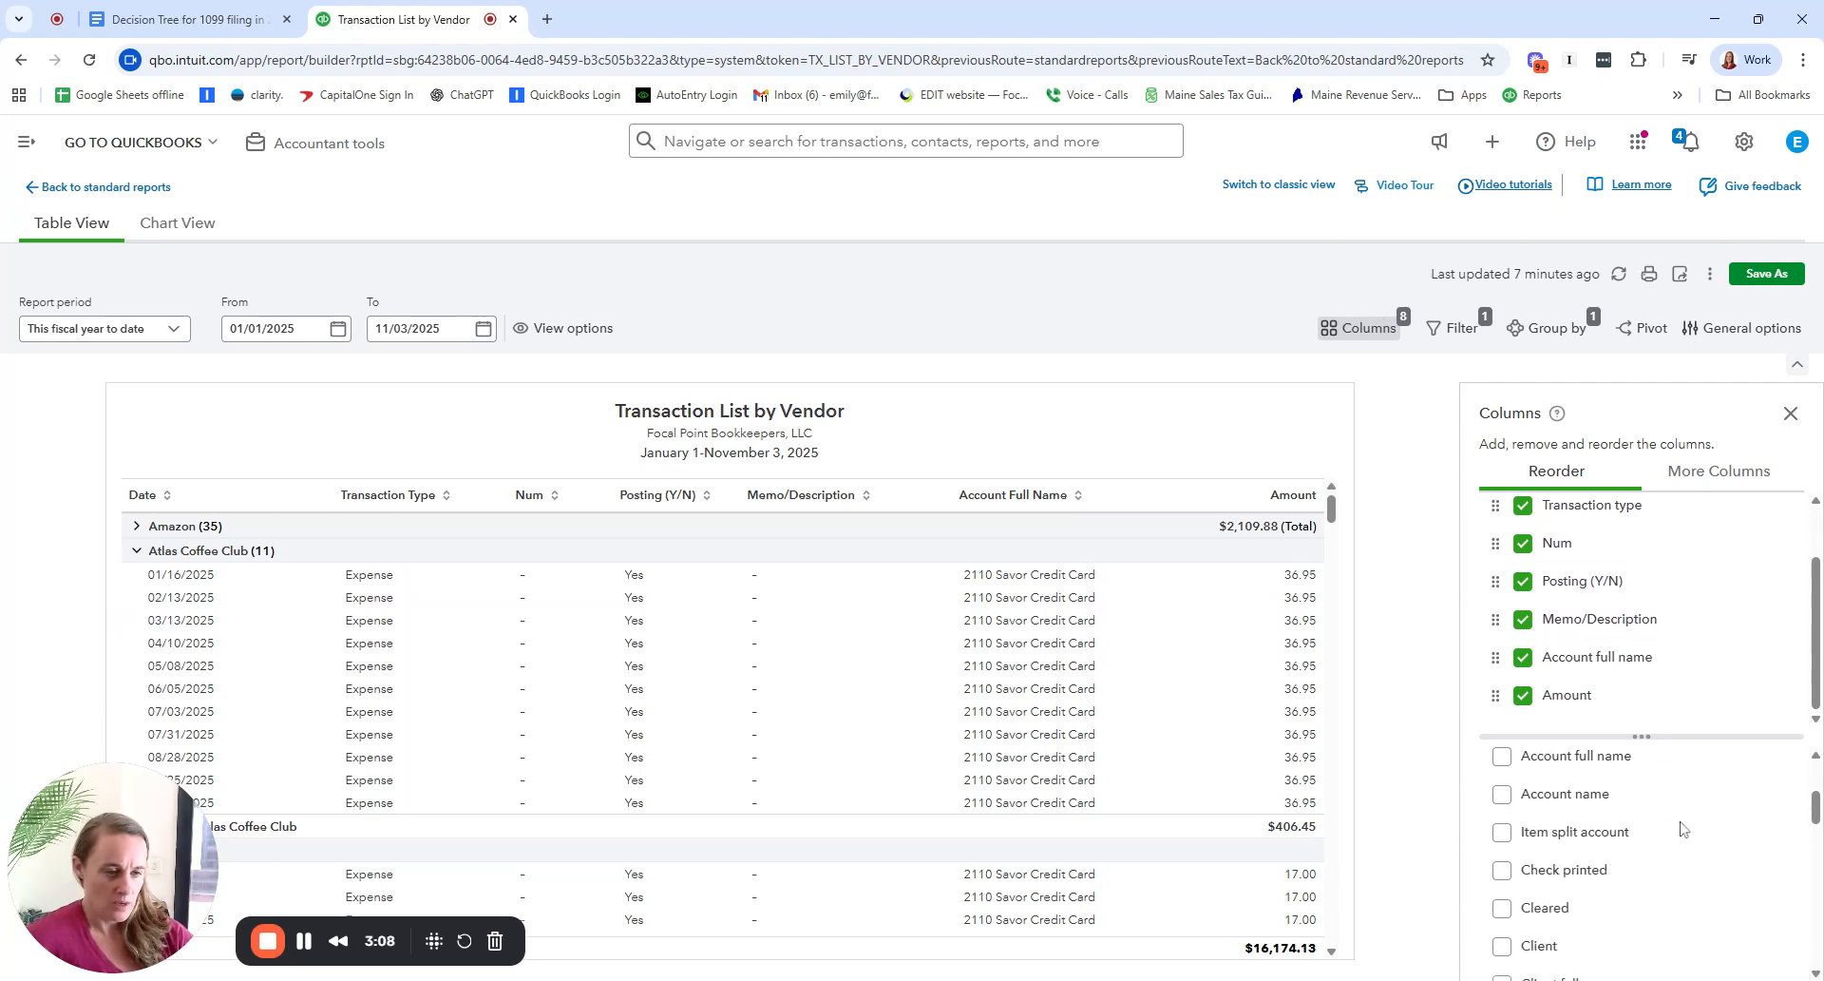
{"action": "left_click", "coordinate": [1503, 836]}
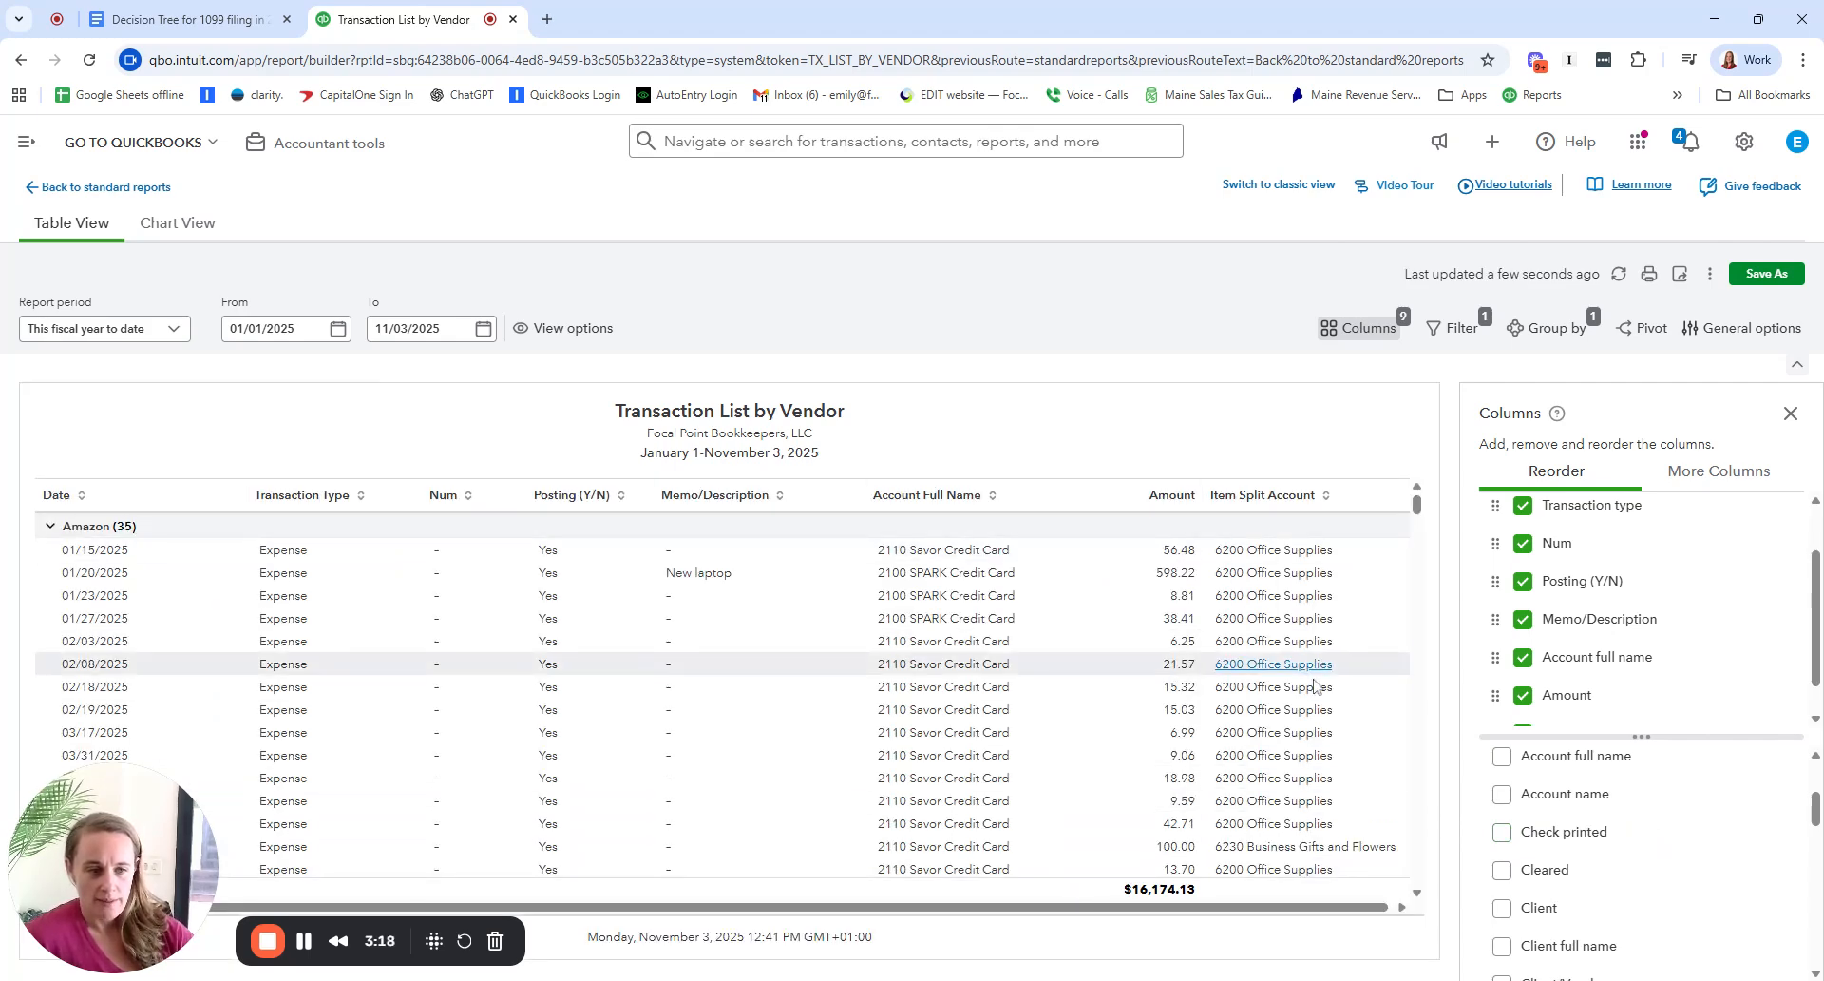
{"action": "scroll", "coordinate": [1532, 686], "scroll_direction": "down", "scroll_amount": 1}
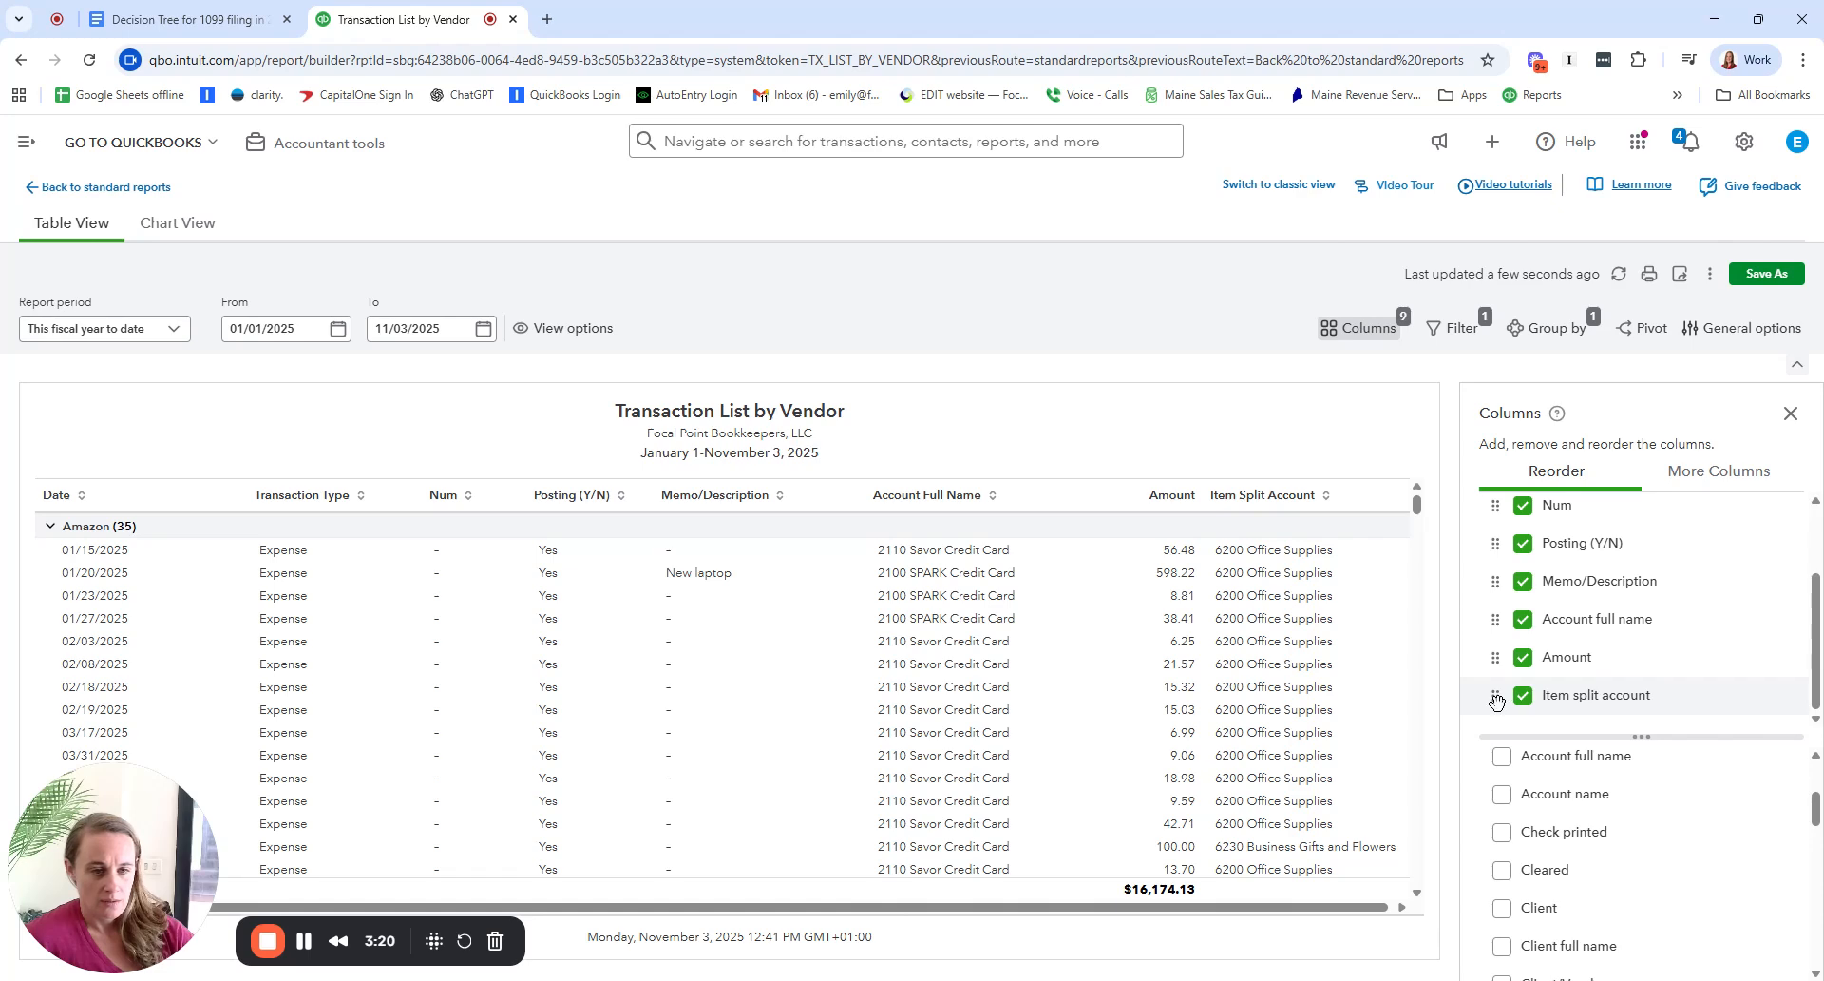
{"action": "left_click_drag", "start_coordinate": [1496, 699], "coordinate": [1495, 656]}
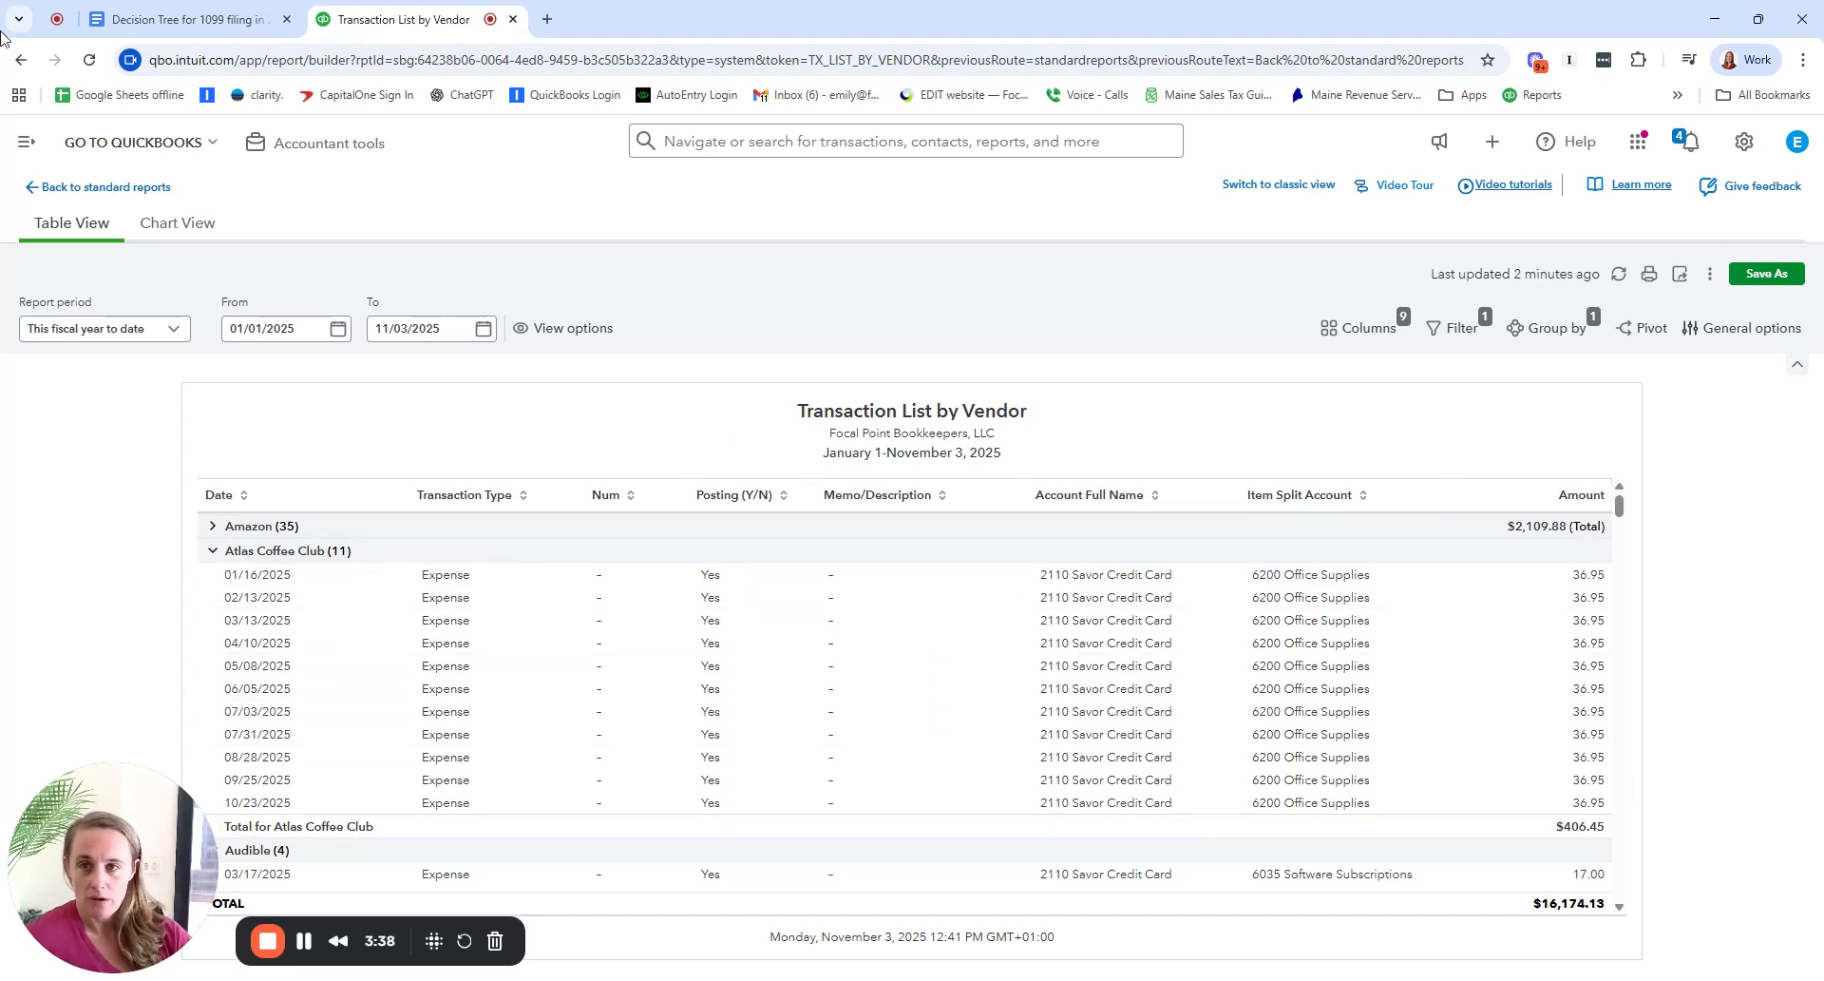
Step: Return to the decision tree document and review the individuals, services and rent wording in Step 1
{"action": "left_click", "coordinate": [180, 21]}
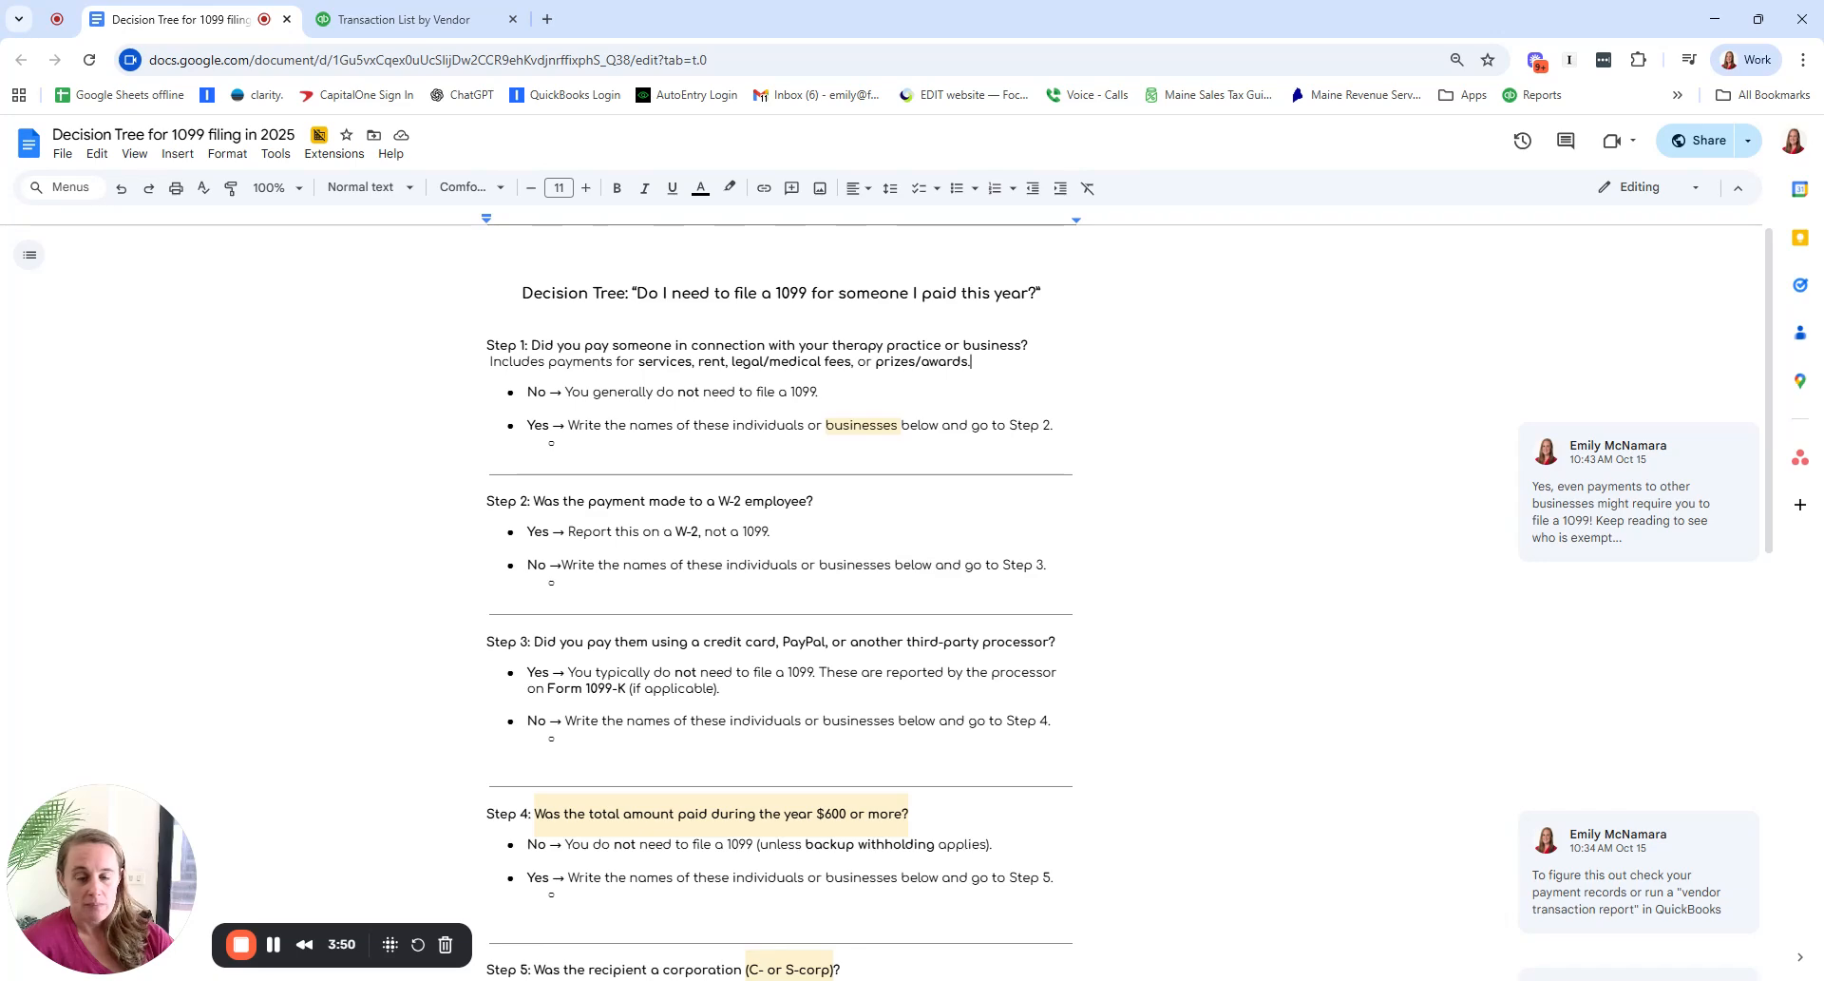
{"action": "double_click", "coordinate": [769, 425]}
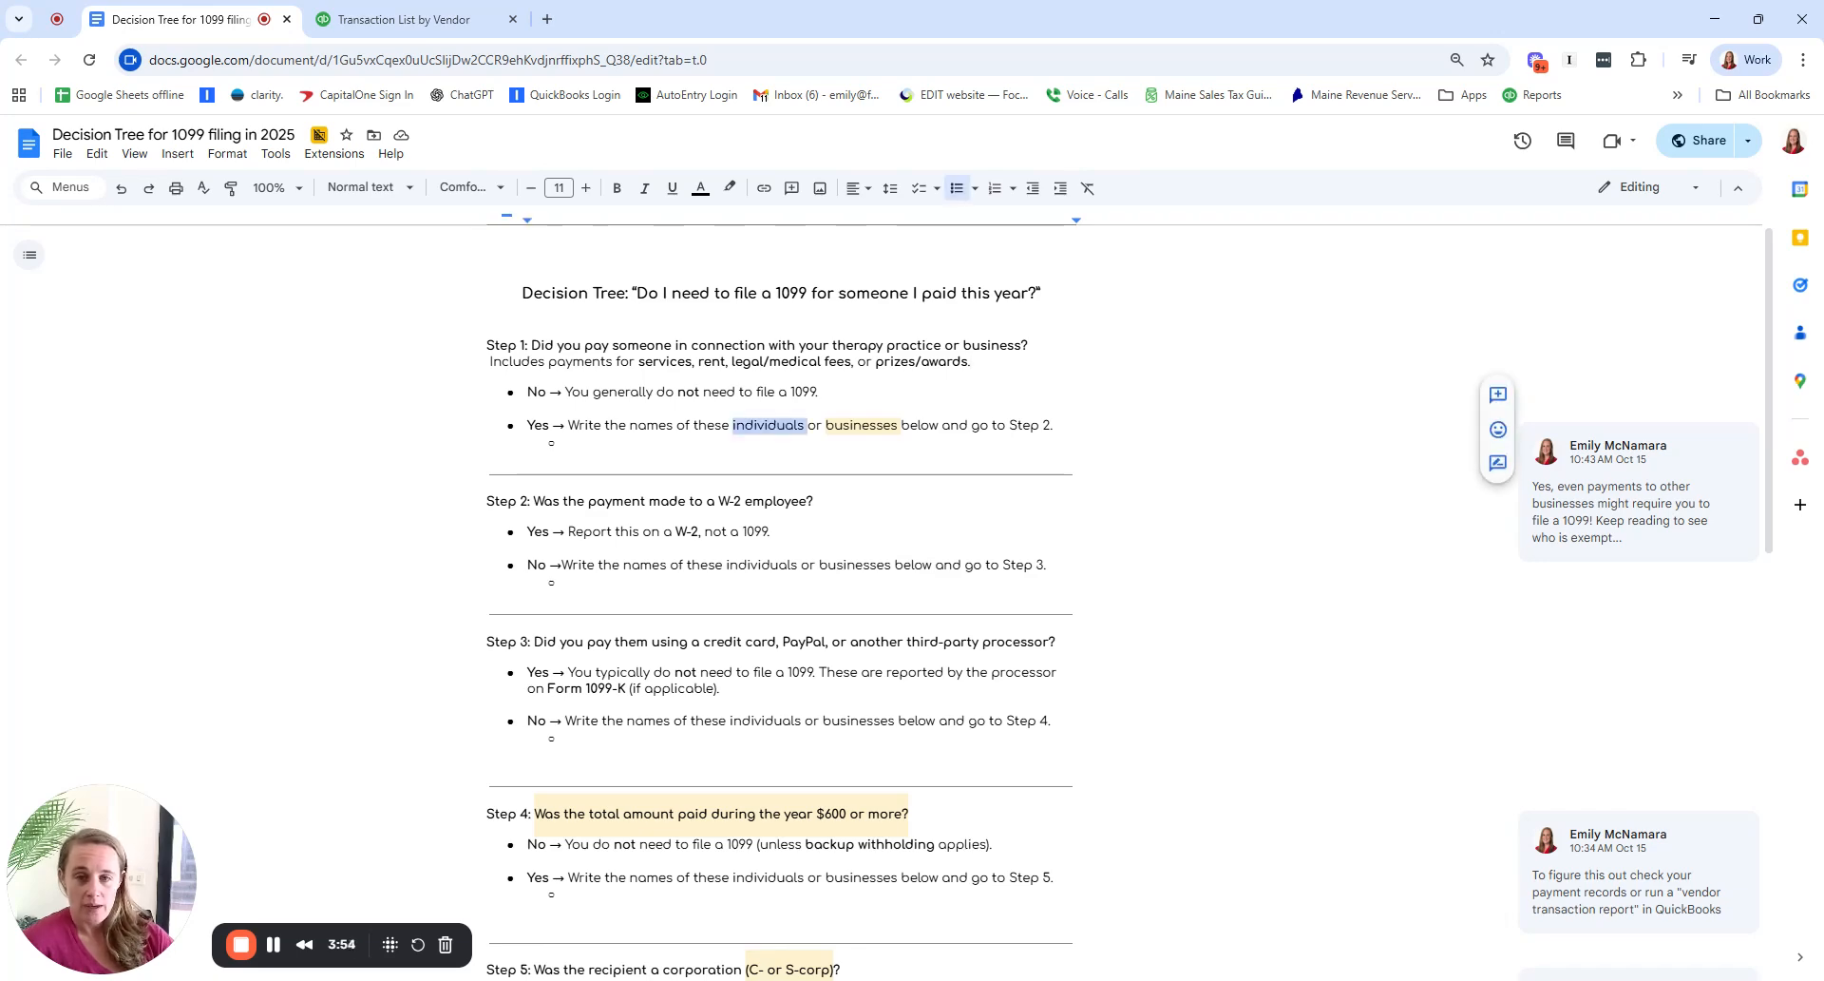
{"action": "double_click", "coordinate": [665, 361]}
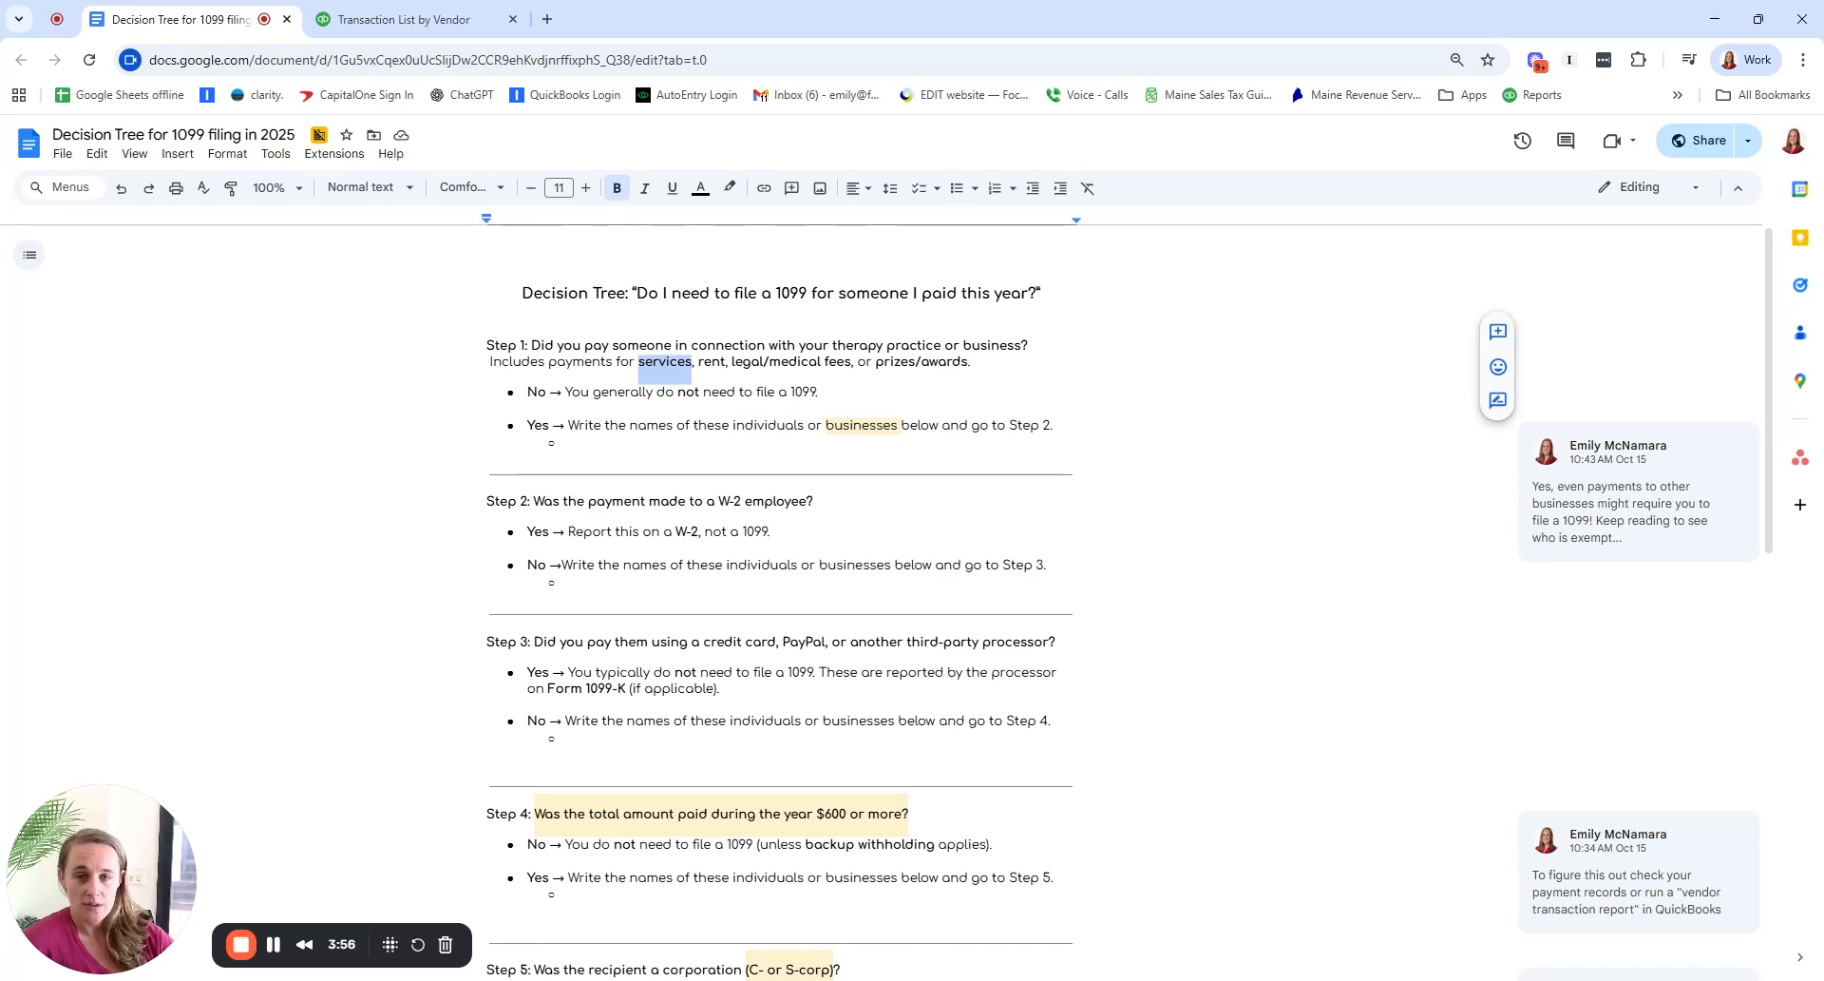
{"action": "double_click", "coordinate": [712, 361]}
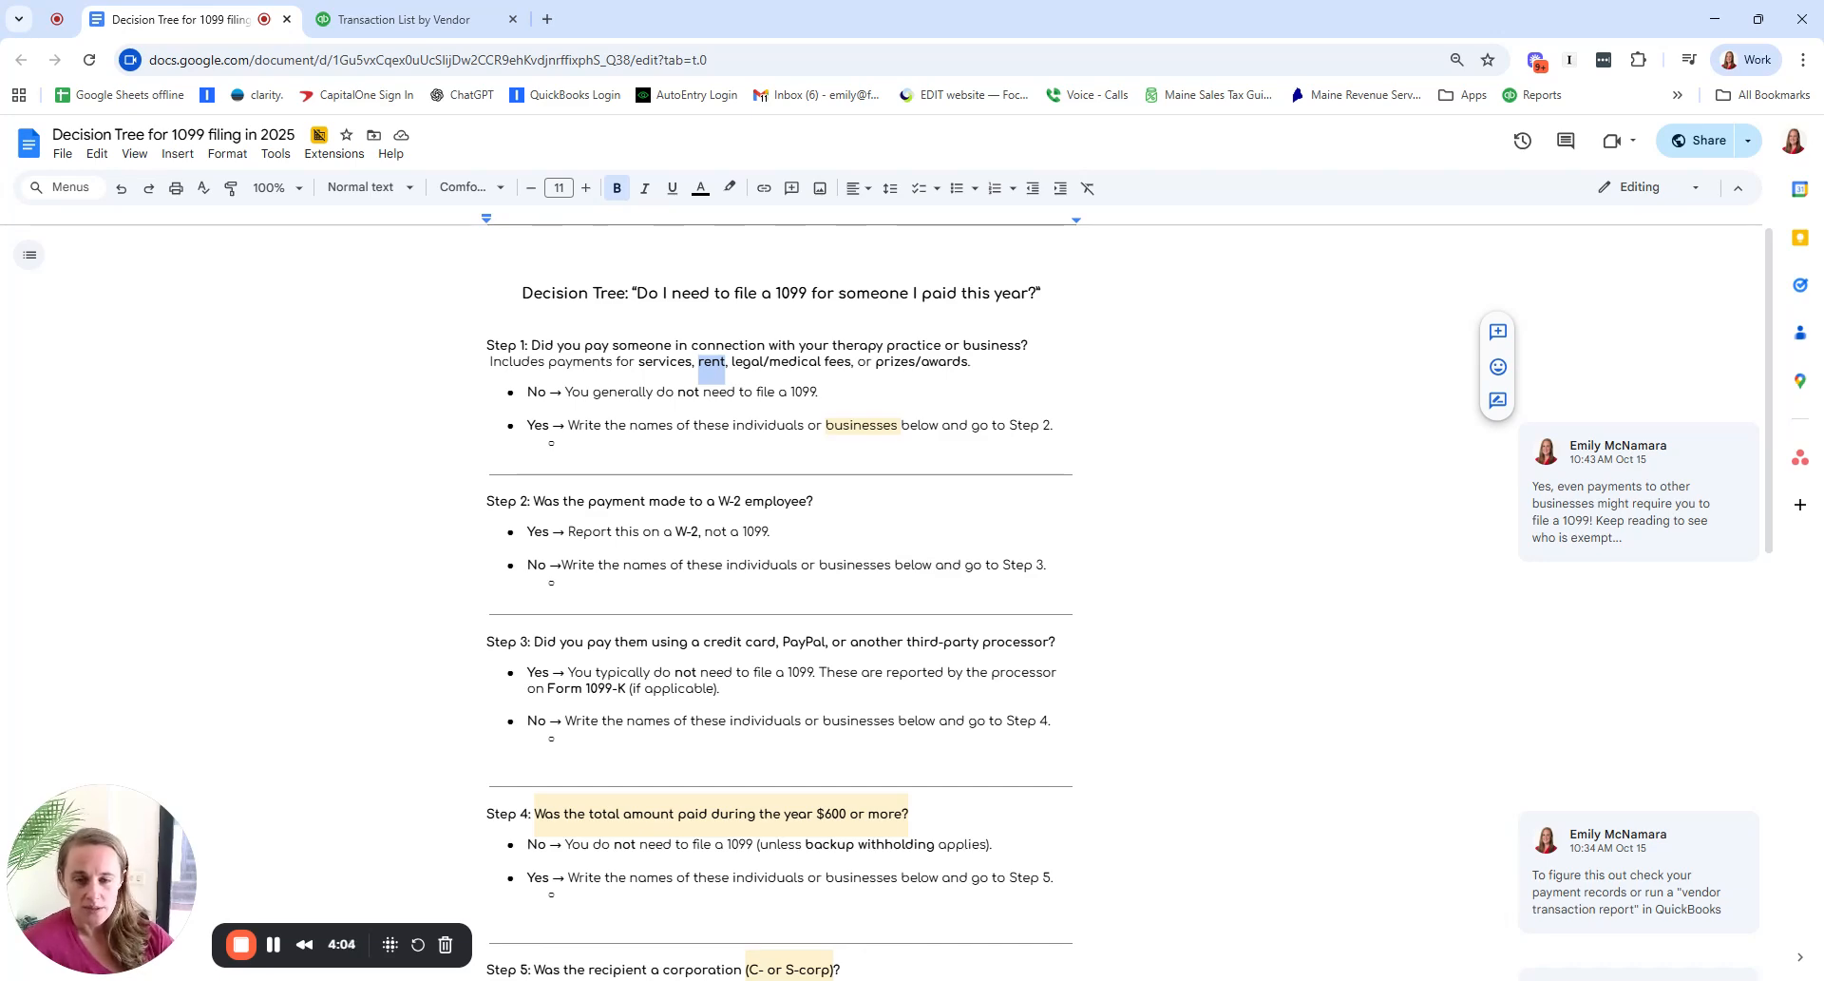
Step: List Kbskabf, Asljnfa and Alnf as separate sub-bullets under the Yes answer of Step 1
{"action": "left_click", "coordinate": [569, 442]}
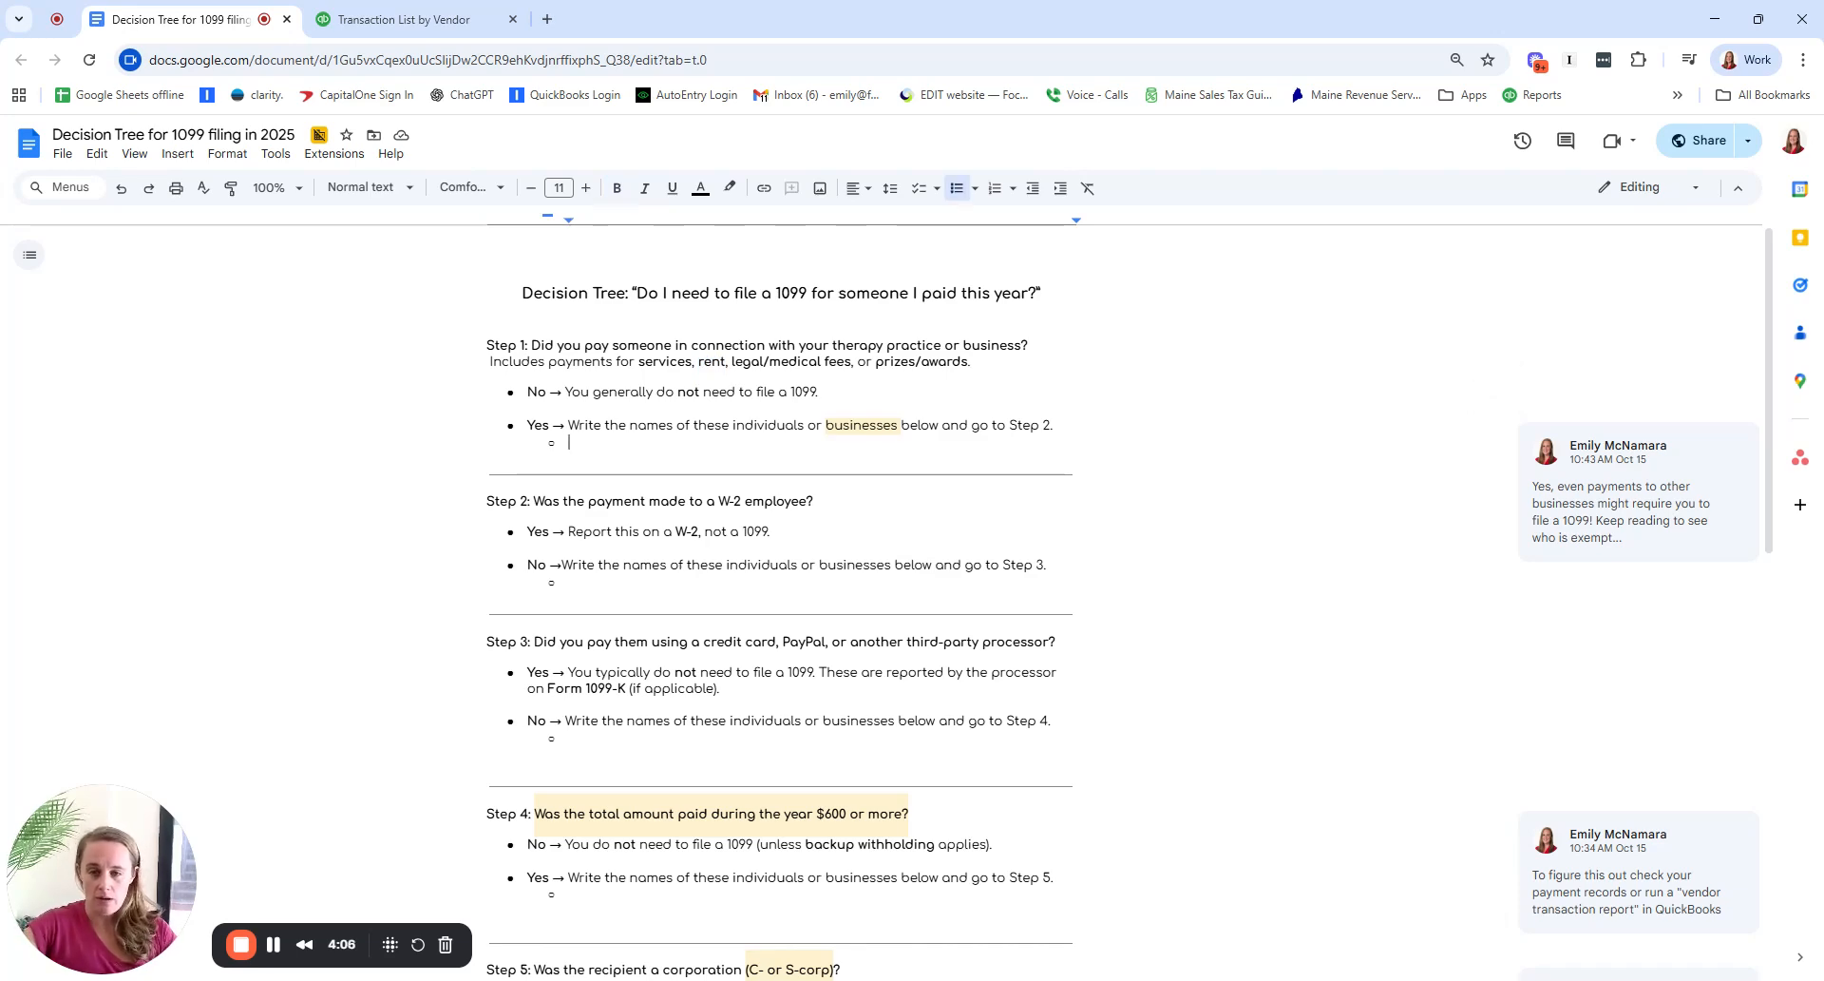
{"action": "type", "text": "Kbskabf"}
{"action": "key", "text": "Return"}
{"action": "type", "text": "Asljnfa"}
{"action": "key", "text": "Return"}
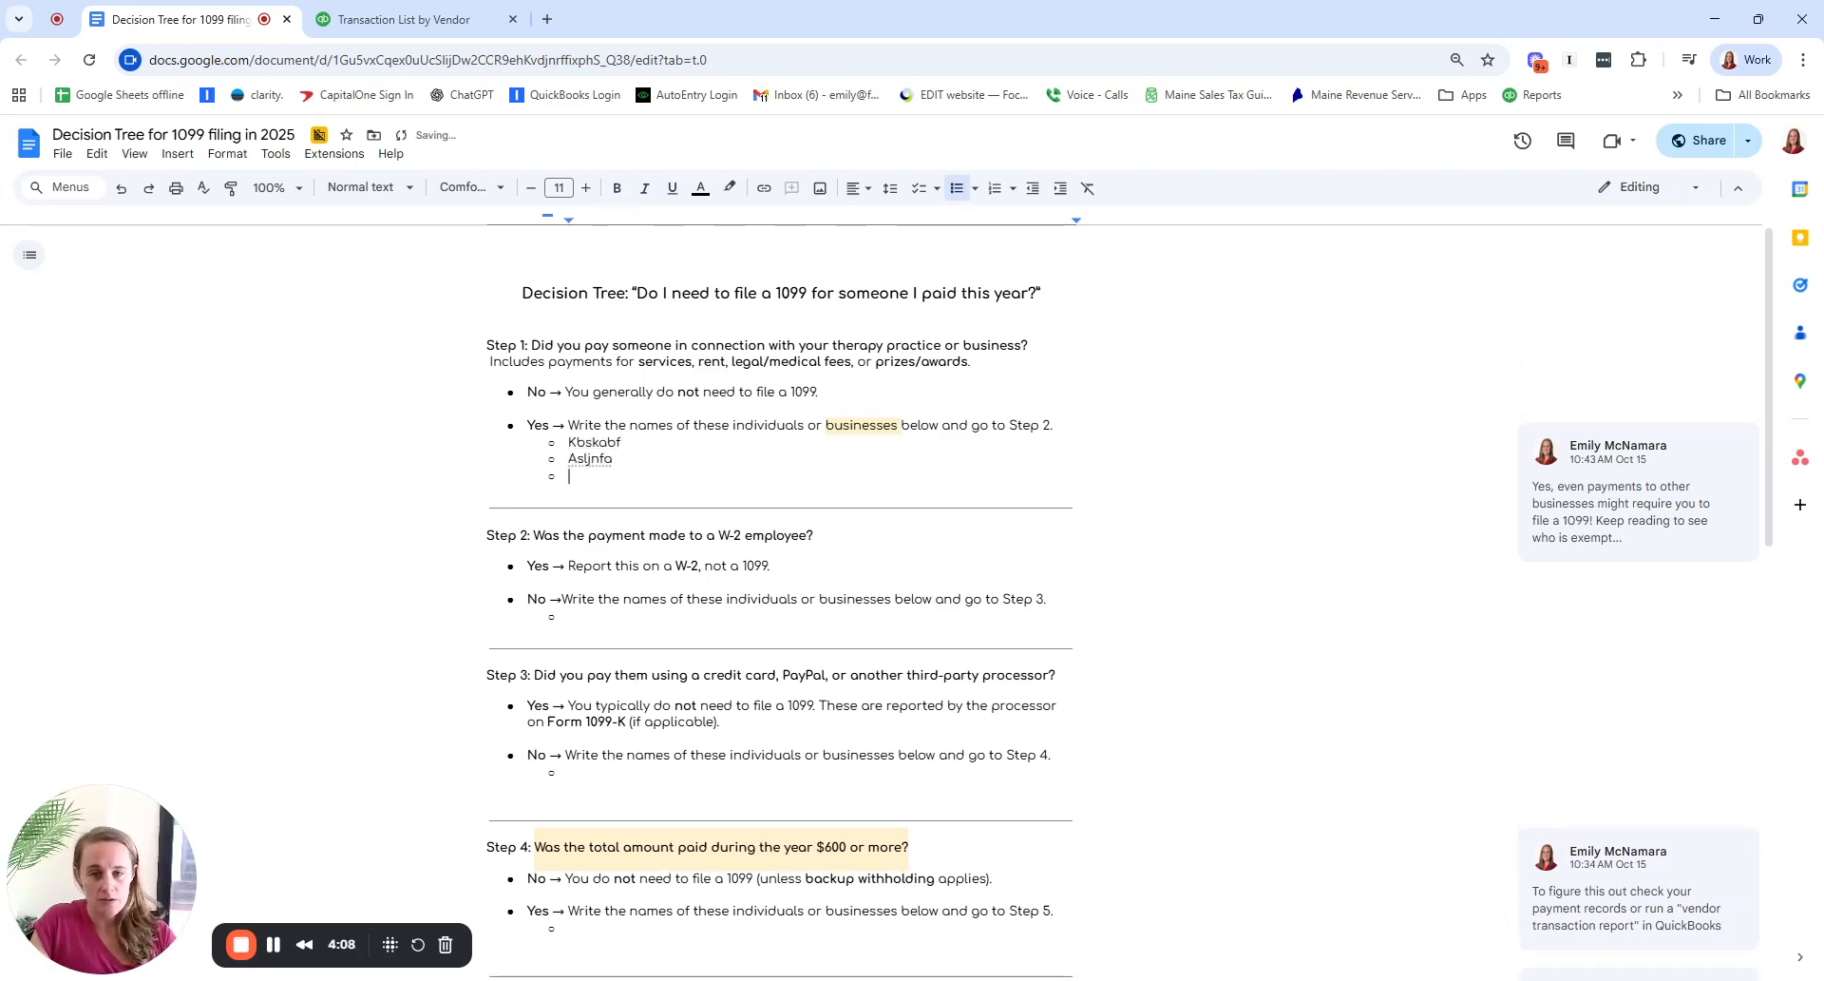
{"action": "type", "text": "Alnf"}
{"action": "key", "text": "Return"}
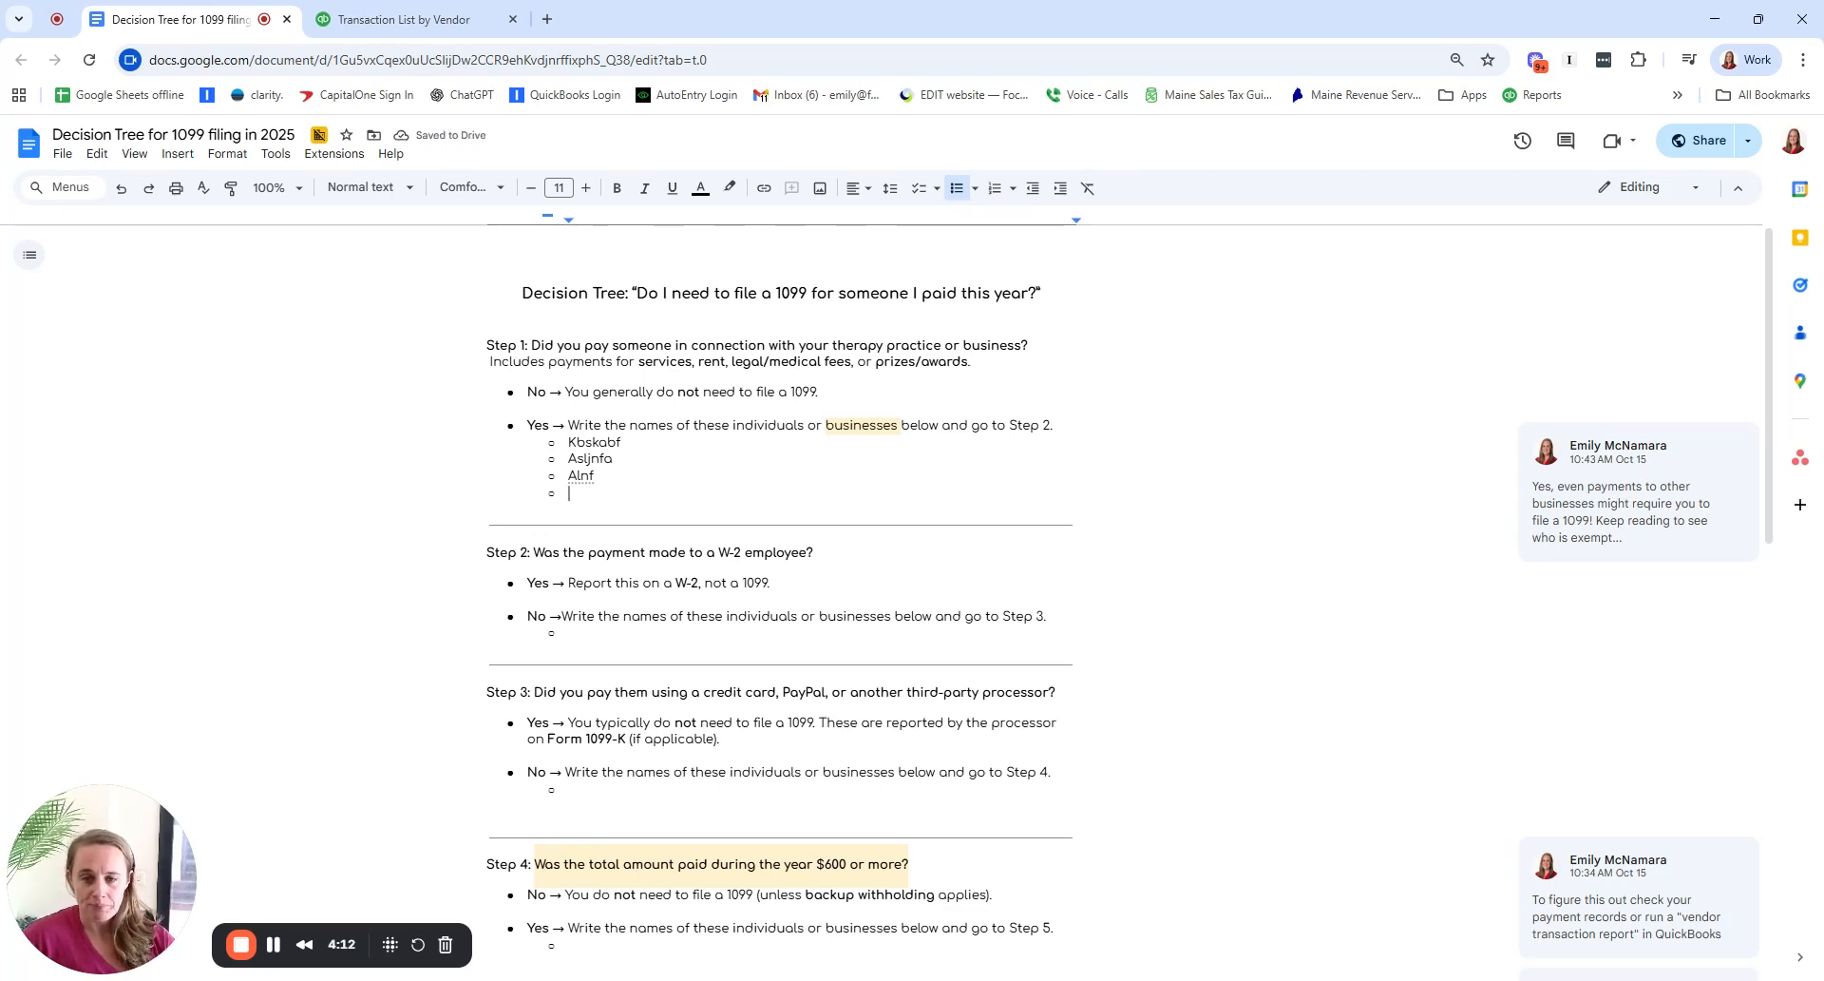
Step: Copy the three names from Step 1 into the empty sub-bullet under the No answer of Step 2
{"action": "scroll", "coordinate": [779, 598], "scroll_direction": "down", "scroll_amount": 1}
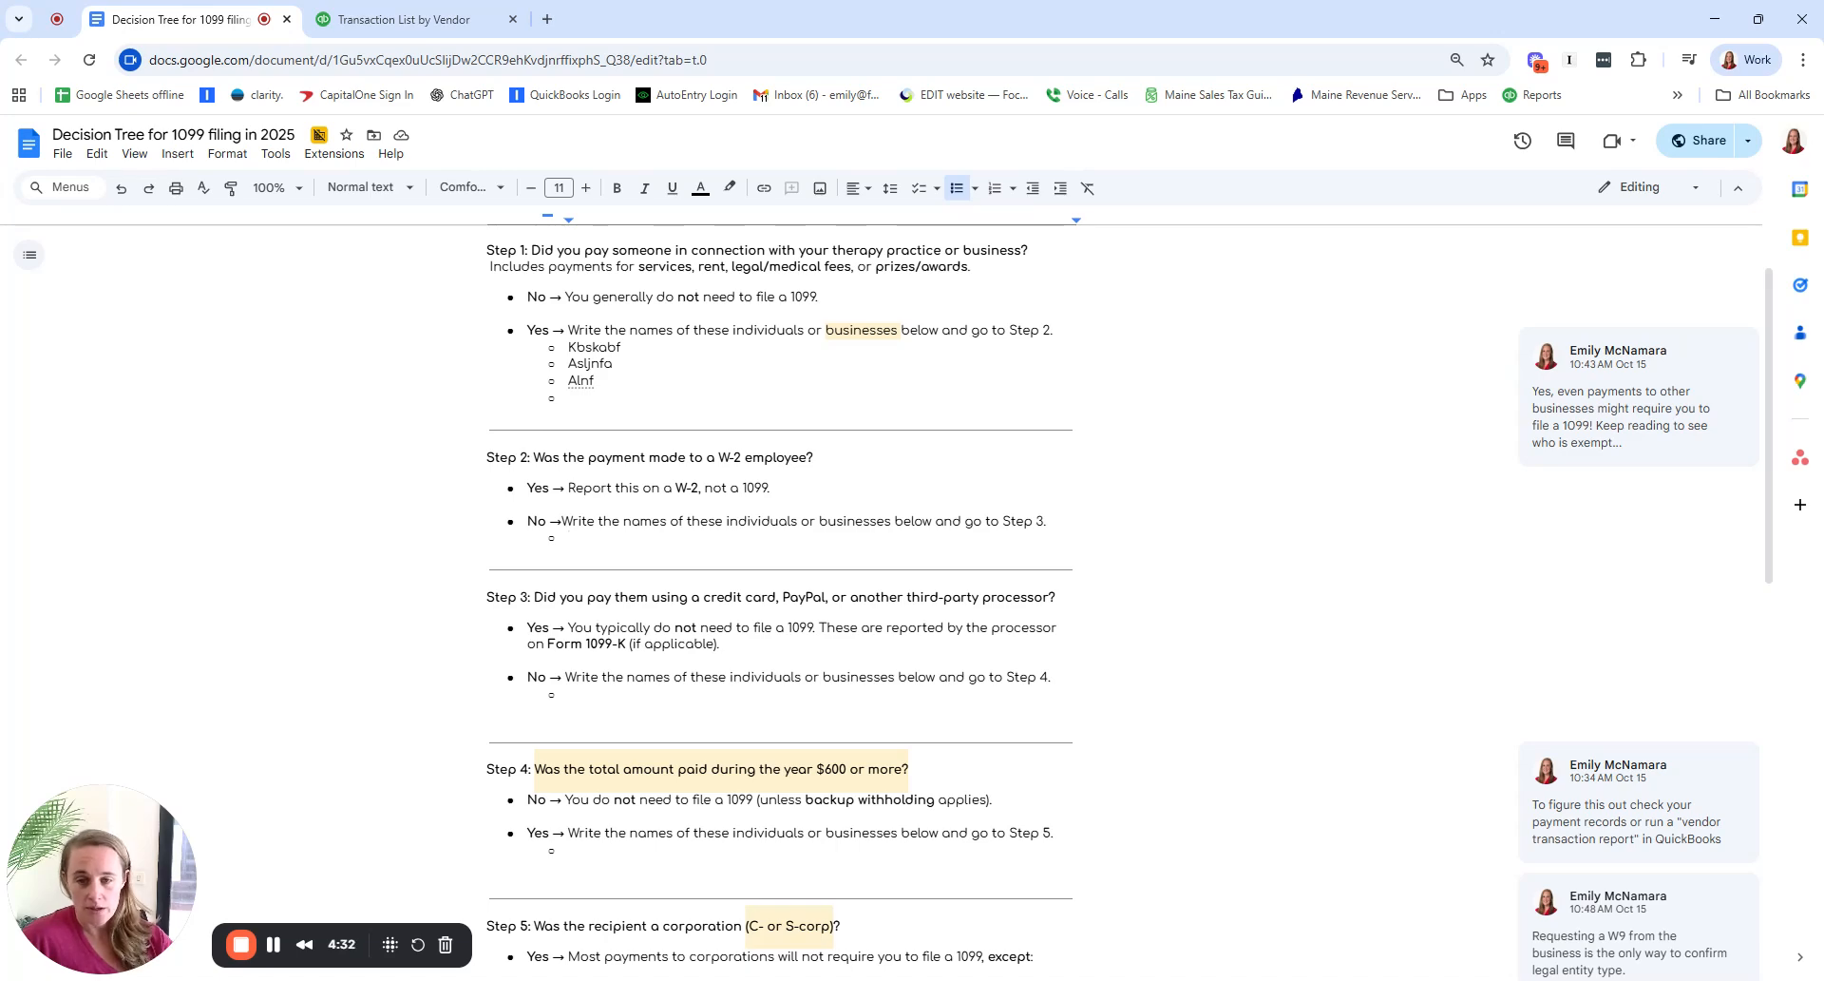
{"action": "left_click_drag", "start_coordinate": [594, 380], "coordinate": [568, 347]}
{"action": "key", "text": "ctrl+c"}
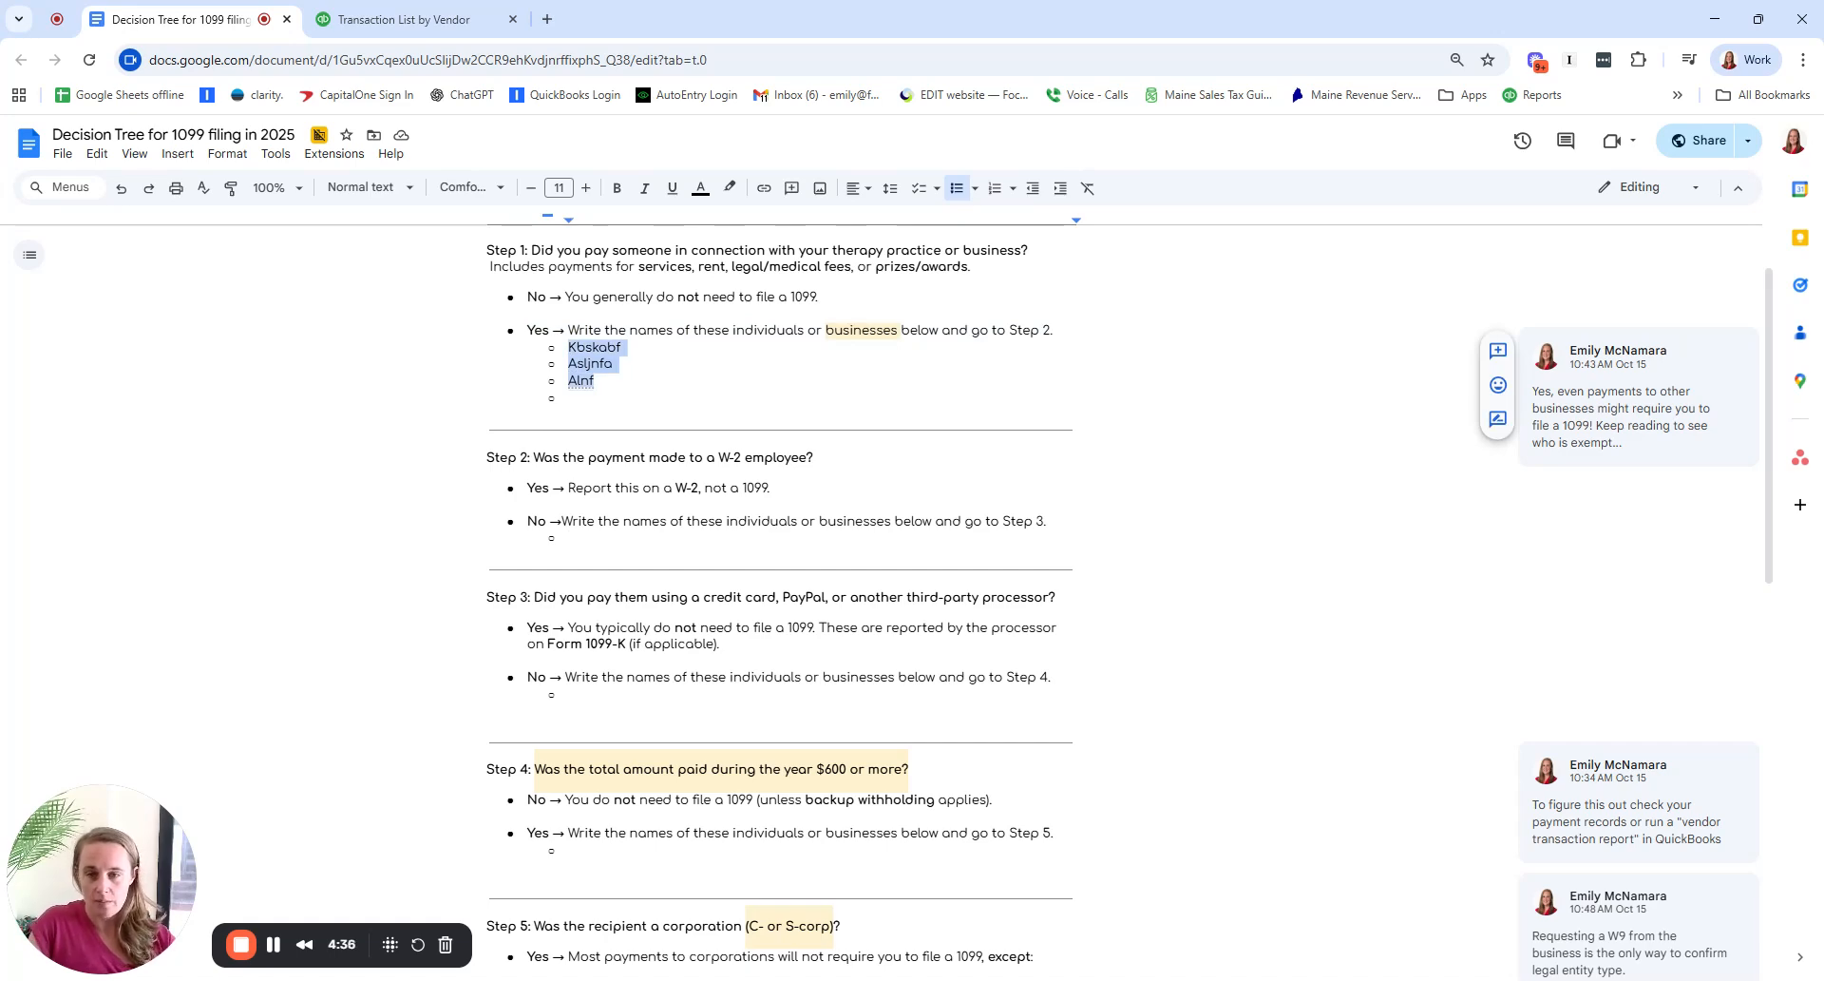
{"action": "left_click", "coordinate": [571, 545]}
{"action": "key", "text": "ctrl+v"}
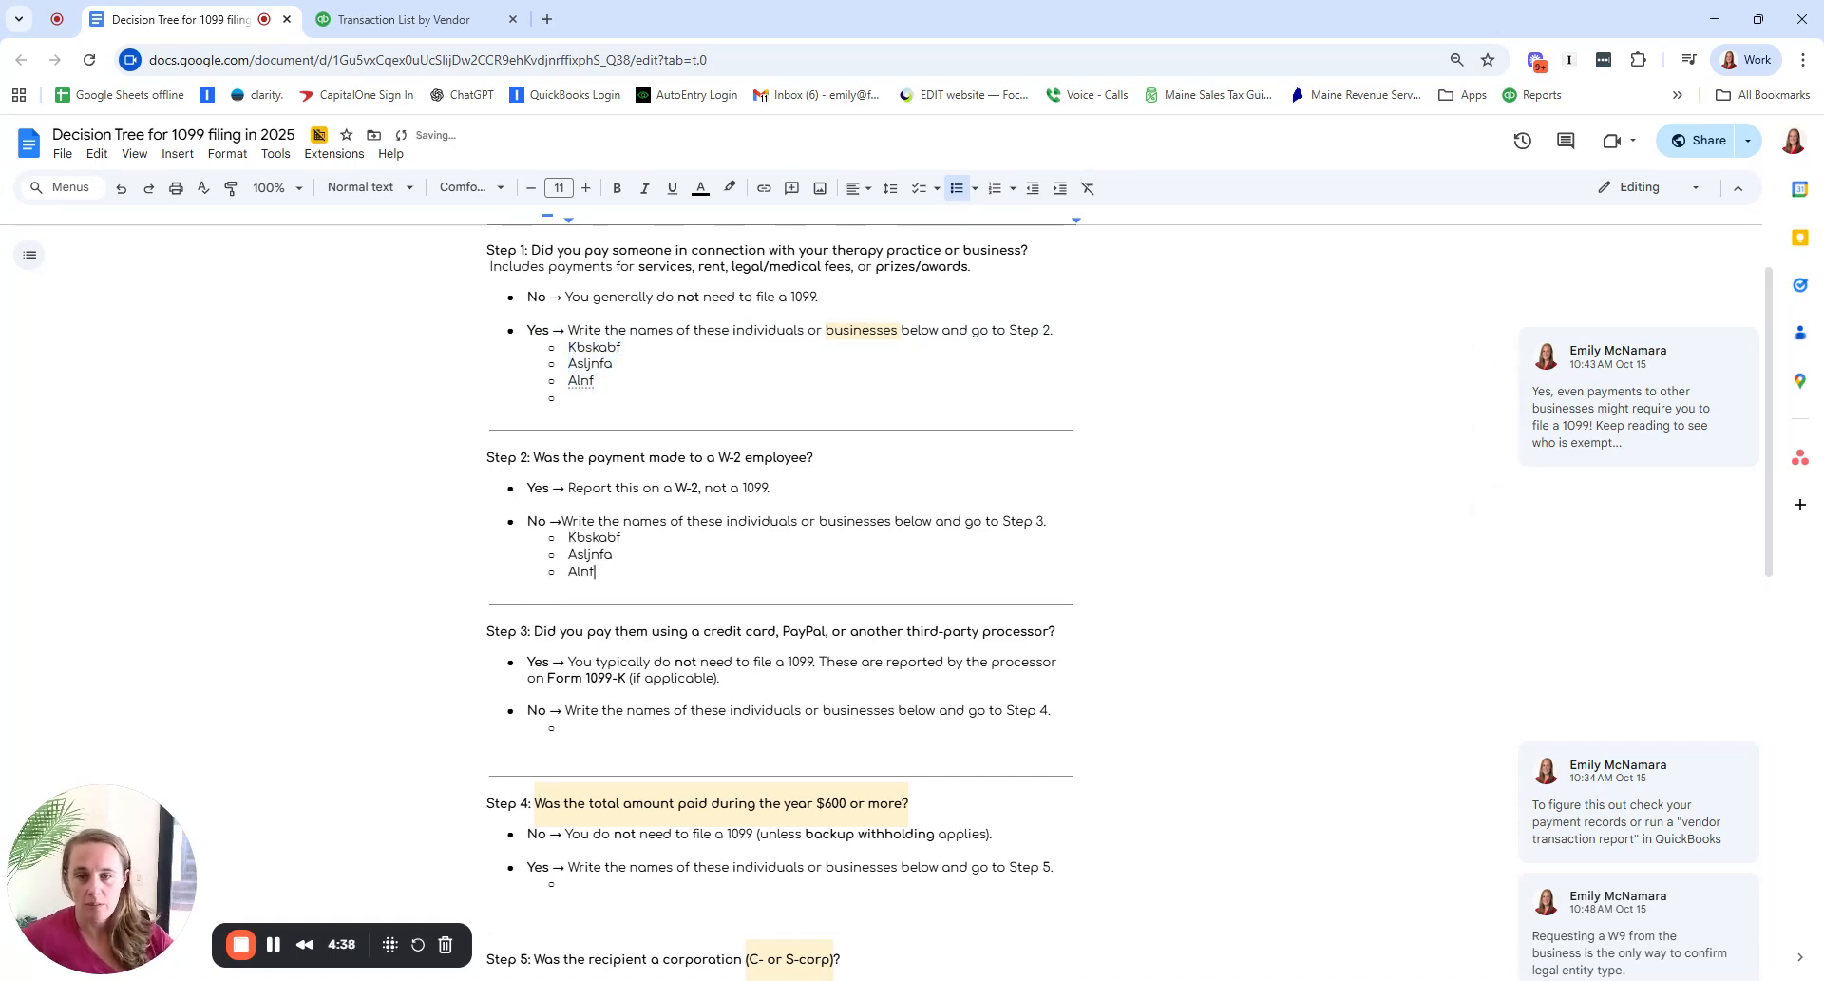
Step: Check the accounts used for vendor payments in the QuickBooks Transaction List by Vendor report, then return to the decision tree document
{"action": "scroll", "coordinate": [780, 599], "scroll_direction": "down", "scroll_amount": 2}
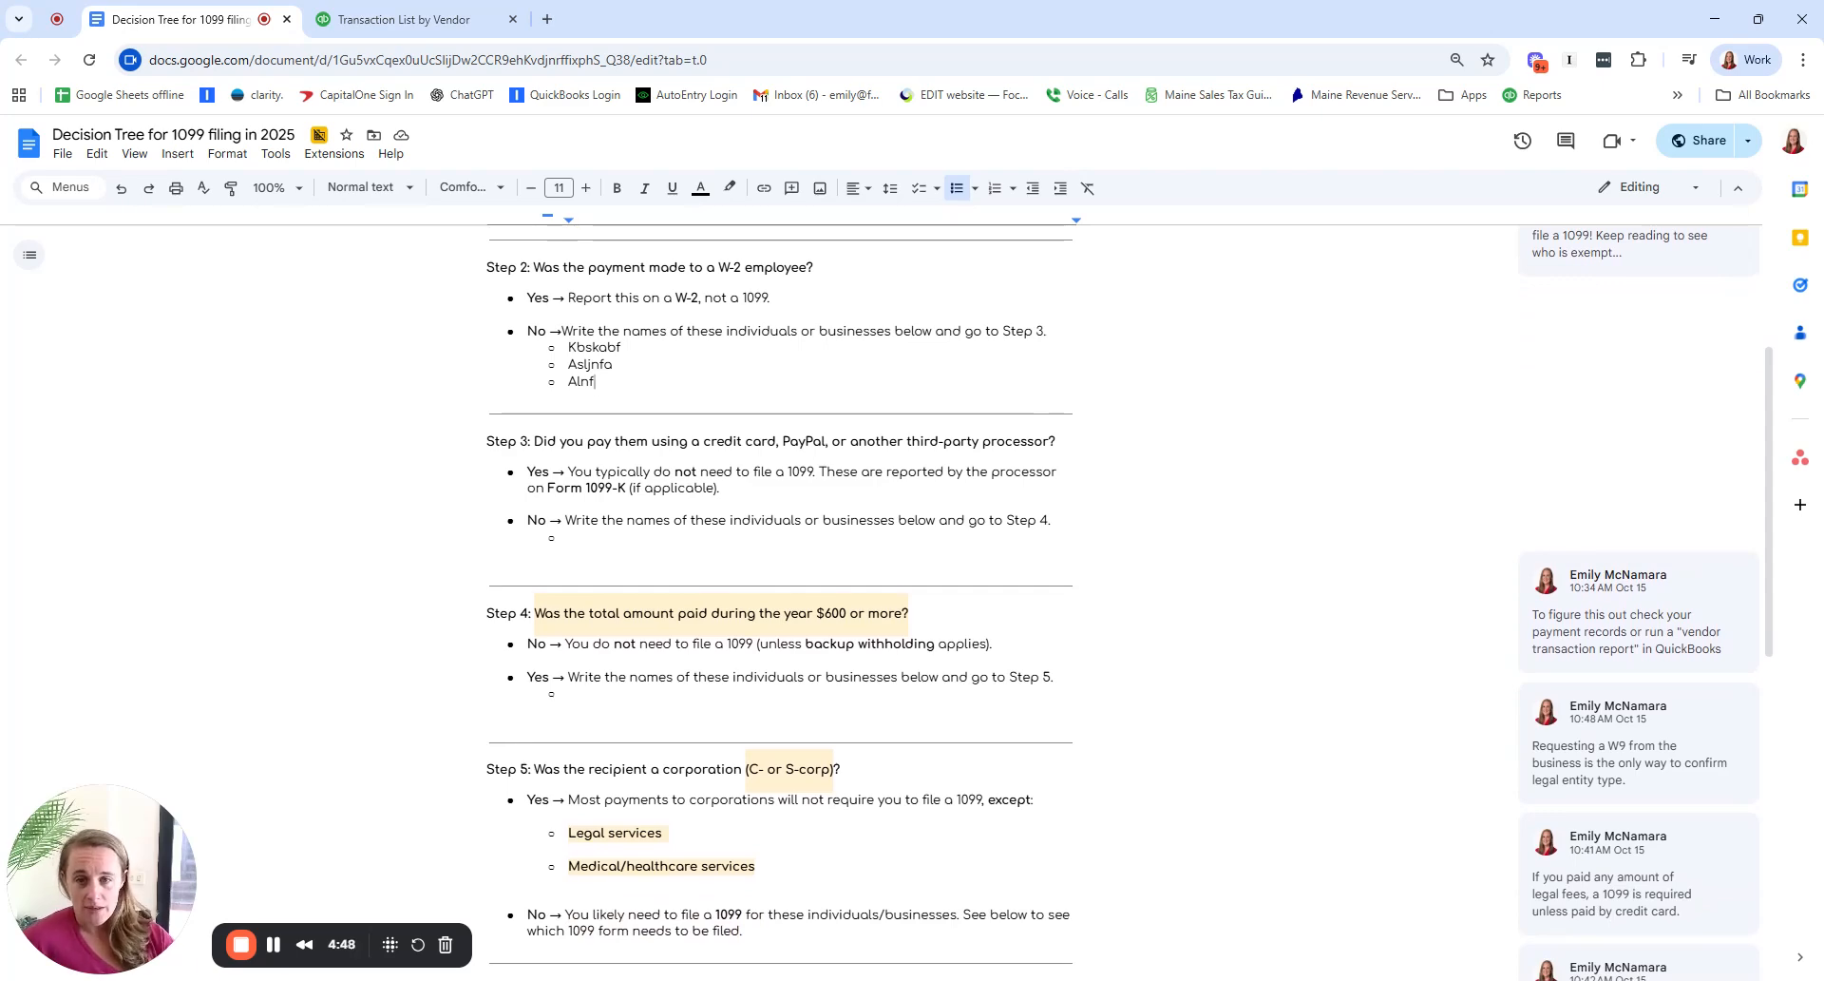
{"action": "left_click", "coordinate": [409, 19]}
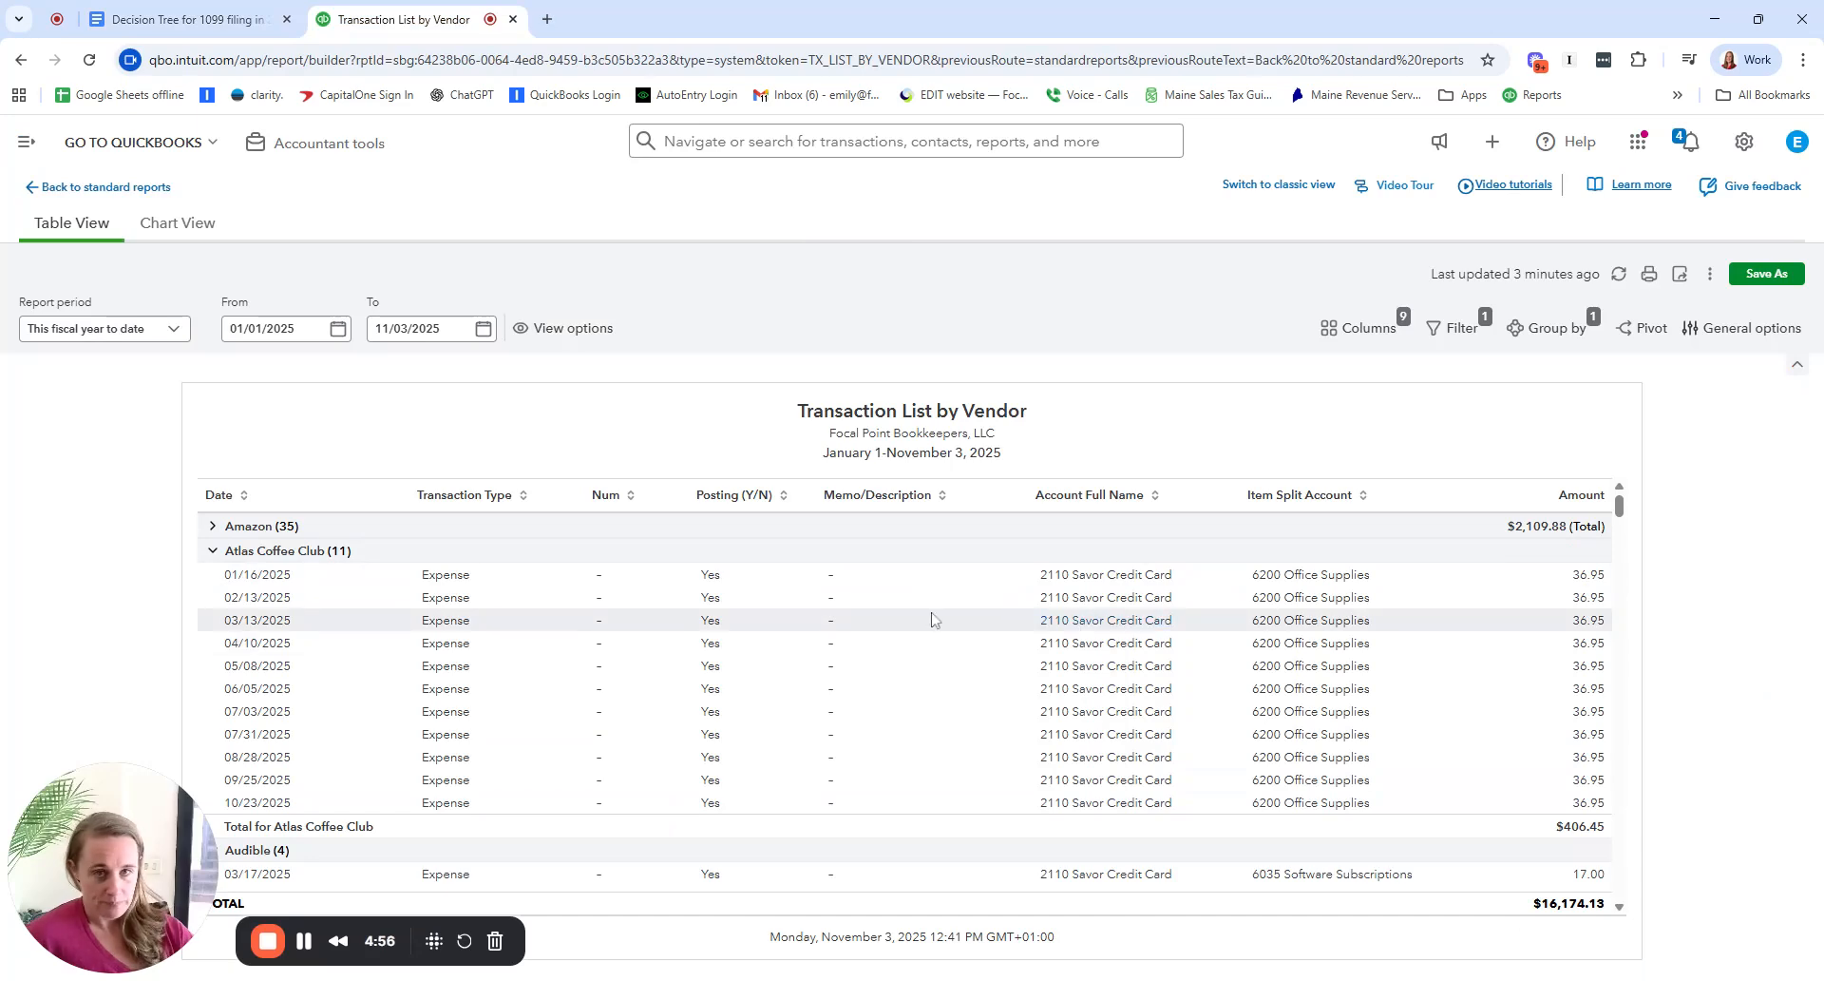
{"action": "left_click", "coordinate": [152, 19]}
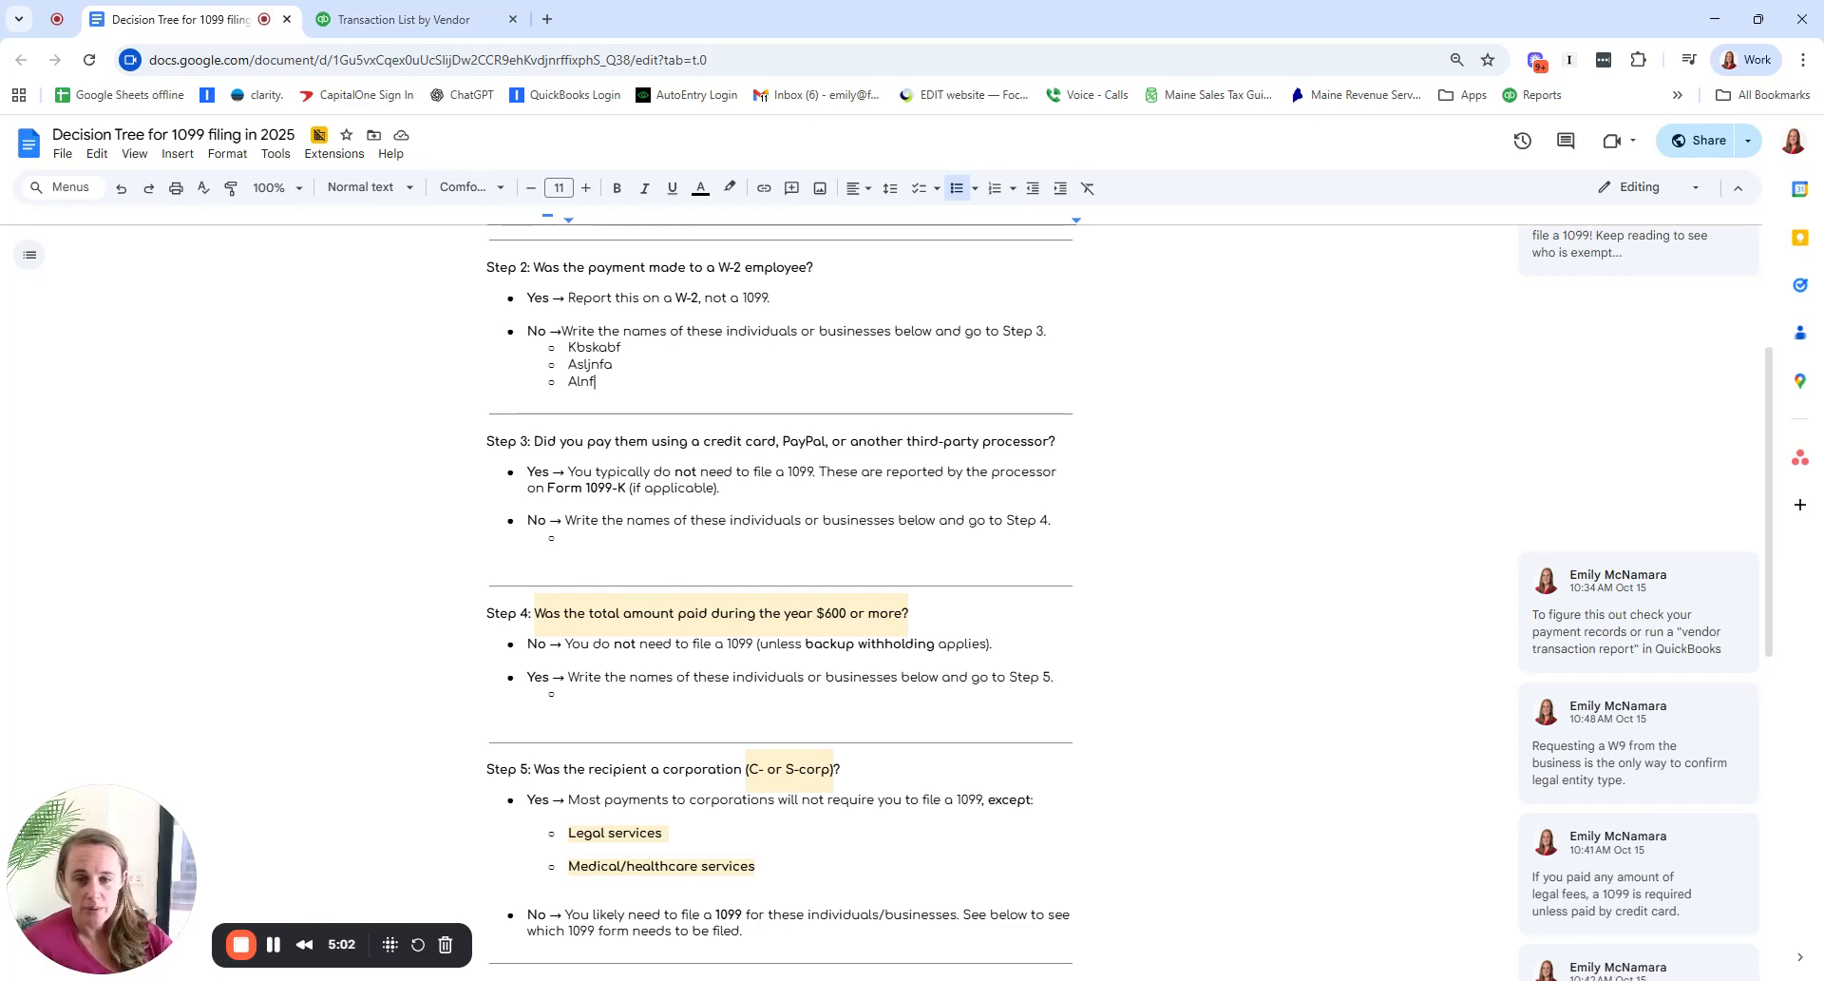
Step: Delete Asljnfa and Alnf from the list of names under the No answer of Step 2
{"action": "key", "text": "ctrl+shift+Left"}
{"action": "key", "text": "ctrl+shift+Left"}
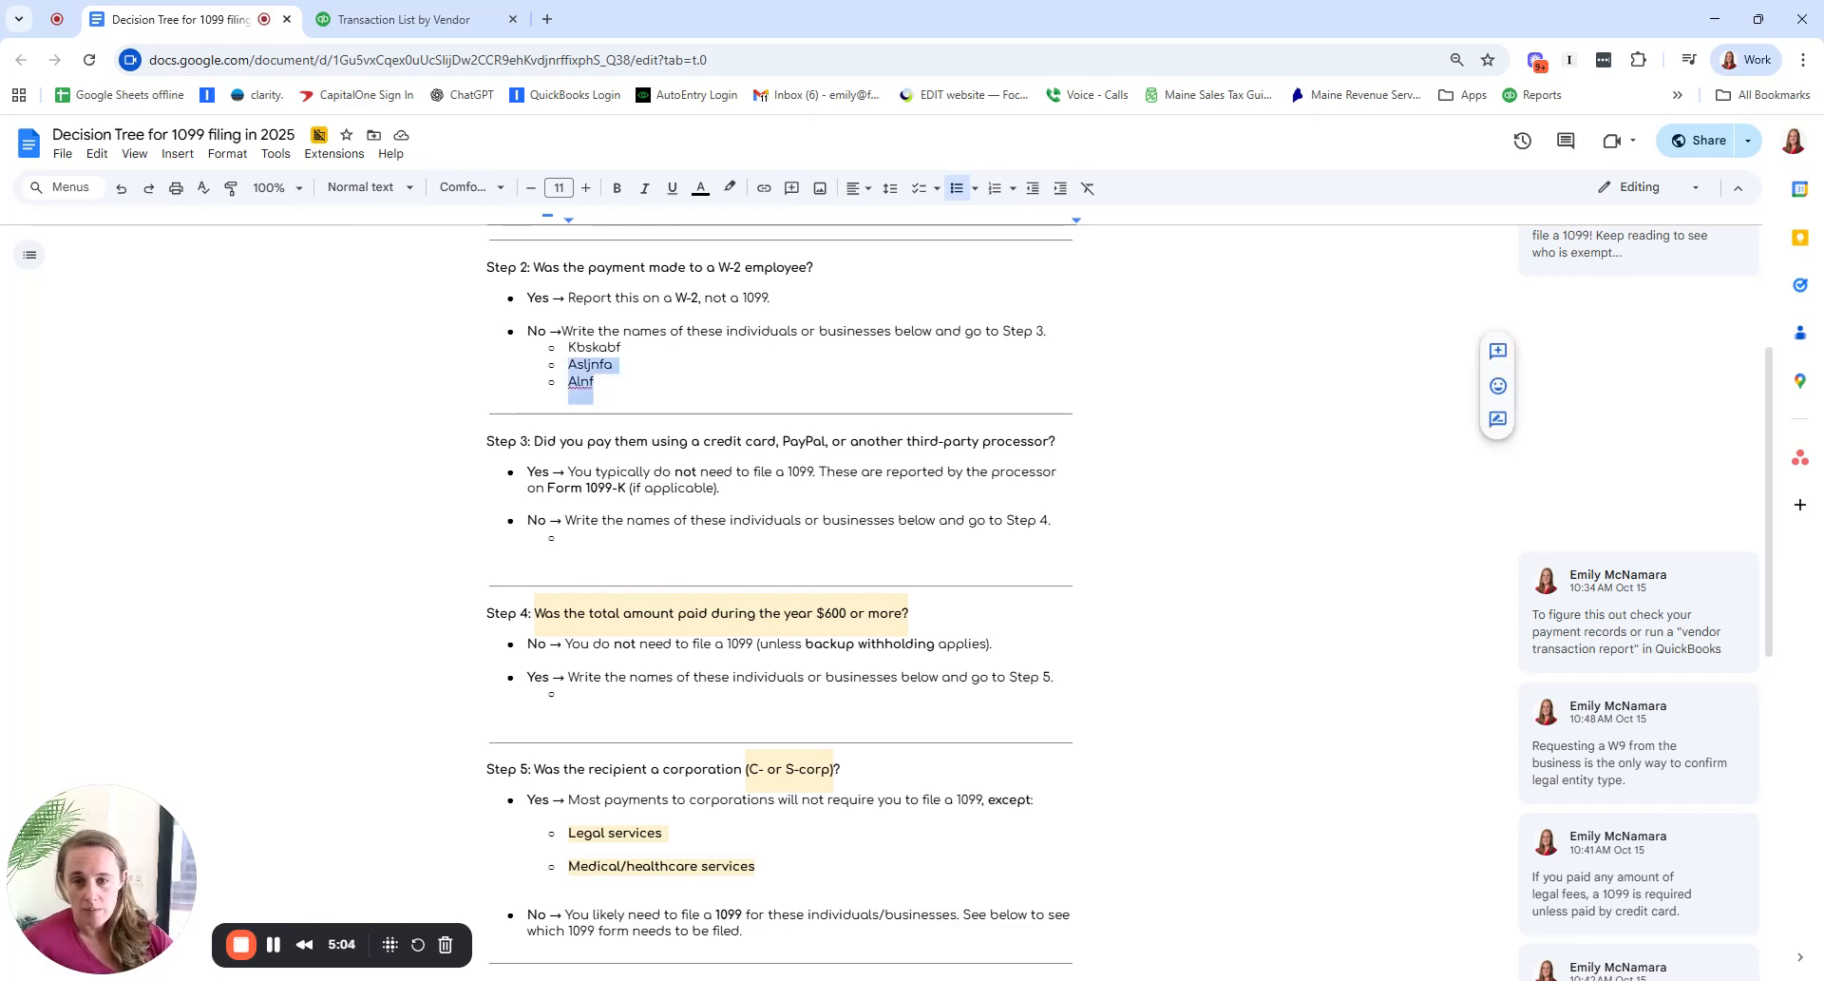
{"action": "key", "text": "BackSpace"}
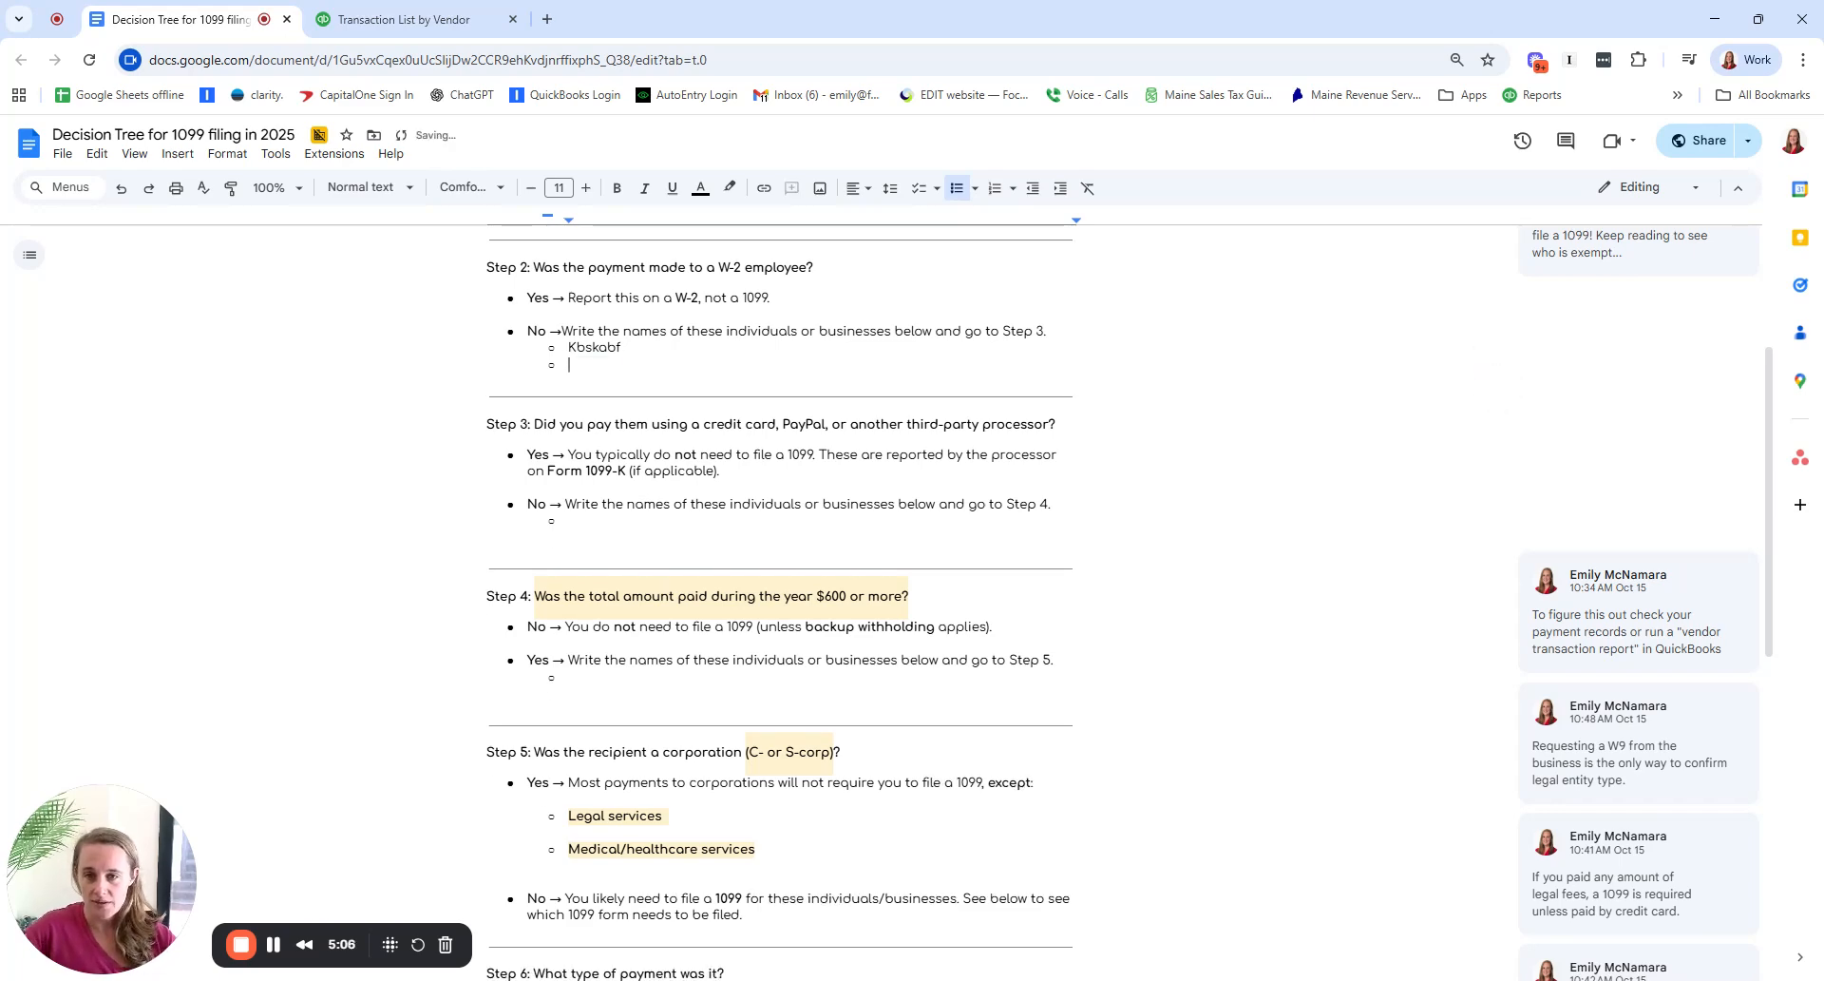
Step: Copy Kbskabf from Step 2 into the empty sub-bullet under the No answer of Step 3
{"action": "key", "text": "ctrl+shift+Left"}
{"action": "key", "text": "ctrl+shift+Left"}
{"action": "key", "text": "ctrl+c"}
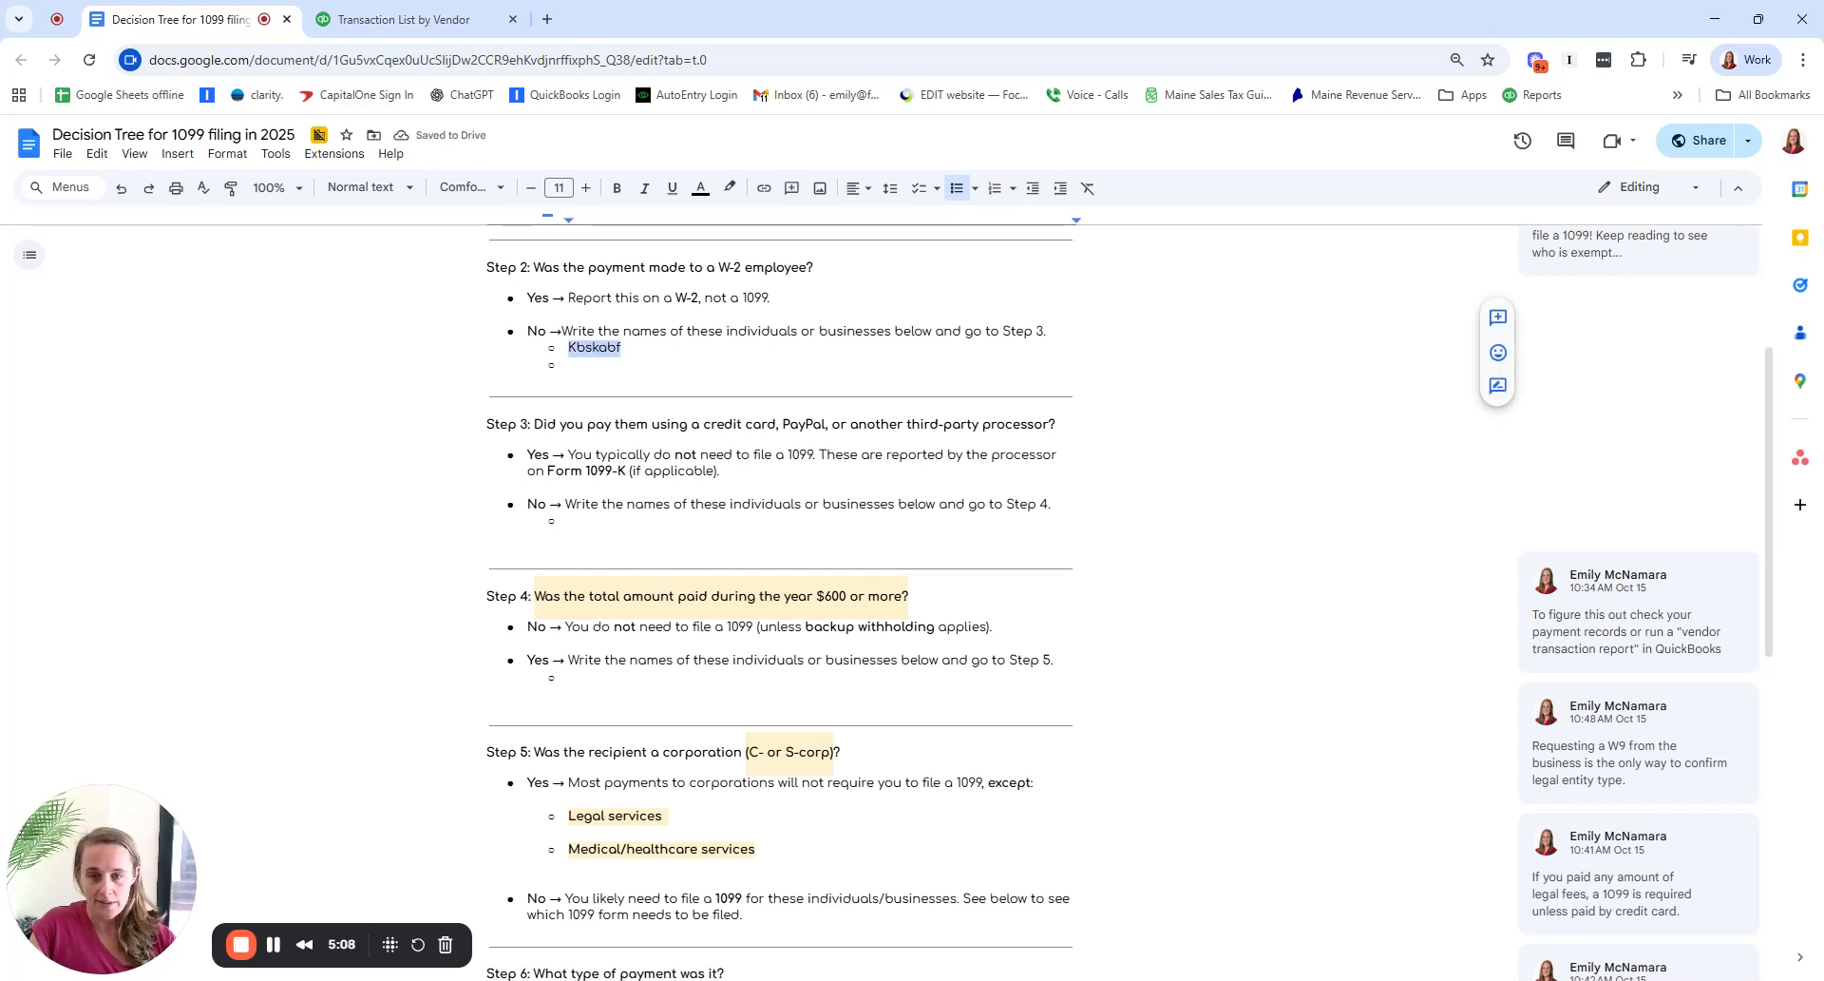
{"action": "left_click", "coordinate": [569, 521]}
{"action": "key", "text": "ctrl+v"}
{"action": "key", "text": "Down"}
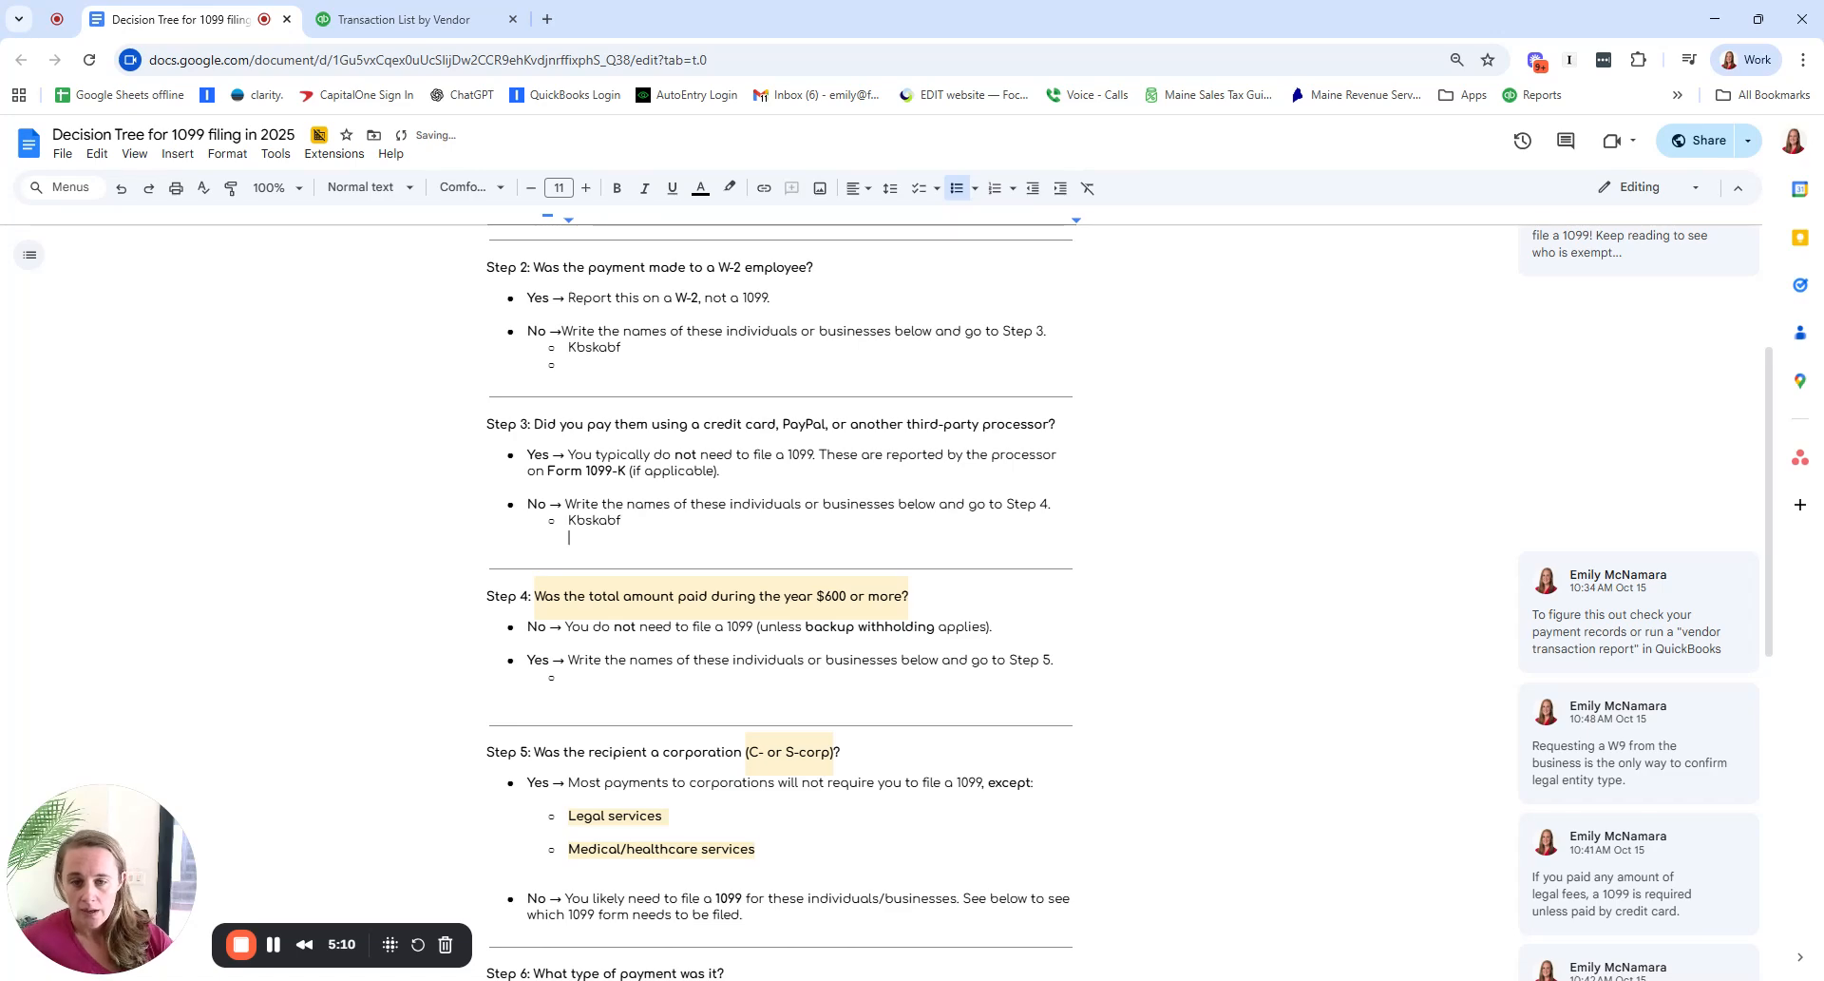
Step: Copy Kbskabf from Step 3 into the sub-bullet under the Yes answer of Step 4, leaving no extra line below it
{"action": "scroll", "coordinate": [779, 599], "scroll_direction": "down", "scroll_amount": 1}
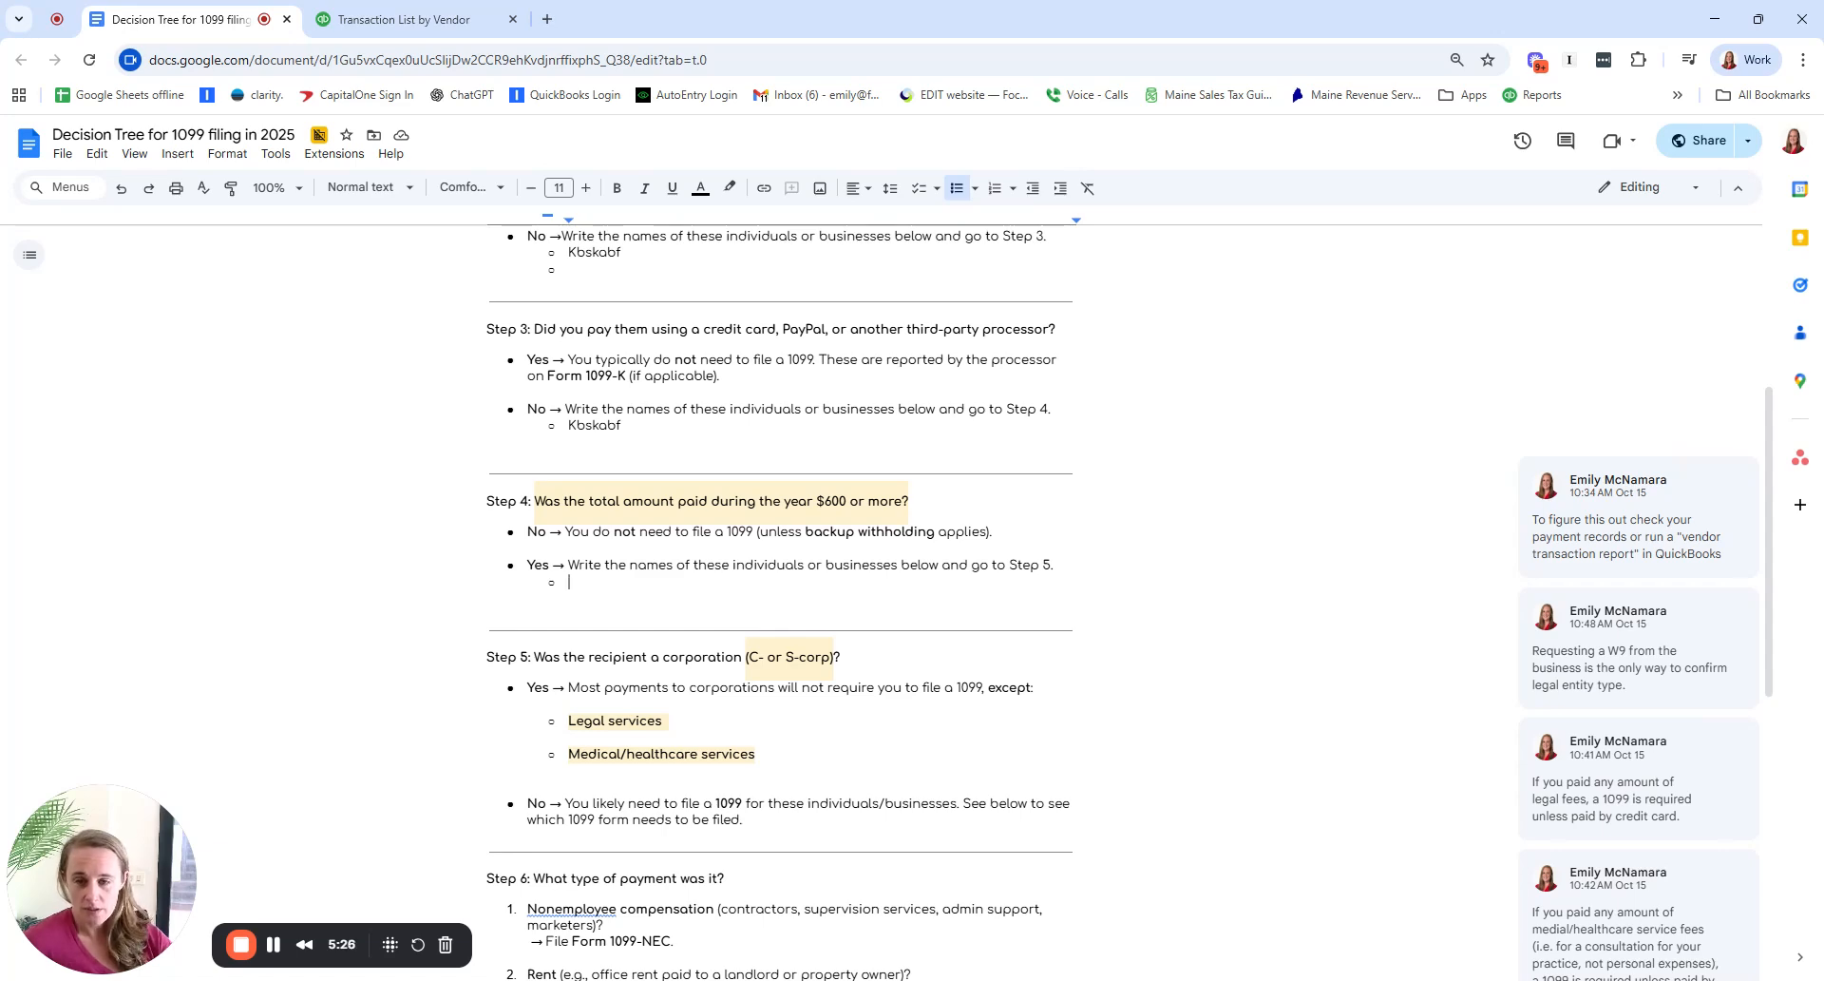
{"action": "double_click", "coordinate": [594, 425]}
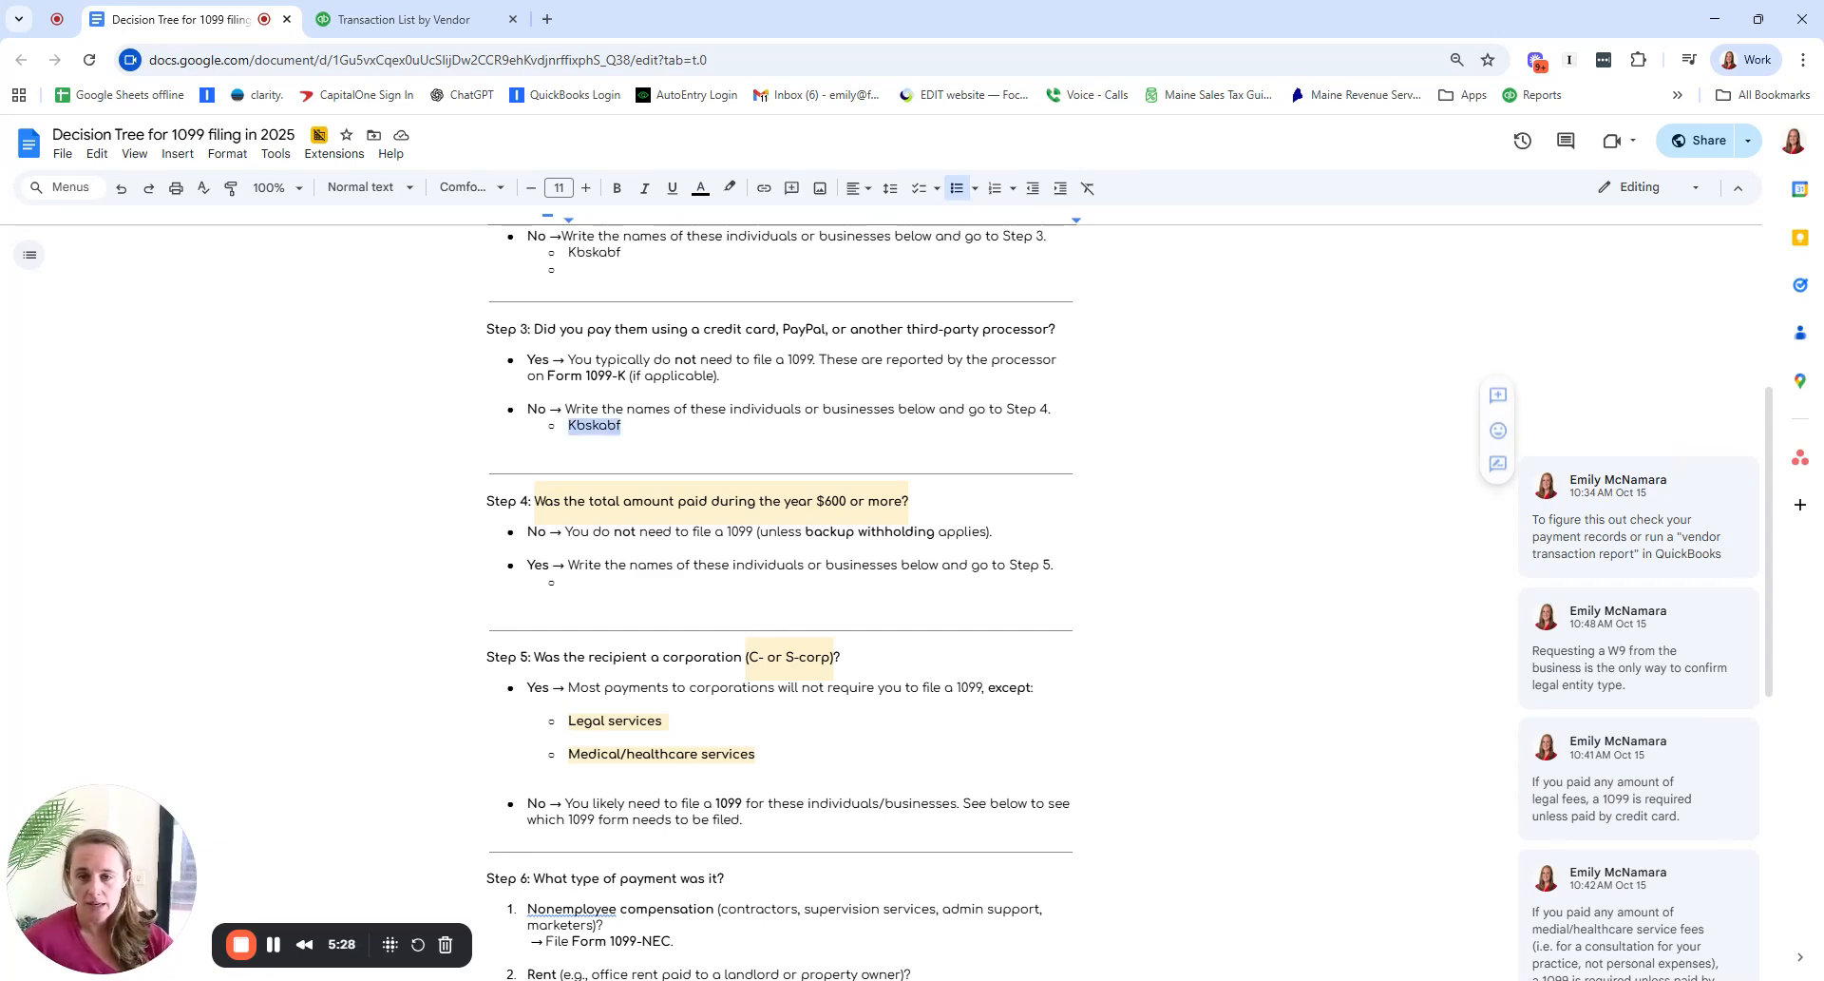
{"action": "key", "text": "ctrl+c"}
{"action": "left_click", "coordinate": [570, 582]}
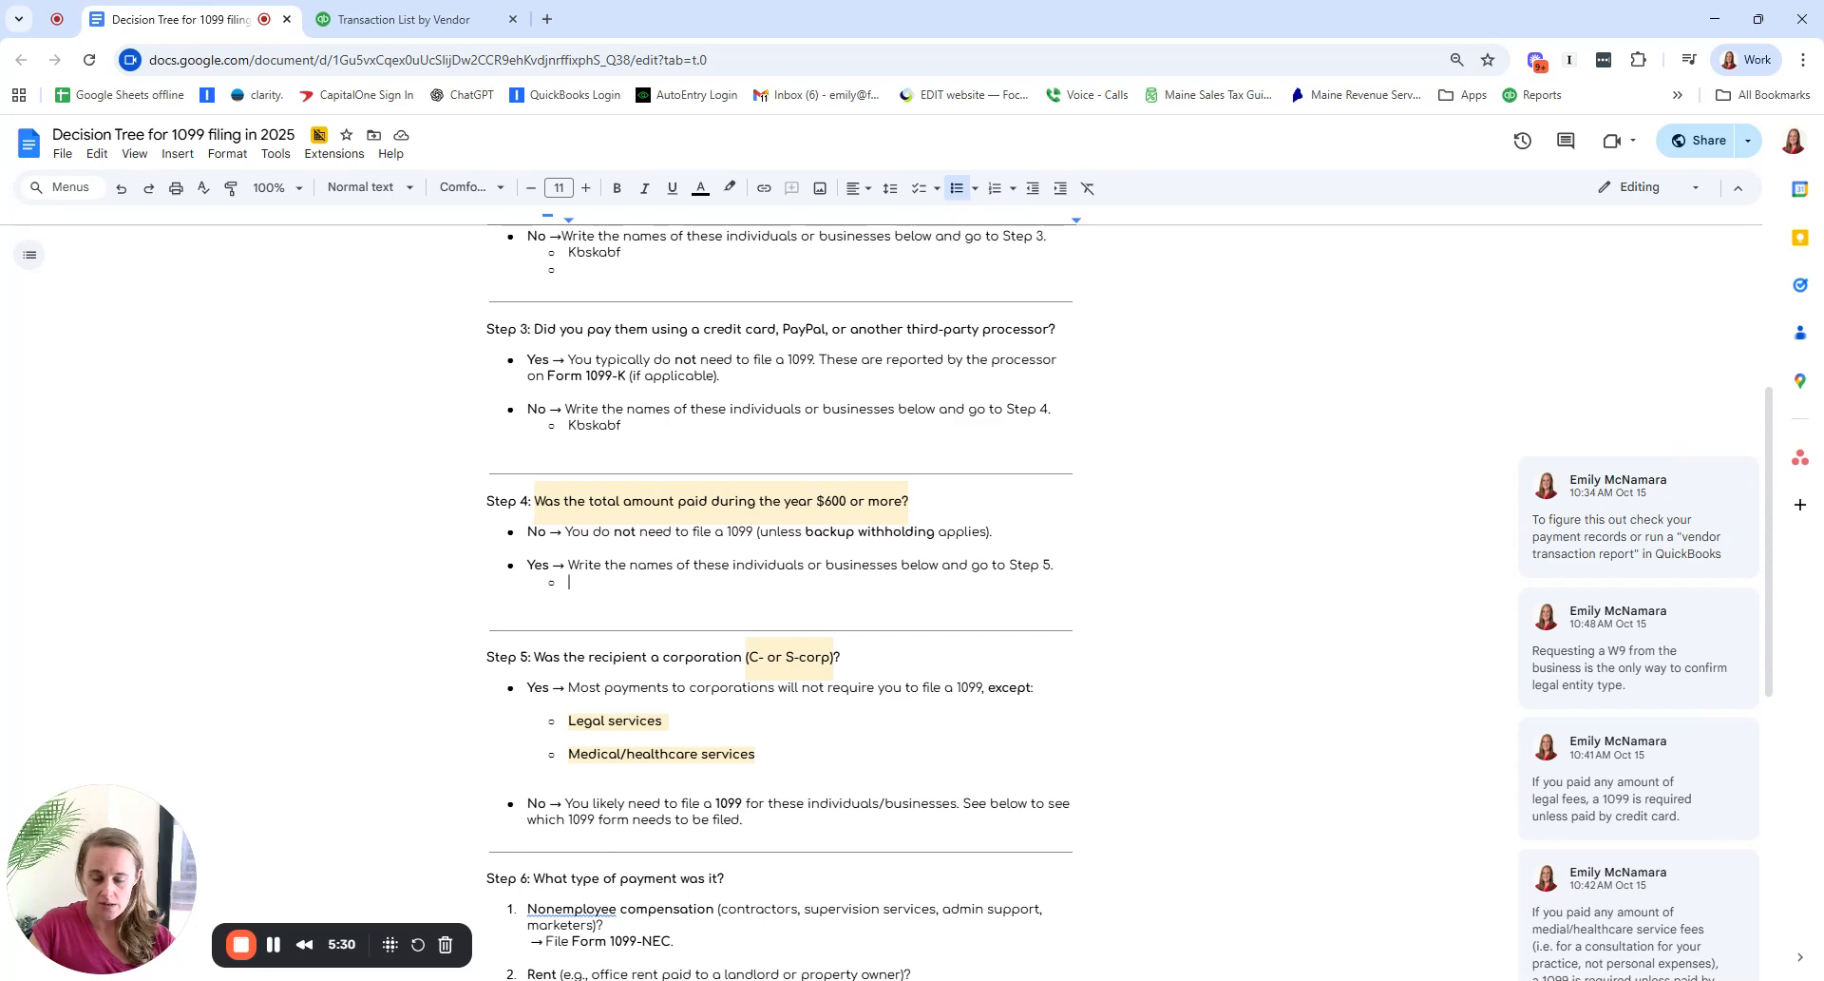
{"action": "key", "text": "ctrl+v"}
{"action": "key", "text": "Return"}
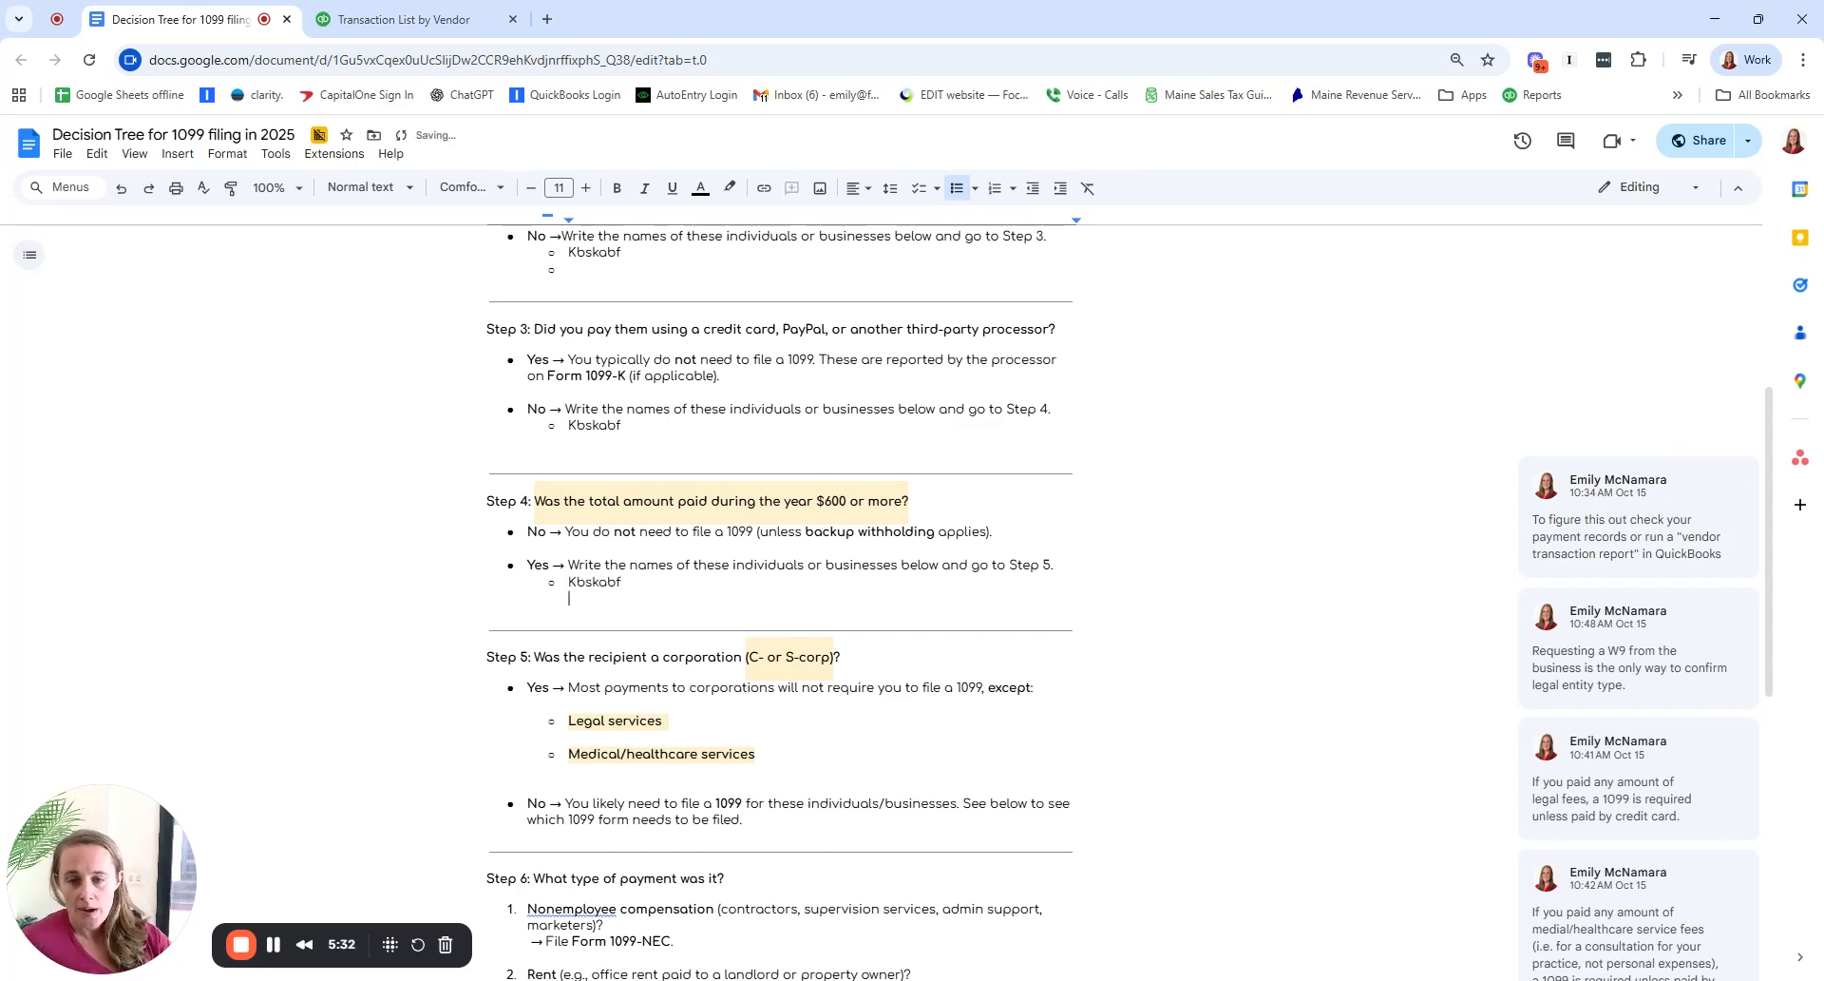
{"action": "key", "text": "BackSpace"}
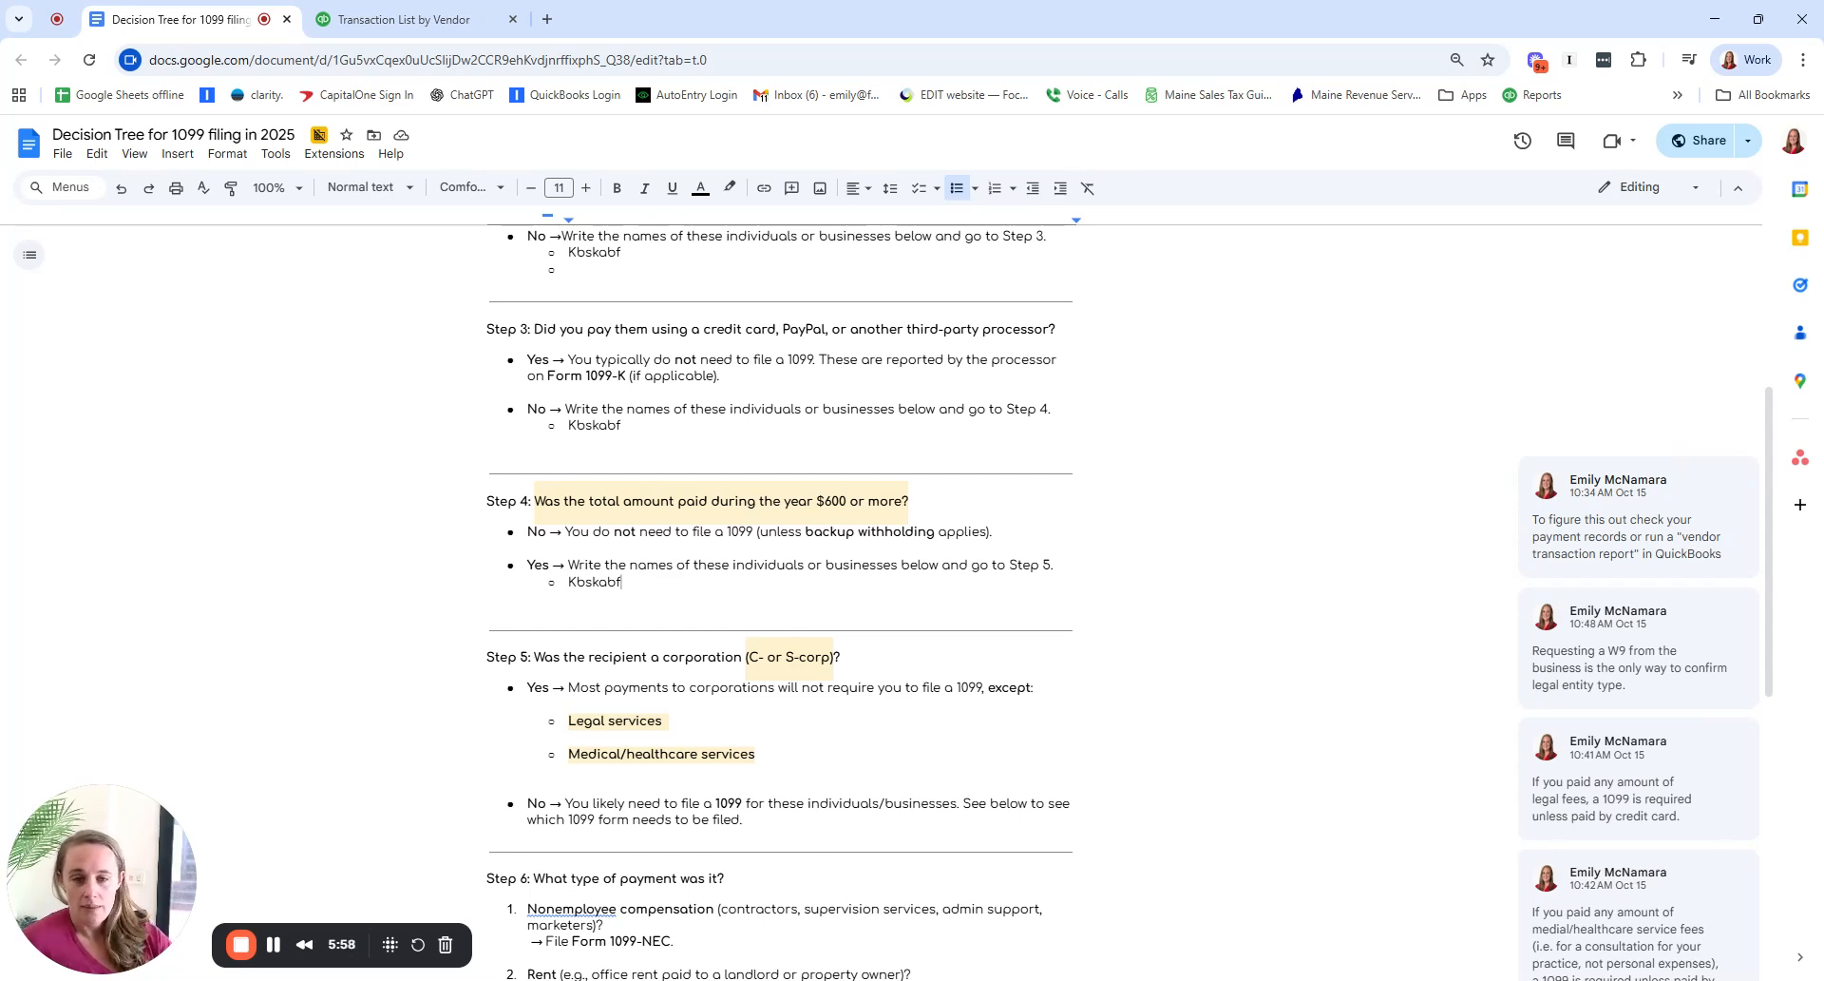
{"action": "scroll", "coordinate": [779, 599], "scroll_direction": "down", "scroll_amount": 1}
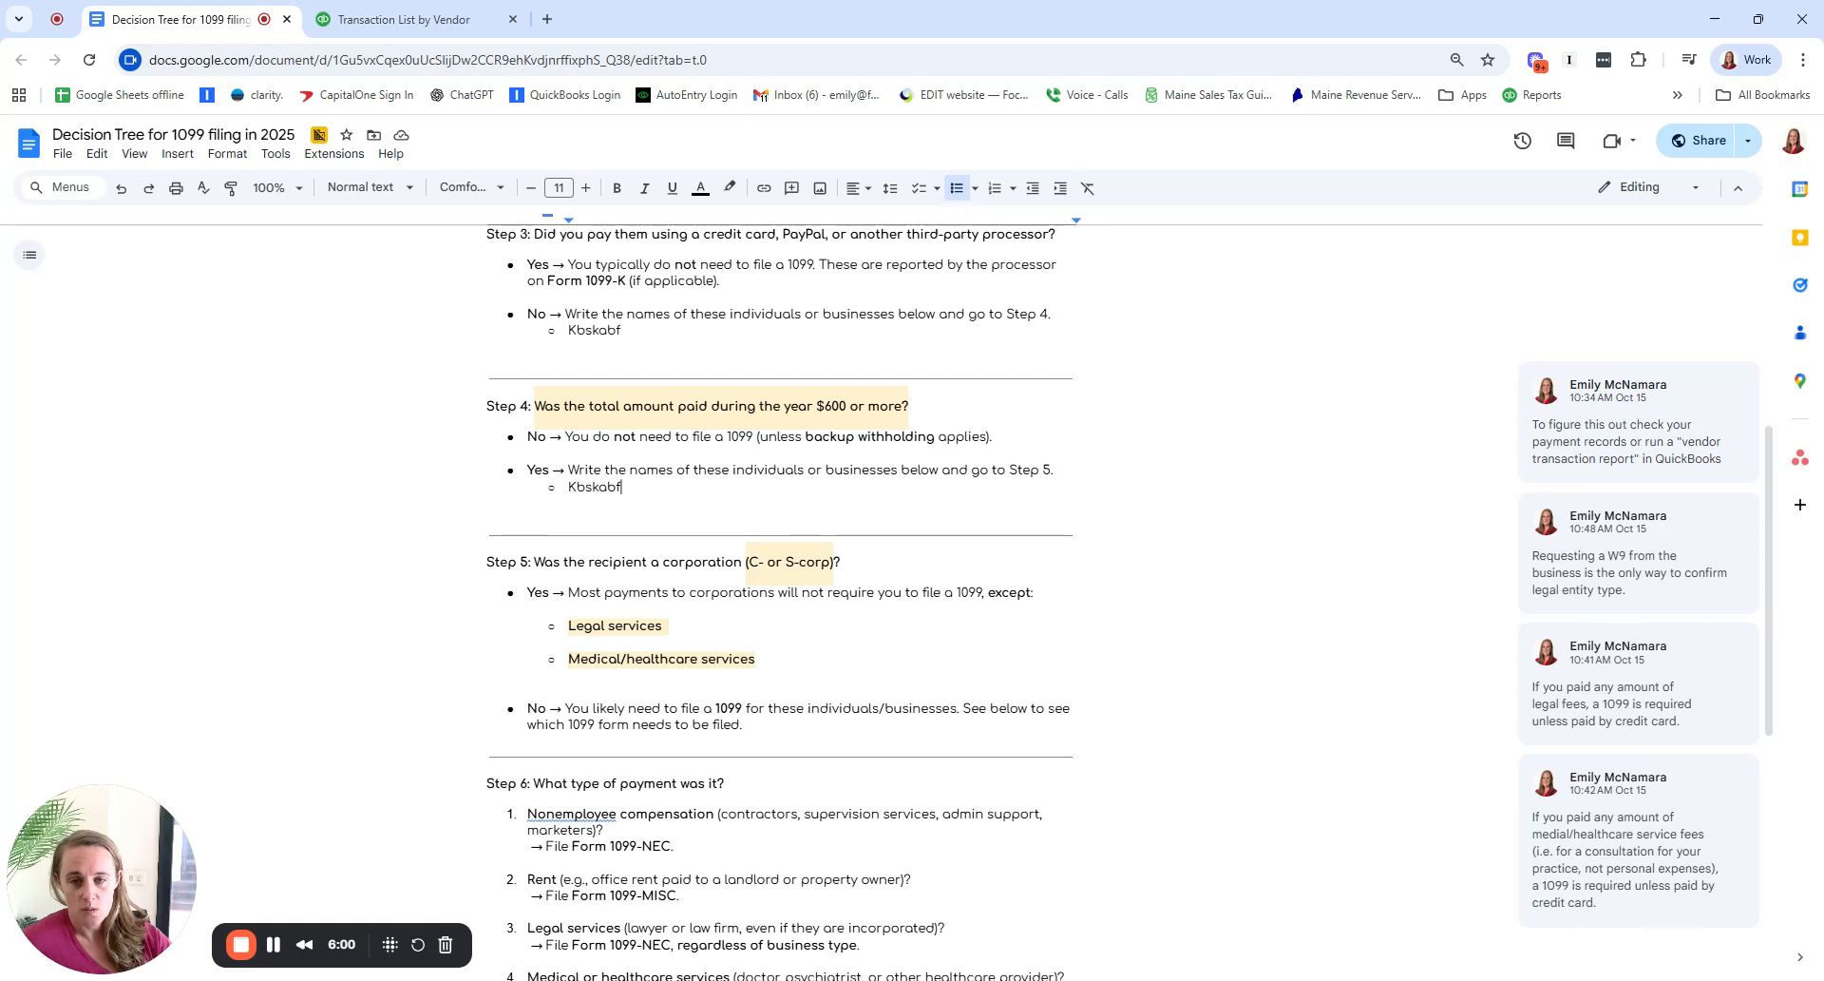
Step: Review the Step 5 corporation question, including its legal and medical/healthcare exceptions and No answer, against Kbskabf listed in Step 4
{"action": "scroll", "coordinate": [779, 598], "scroll_direction": "down", "scroll_amount": 1}
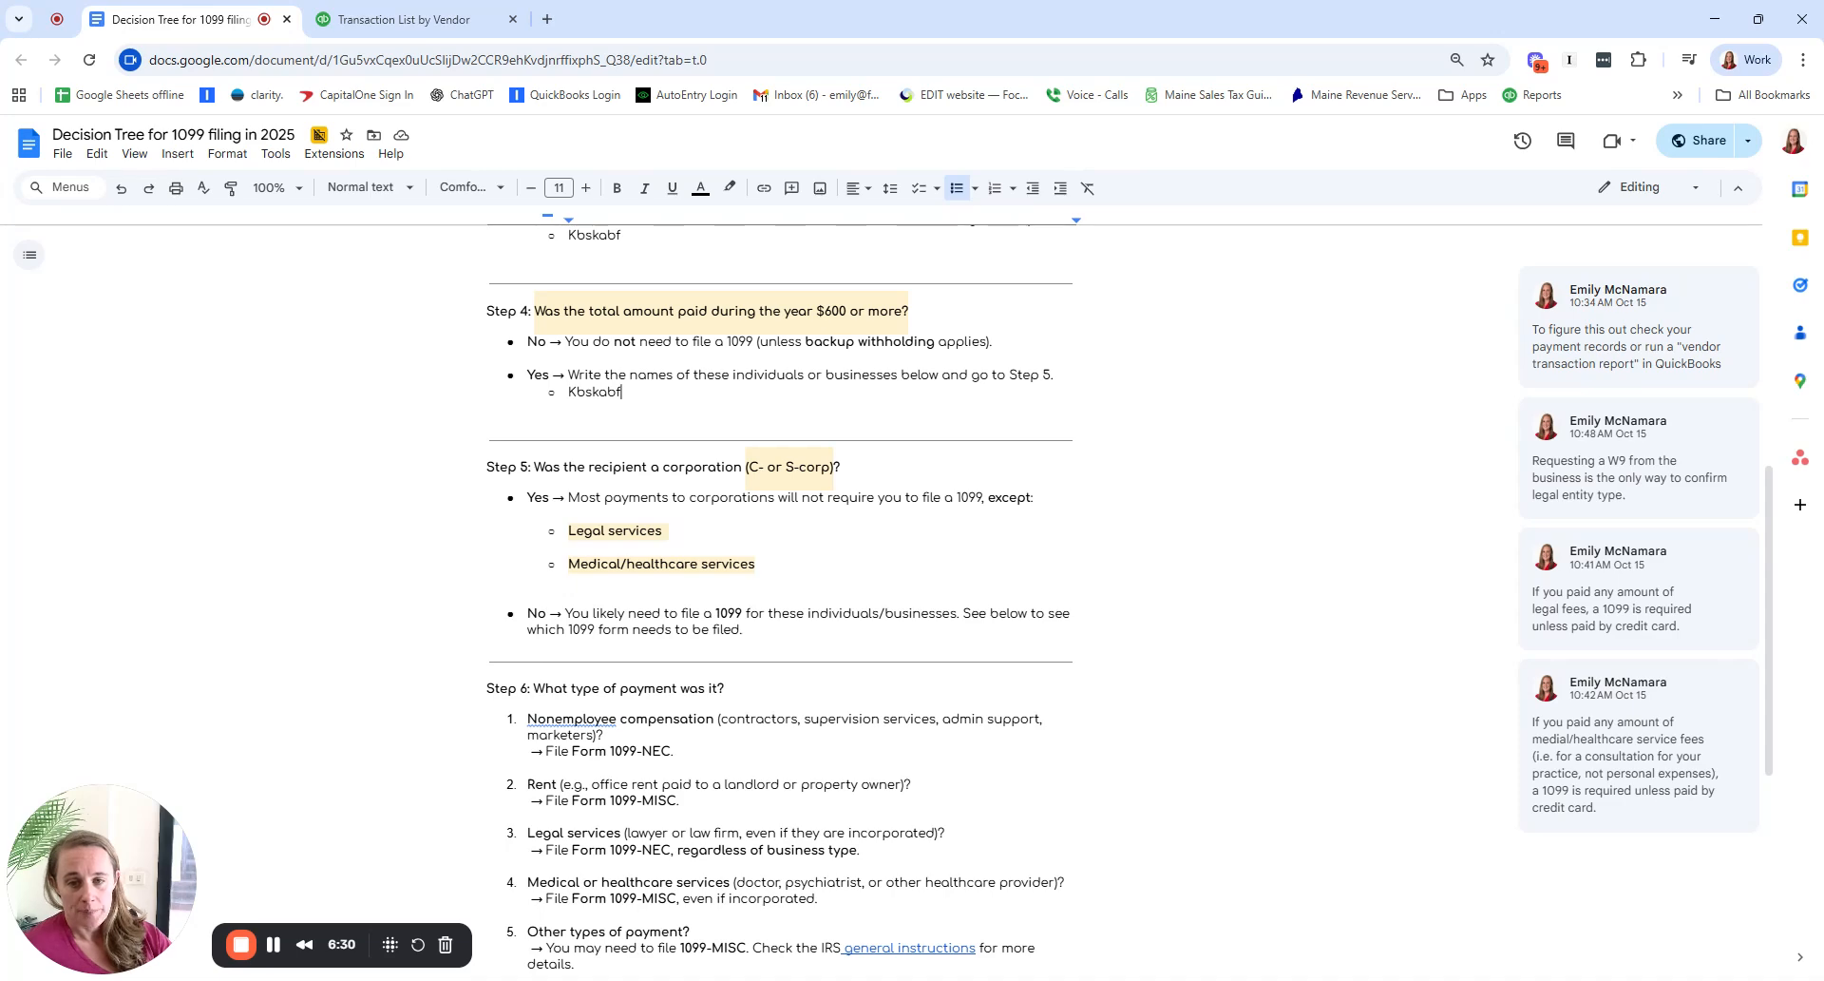
{"action": "left_click_drag", "start_coordinate": [656, 497], "coordinate": [861, 497]}
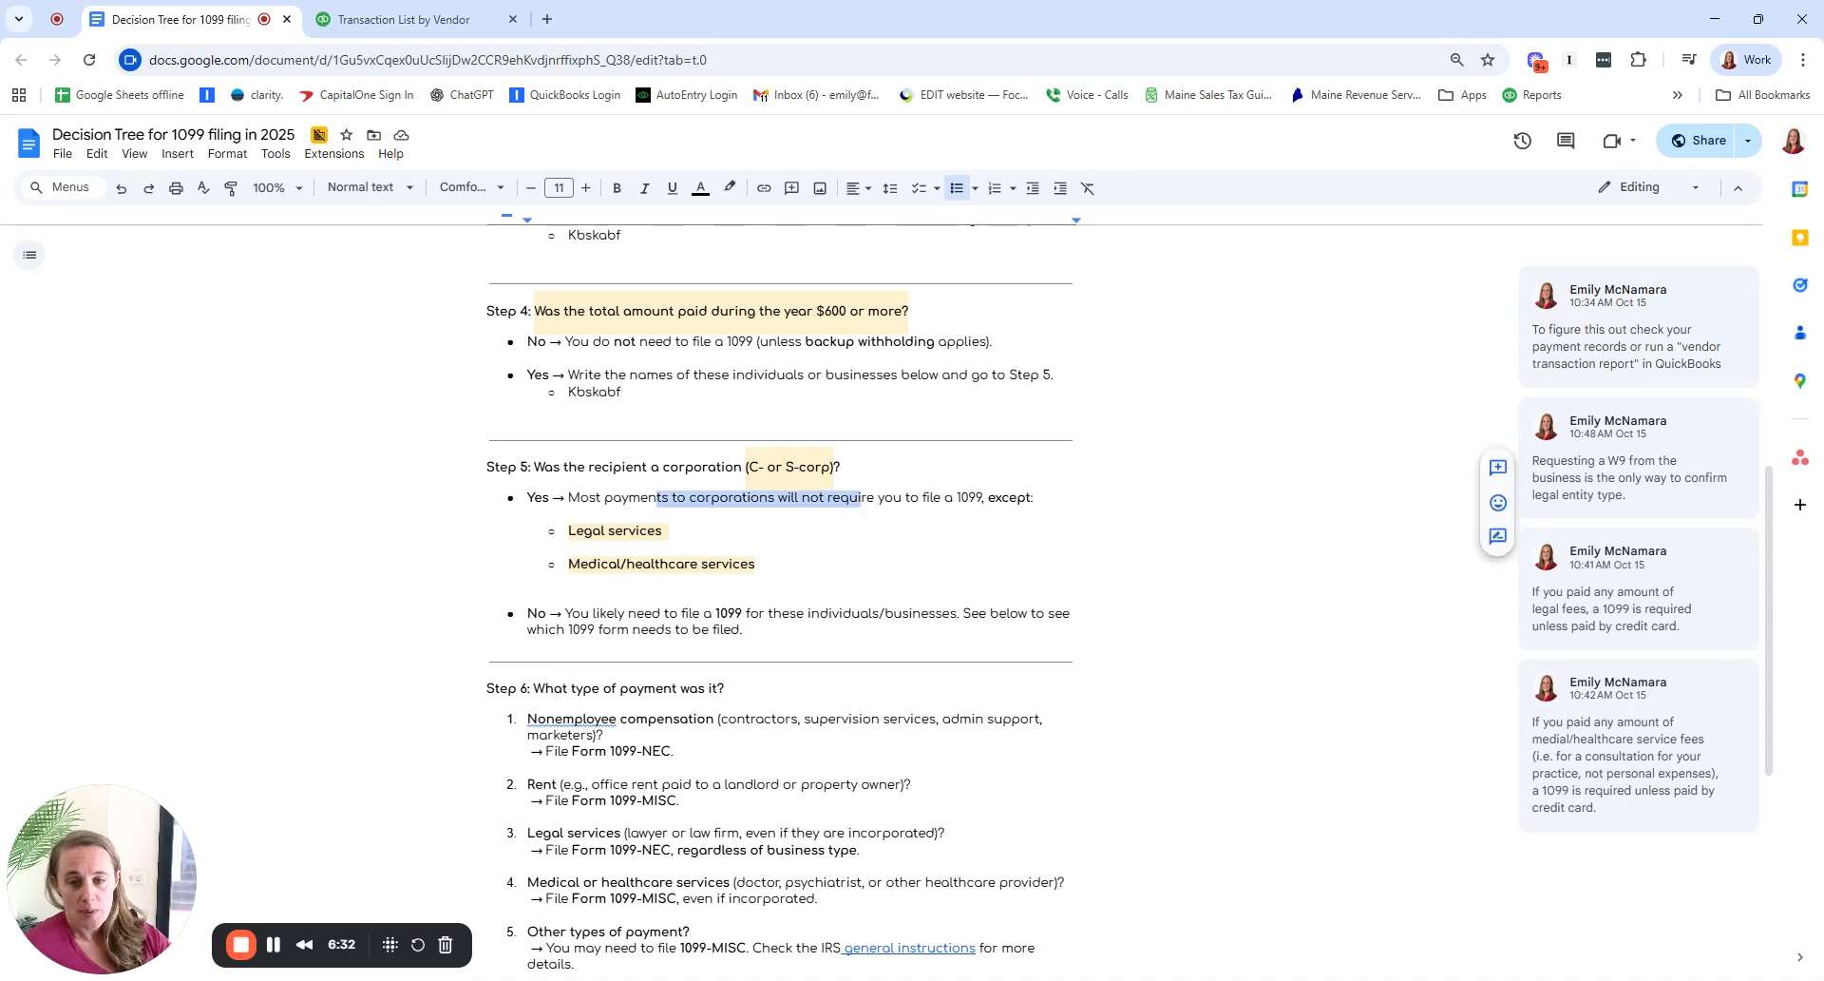
{"action": "left_click", "coordinate": [861, 498]}
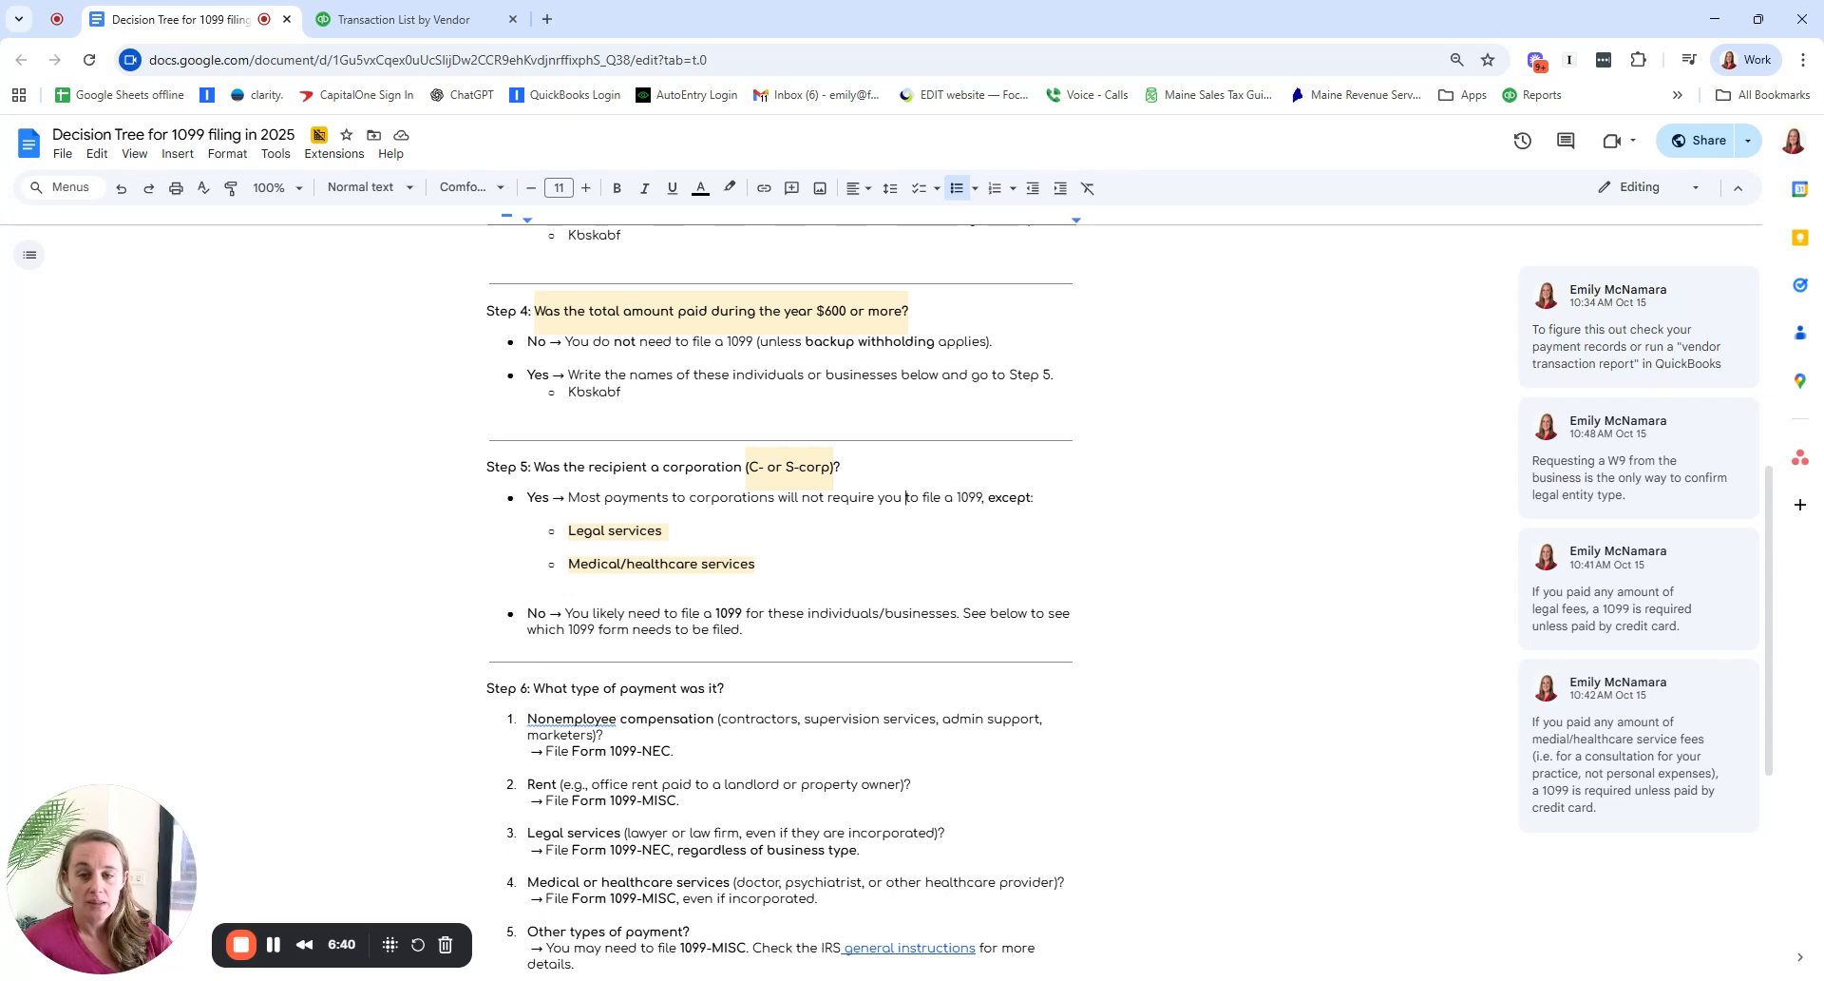
{"action": "left_click", "coordinate": [655, 563]}
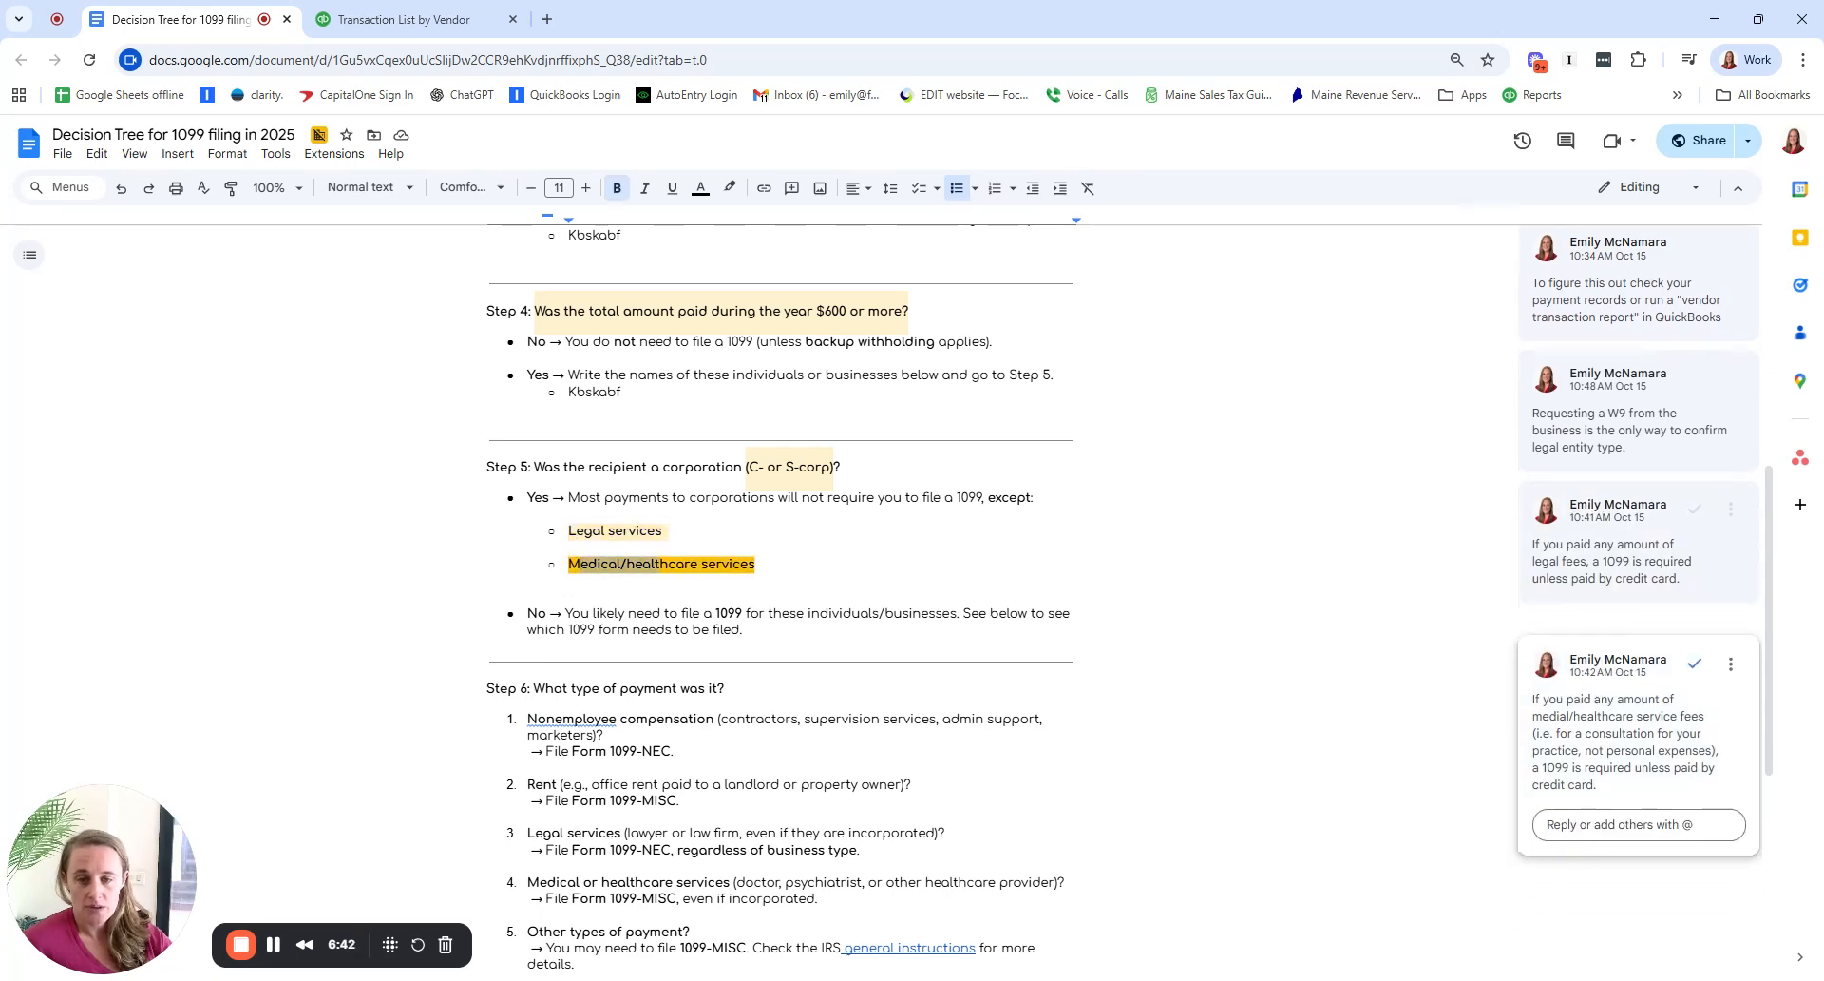
{"action": "left_click_drag", "start_coordinate": [660, 564], "coordinate": [758, 564]}
{"action": "left_click", "coordinate": [759, 563]}
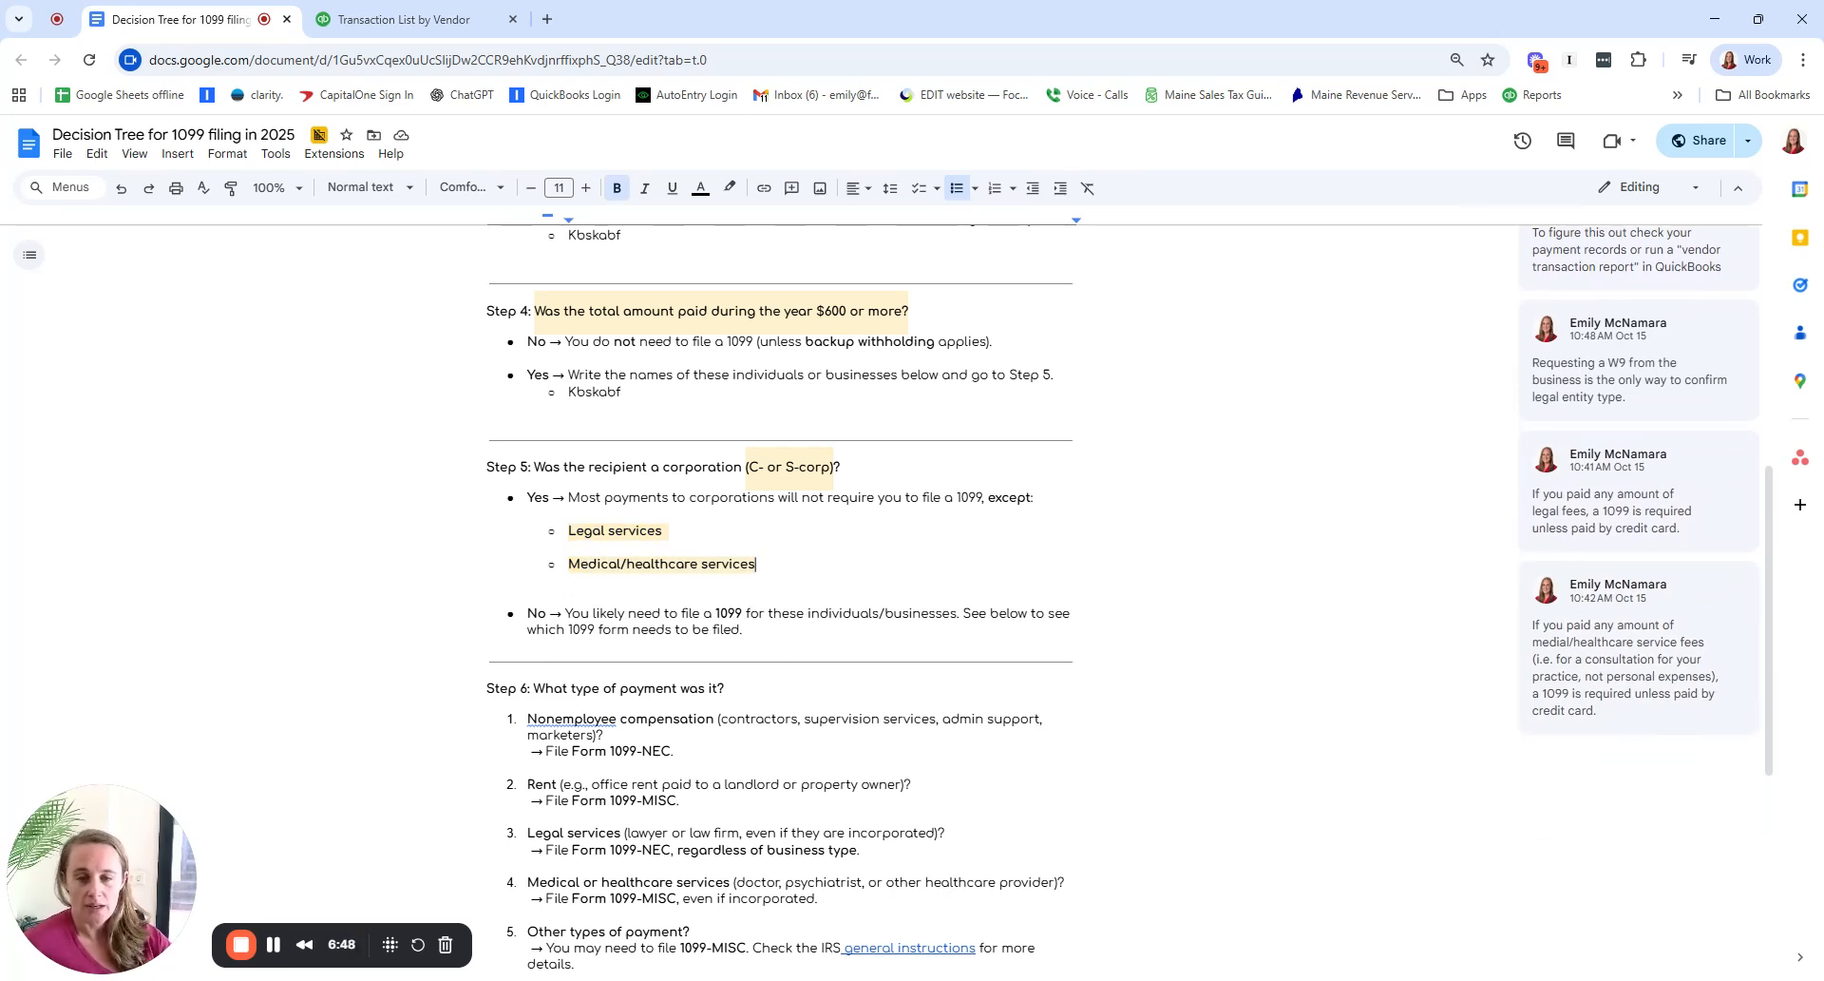
{"action": "left_click", "coordinate": [743, 629]}
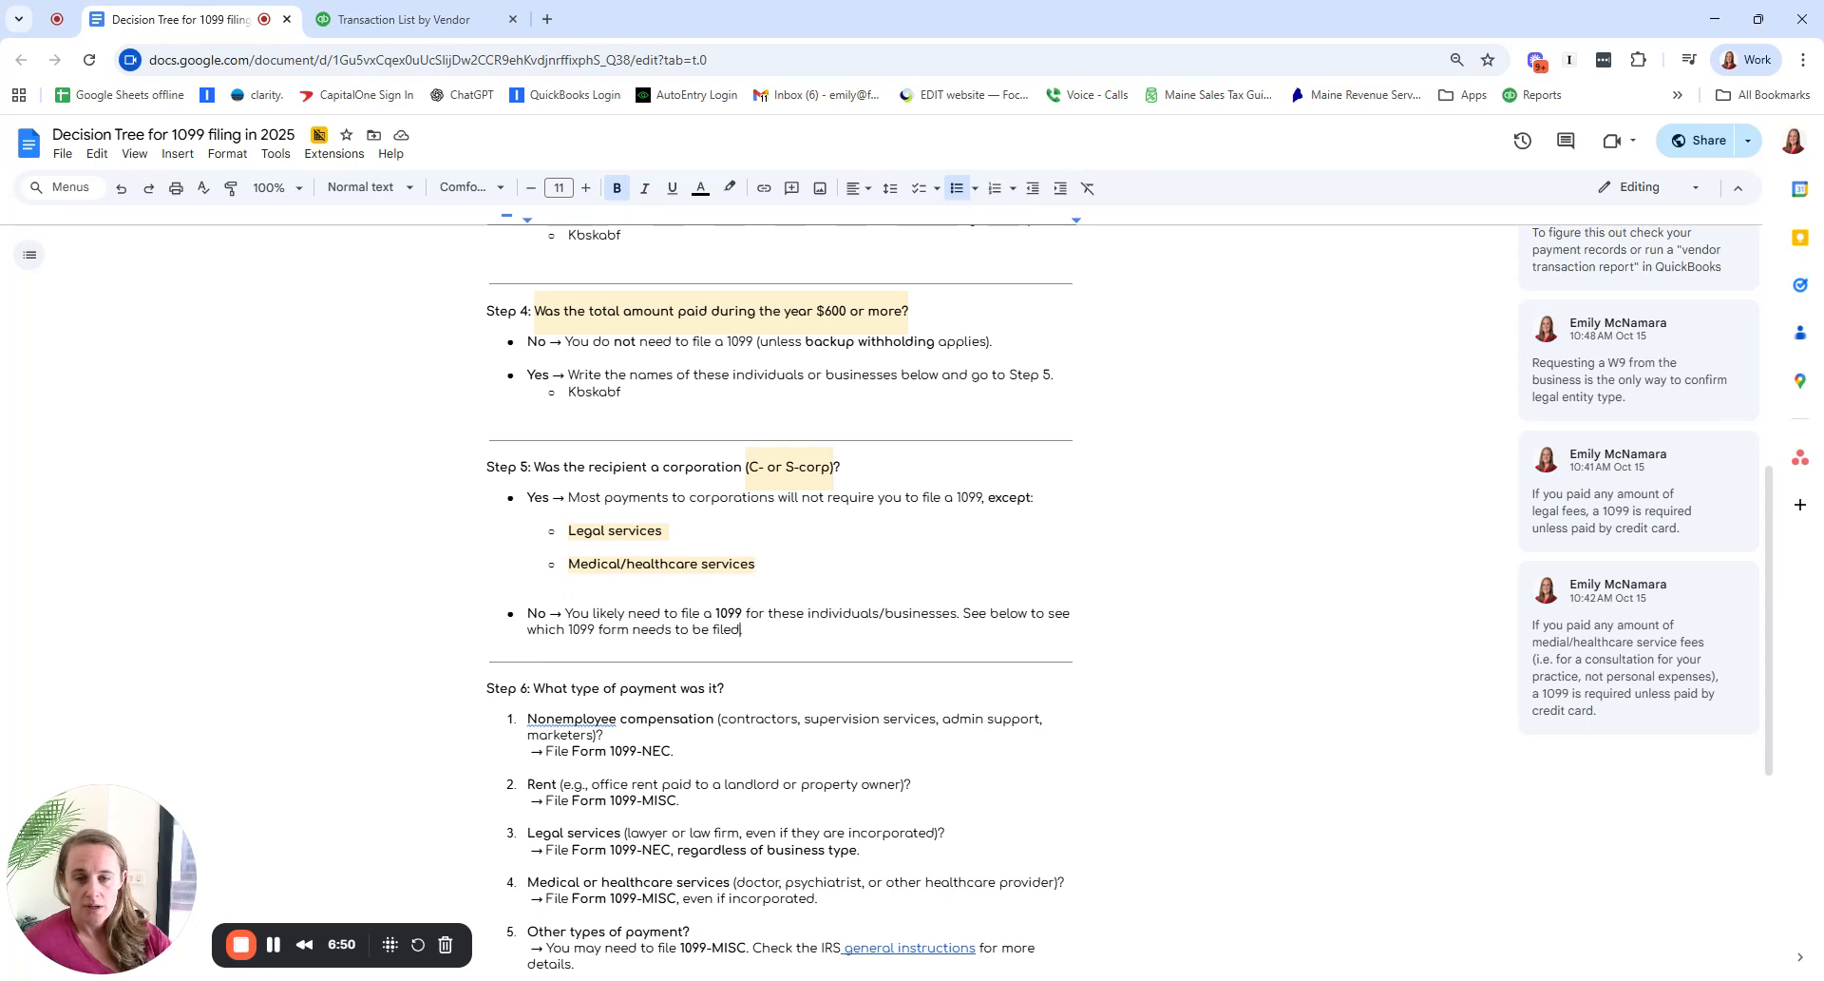
{"action": "scroll", "coordinate": [743, 629], "scroll_direction": "down", "scroll_amount": 1}
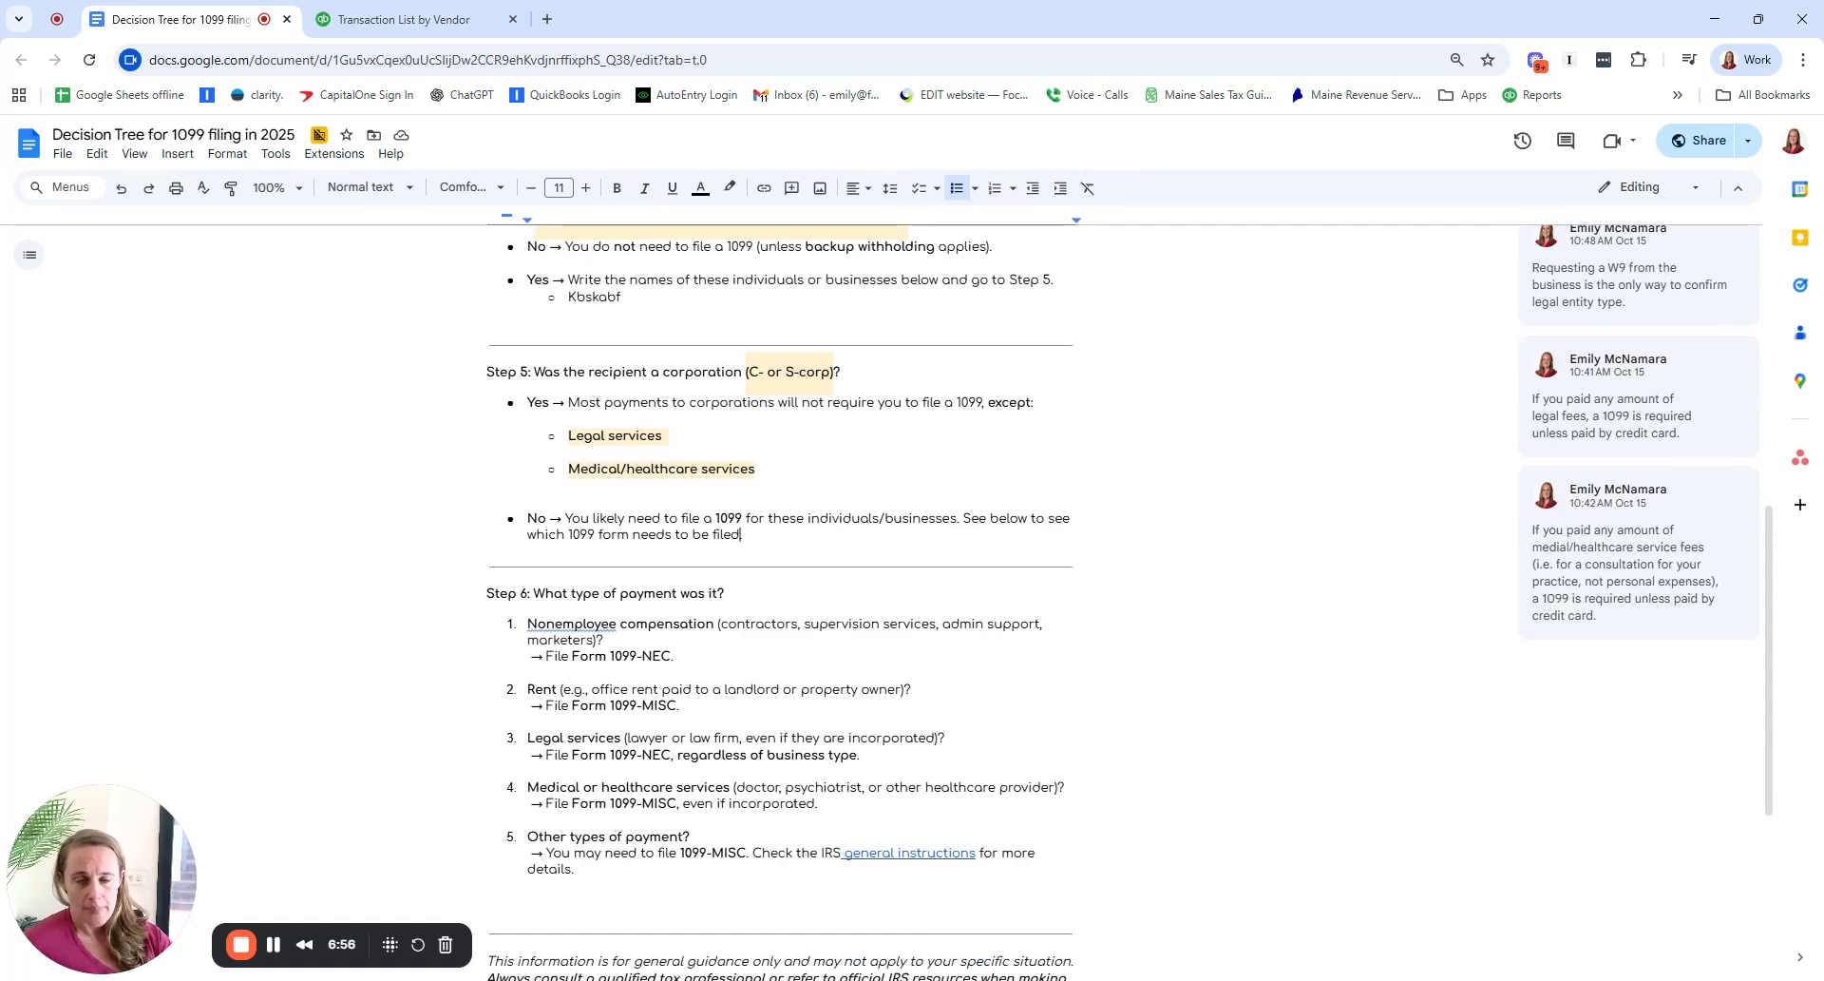
{"action": "double_click", "coordinate": [594, 296]}
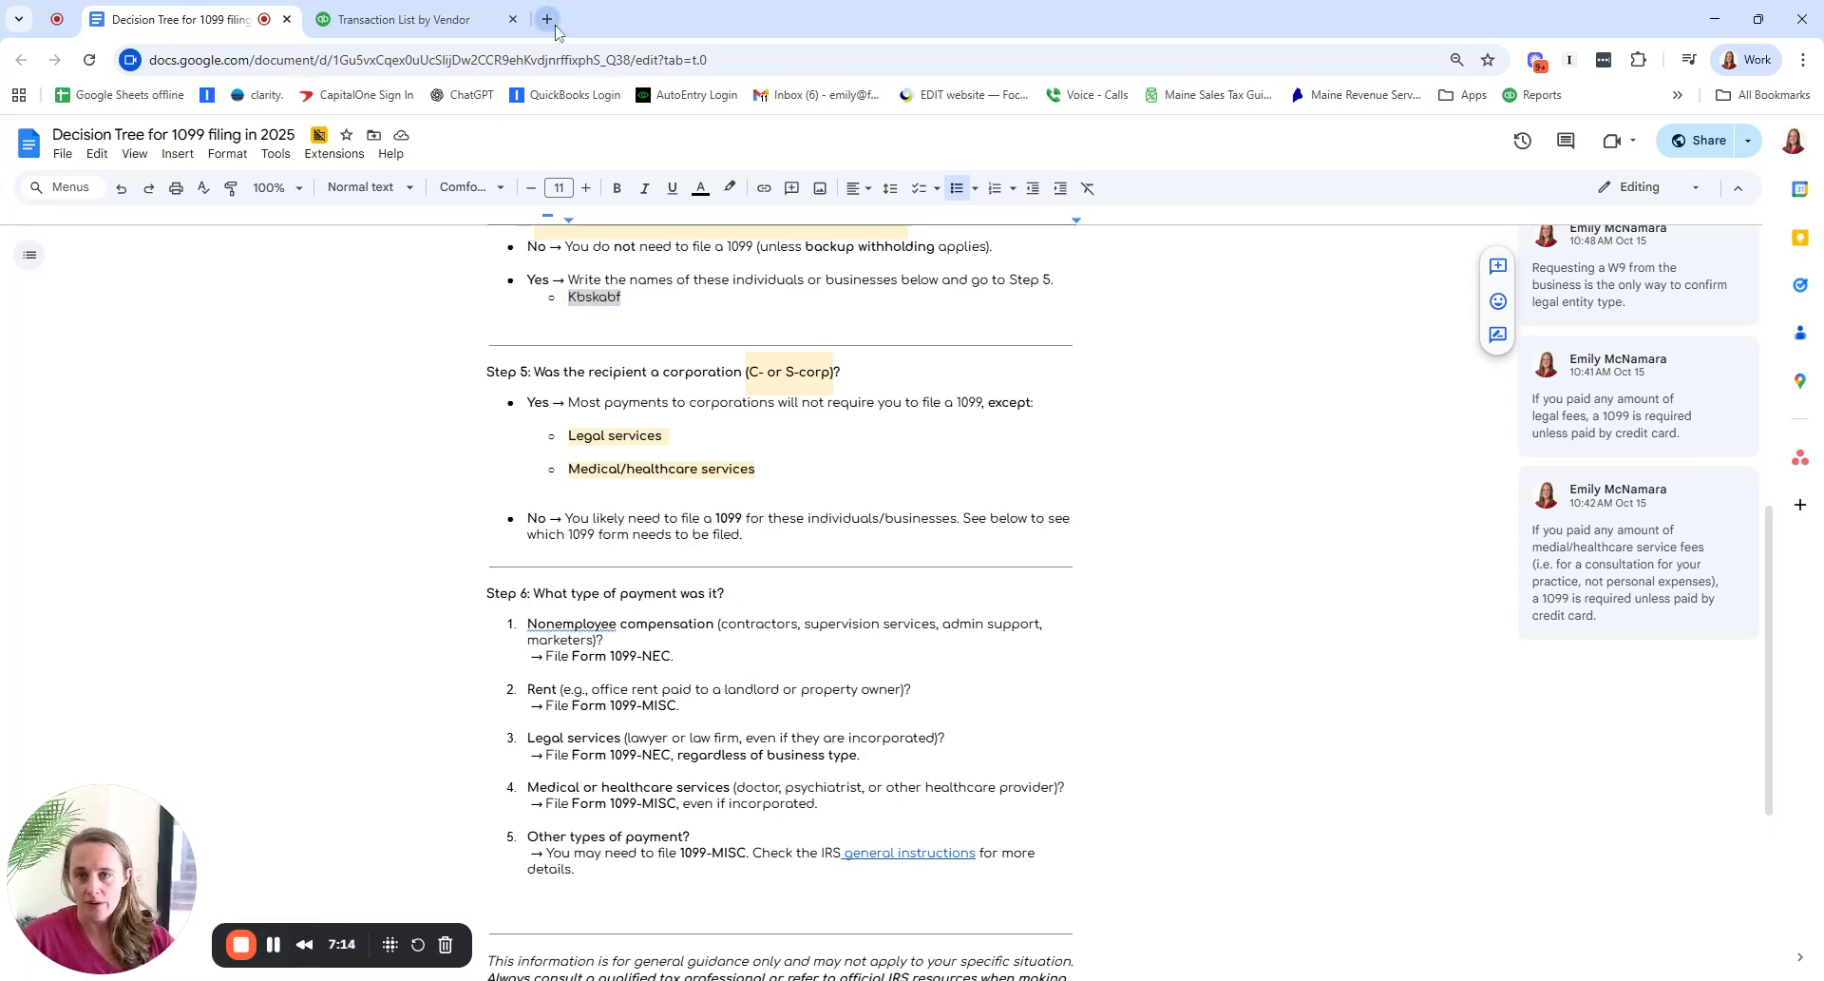
Step: Search the web for "w9 form 2025" in a new browser tab and open the IRS Form W-9 (Rev. March 2024) PDF
{"action": "left_click", "coordinate": [556, 30]}
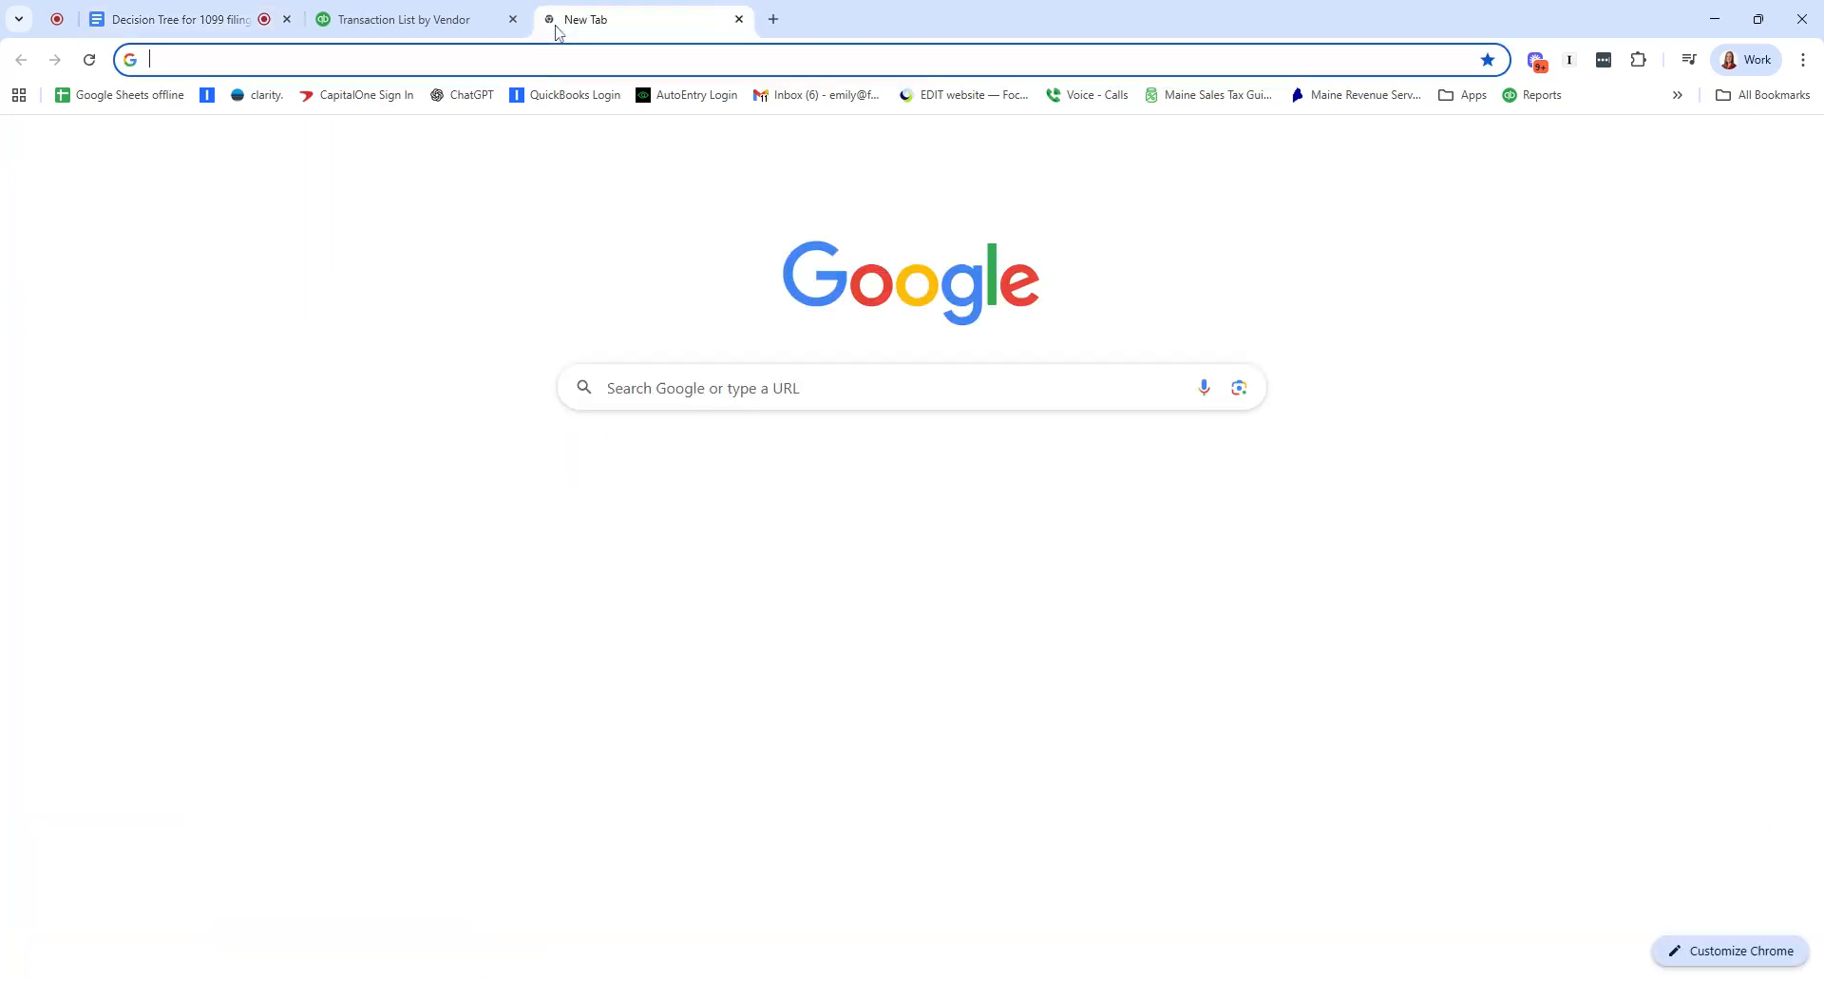
{"action": "type", "text": "w9"}
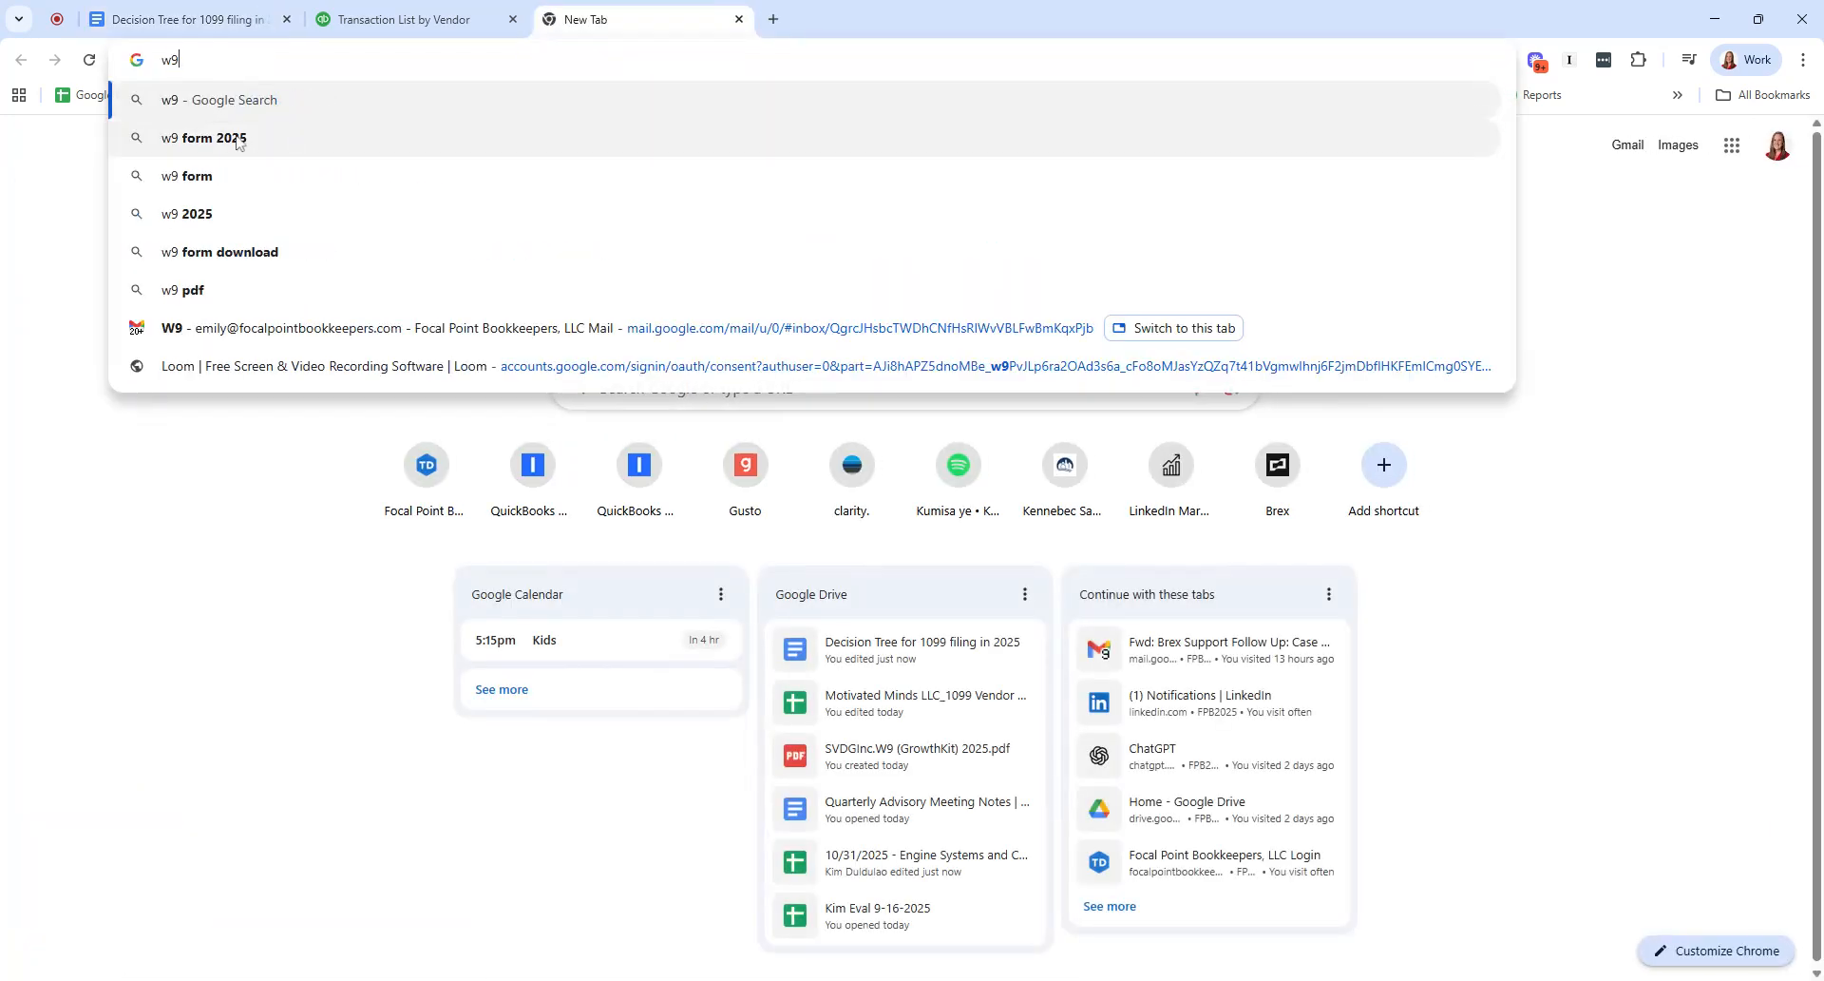
{"action": "left_click", "coordinate": [236, 140]}
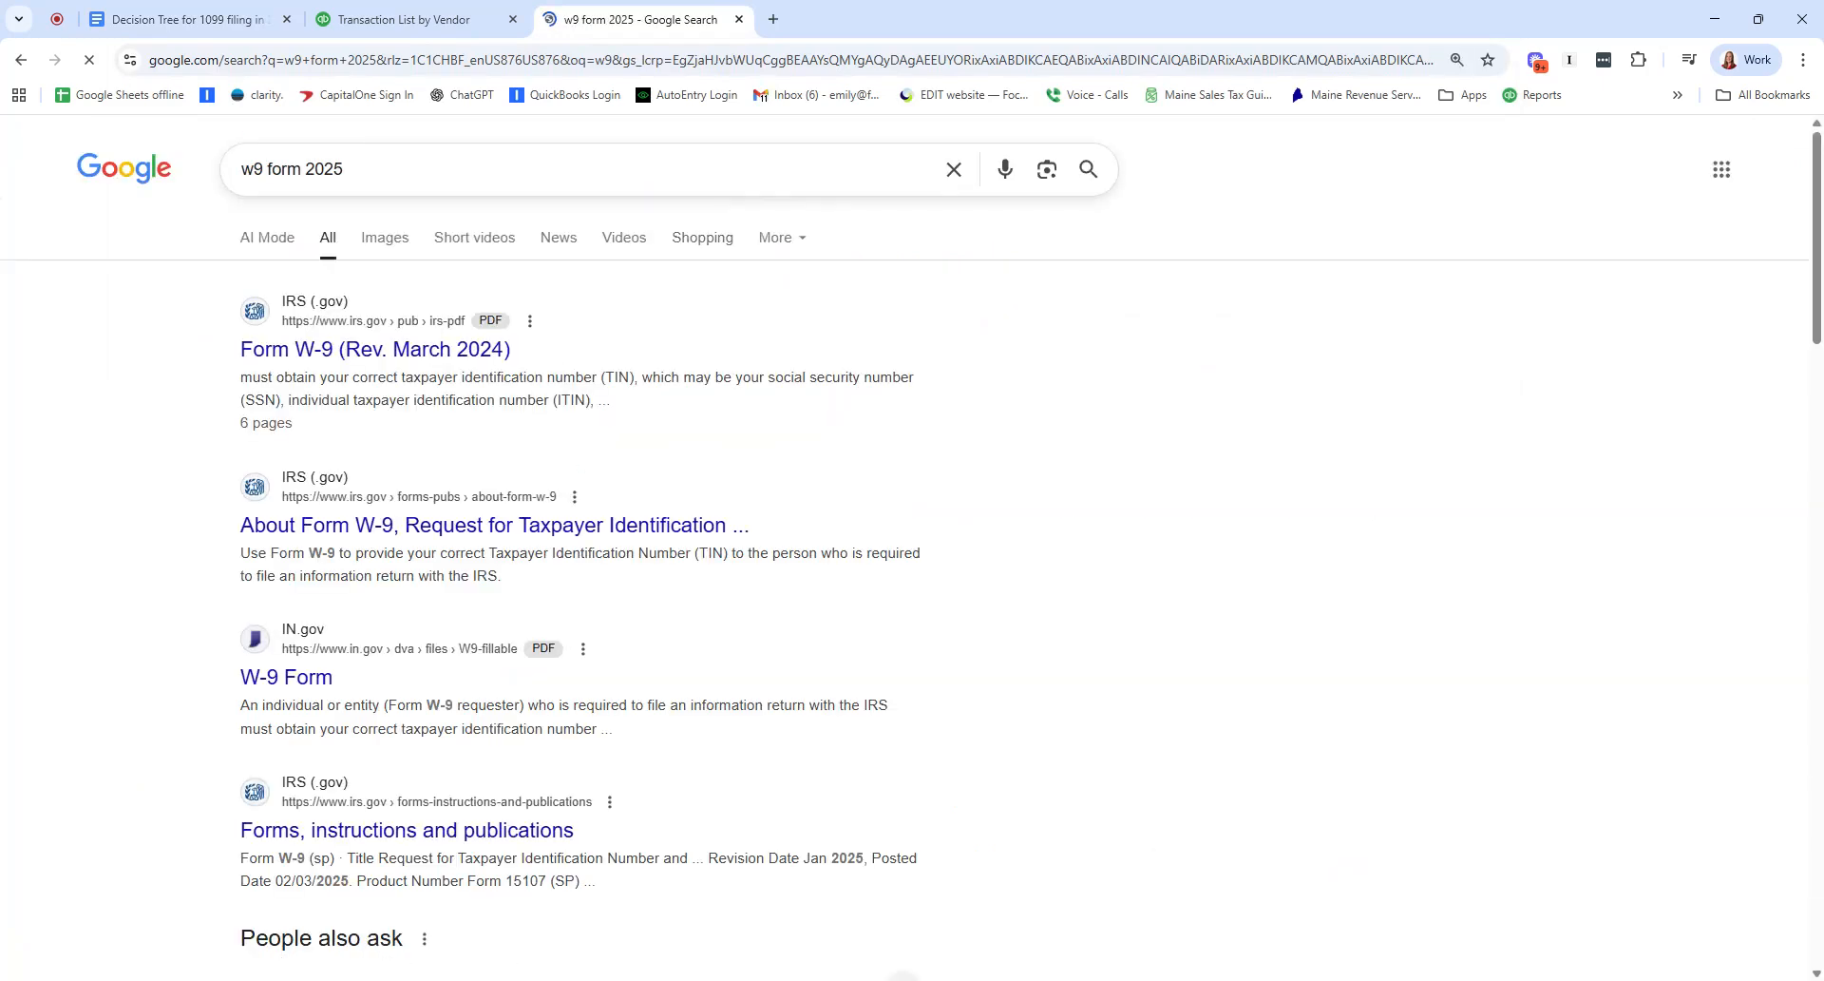
{"action": "left_click", "coordinate": [340, 359]}
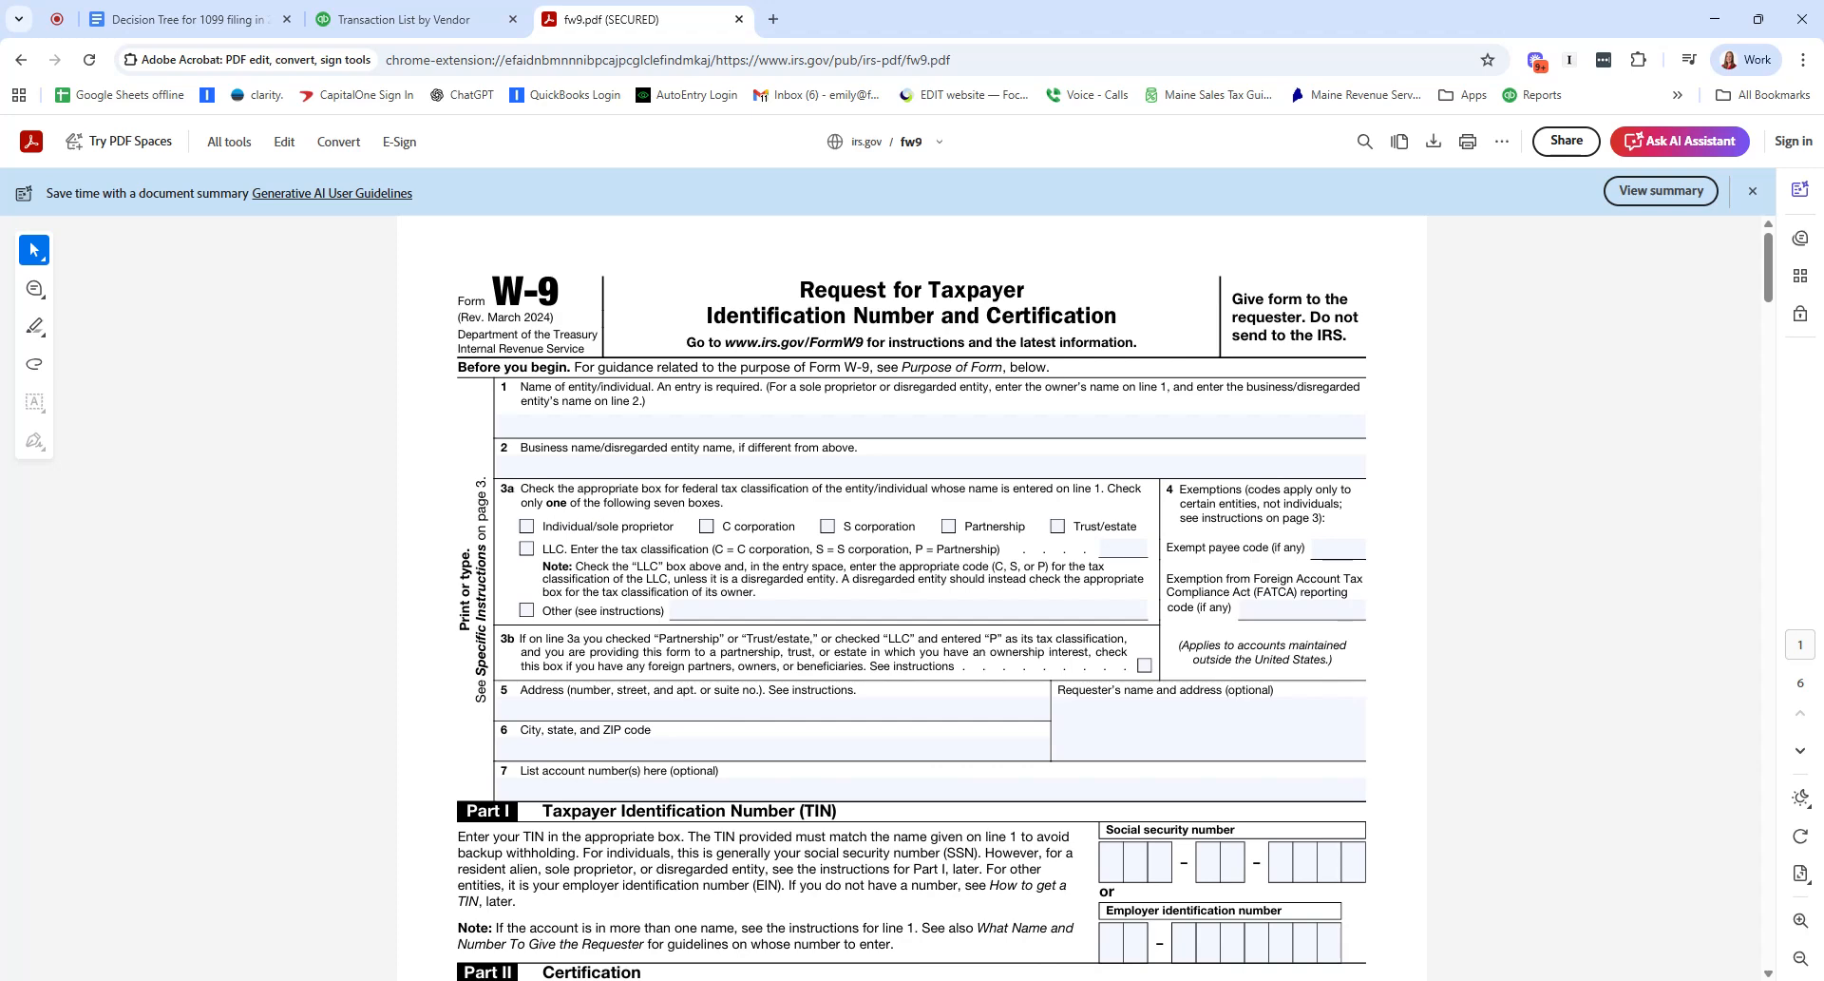
Step: Return to the decision tree document, examine which 1099 form each Step 6 payment type requires, and go back to Step 1
{"action": "left_click", "coordinate": [400, 20]}
{"action": "key", "text": "ctrl+shift+Tab"}
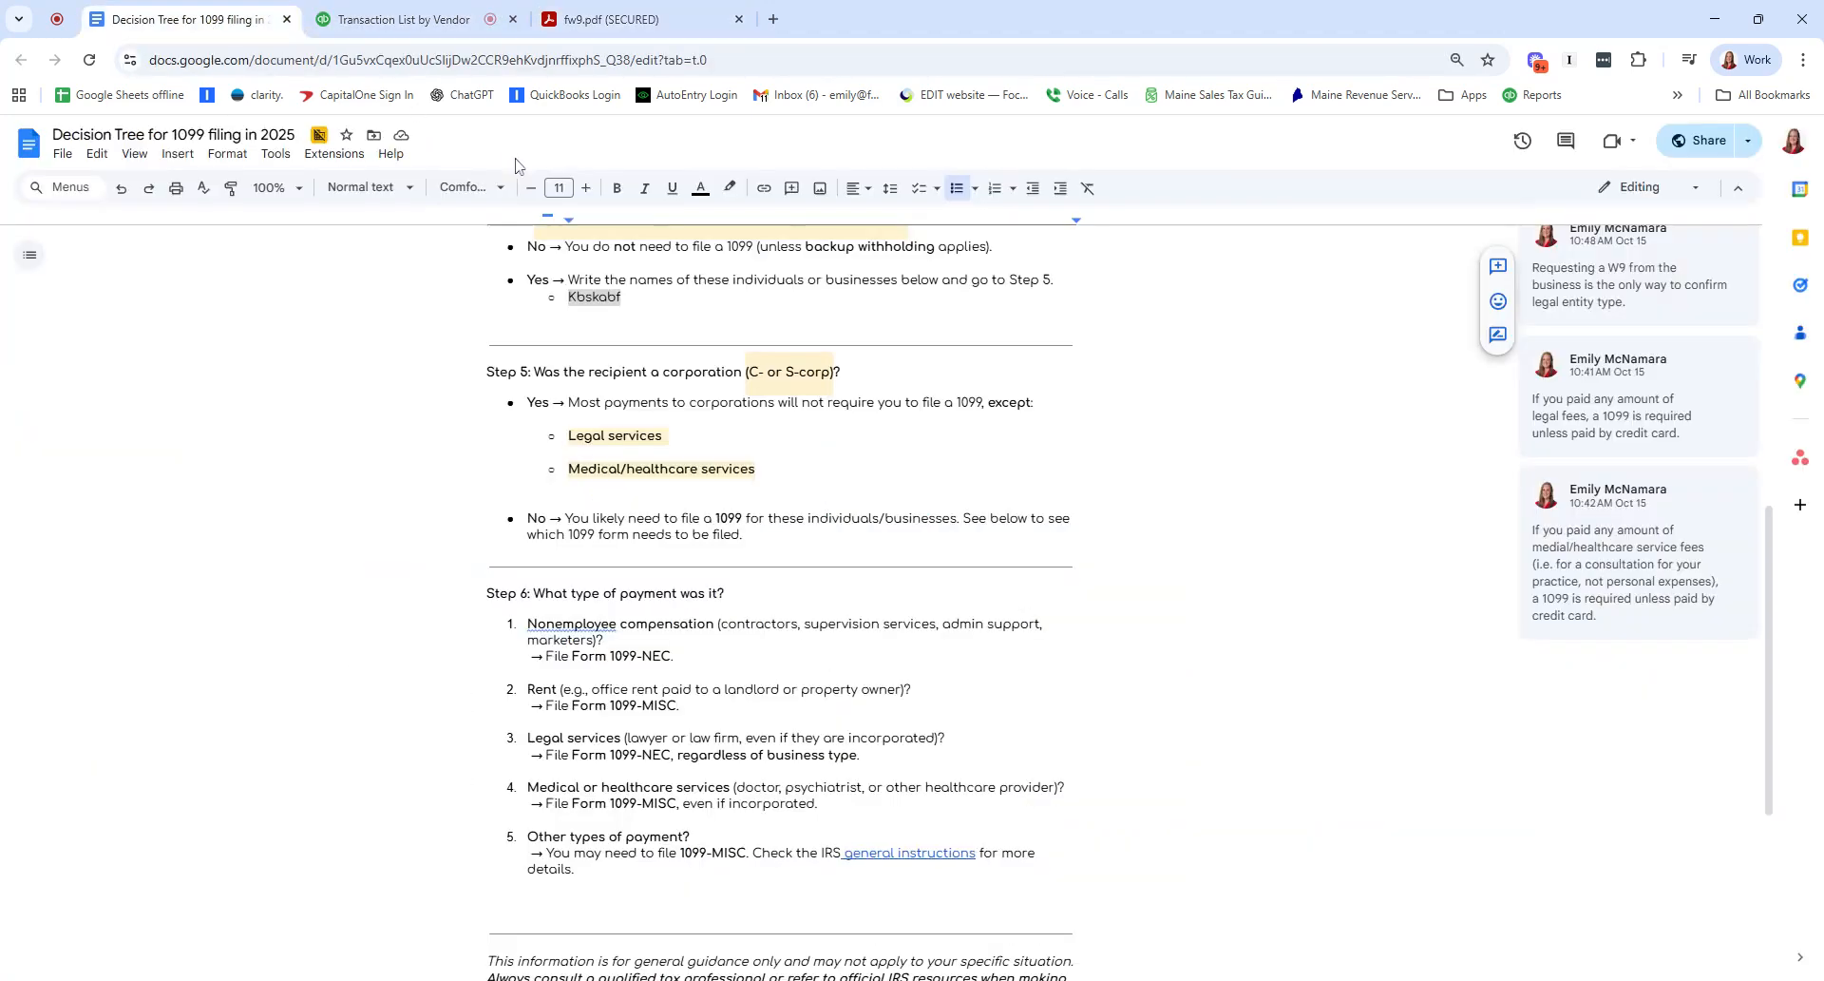
{"action": "scroll", "coordinate": [779, 570], "scroll_direction": "down", "scroll_amount": 2}
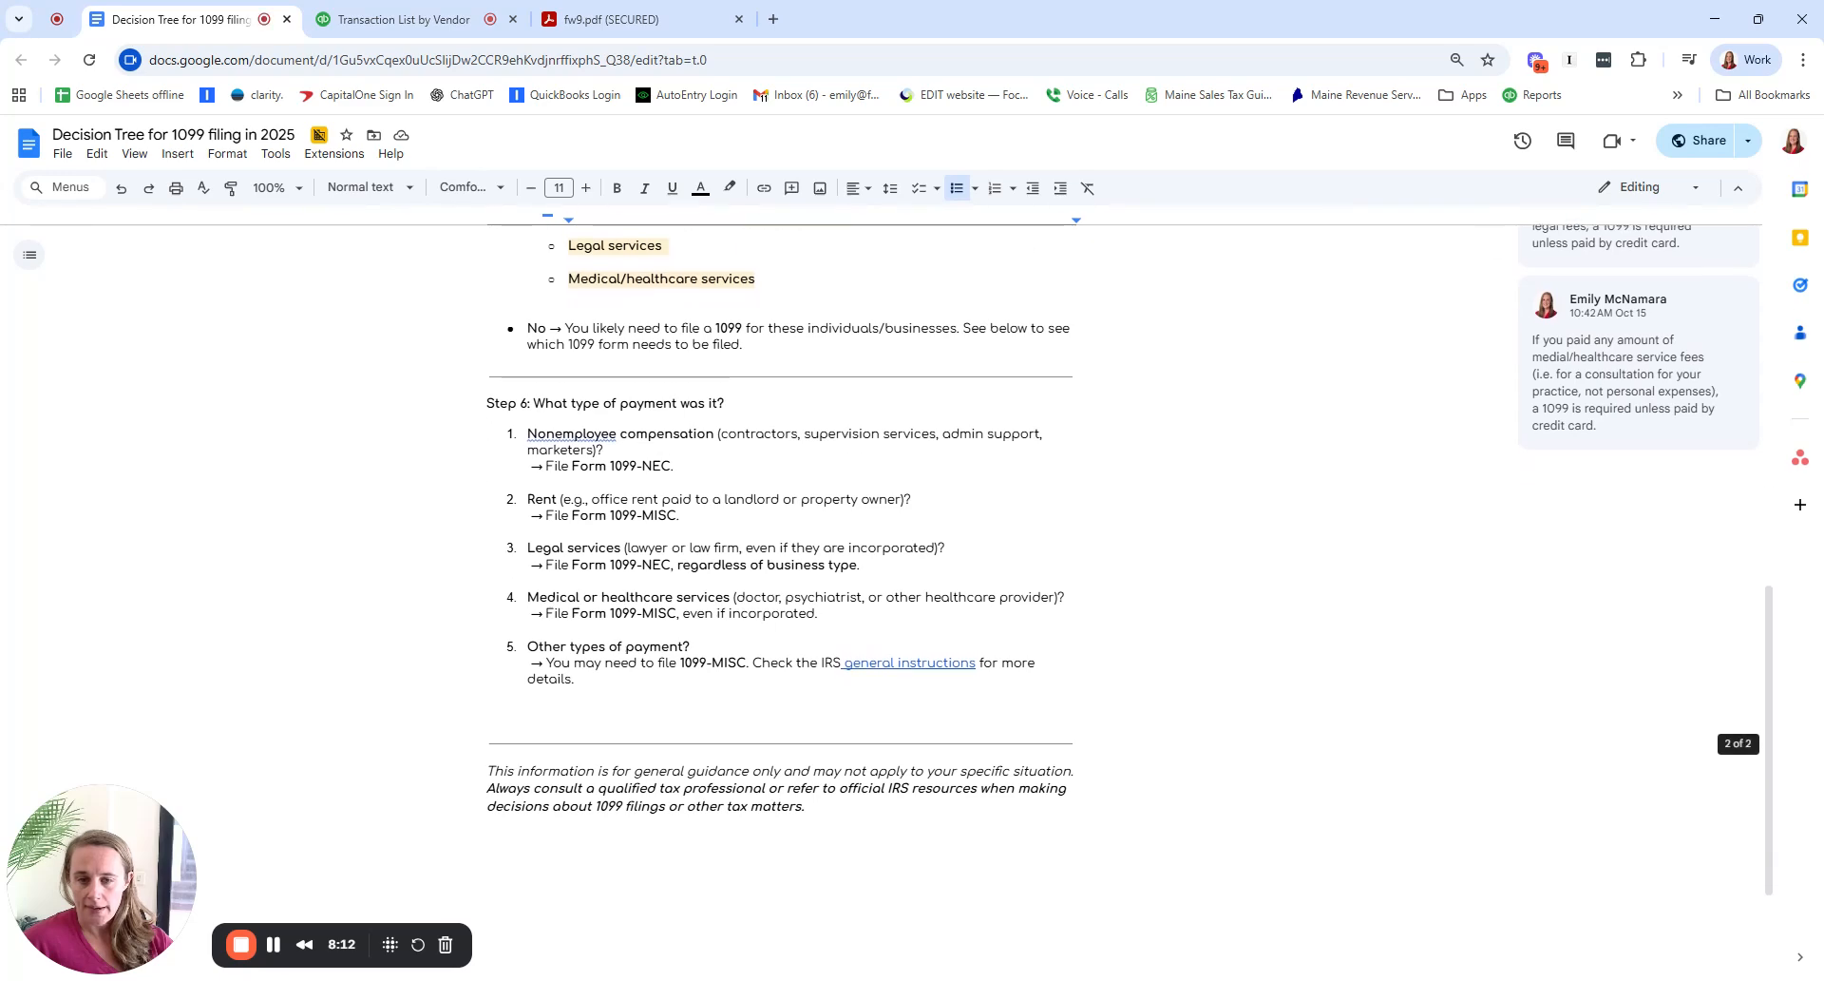
{"action": "scroll", "coordinate": [779, 570], "scroll_direction": "up", "scroll_amount": 1}
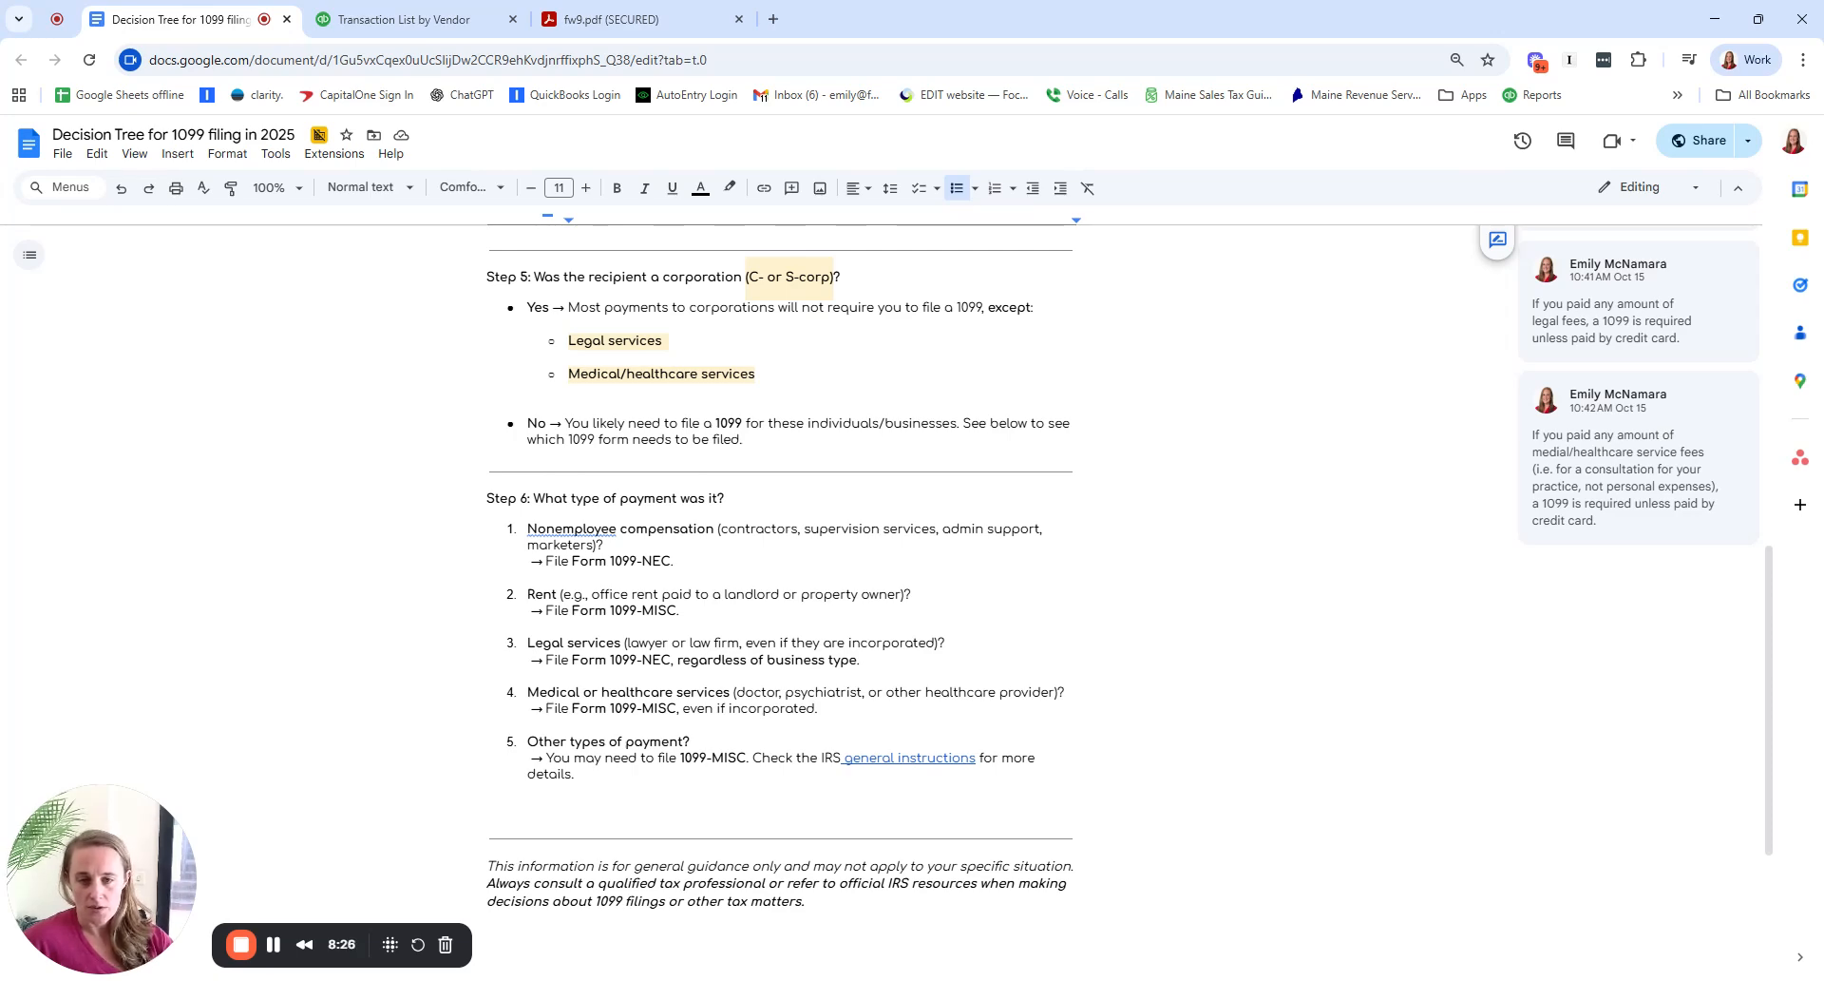
{"action": "left_click_drag", "start_coordinate": [572, 560], "coordinate": [675, 561]}
{"action": "left_click", "coordinate": [674, 560]}
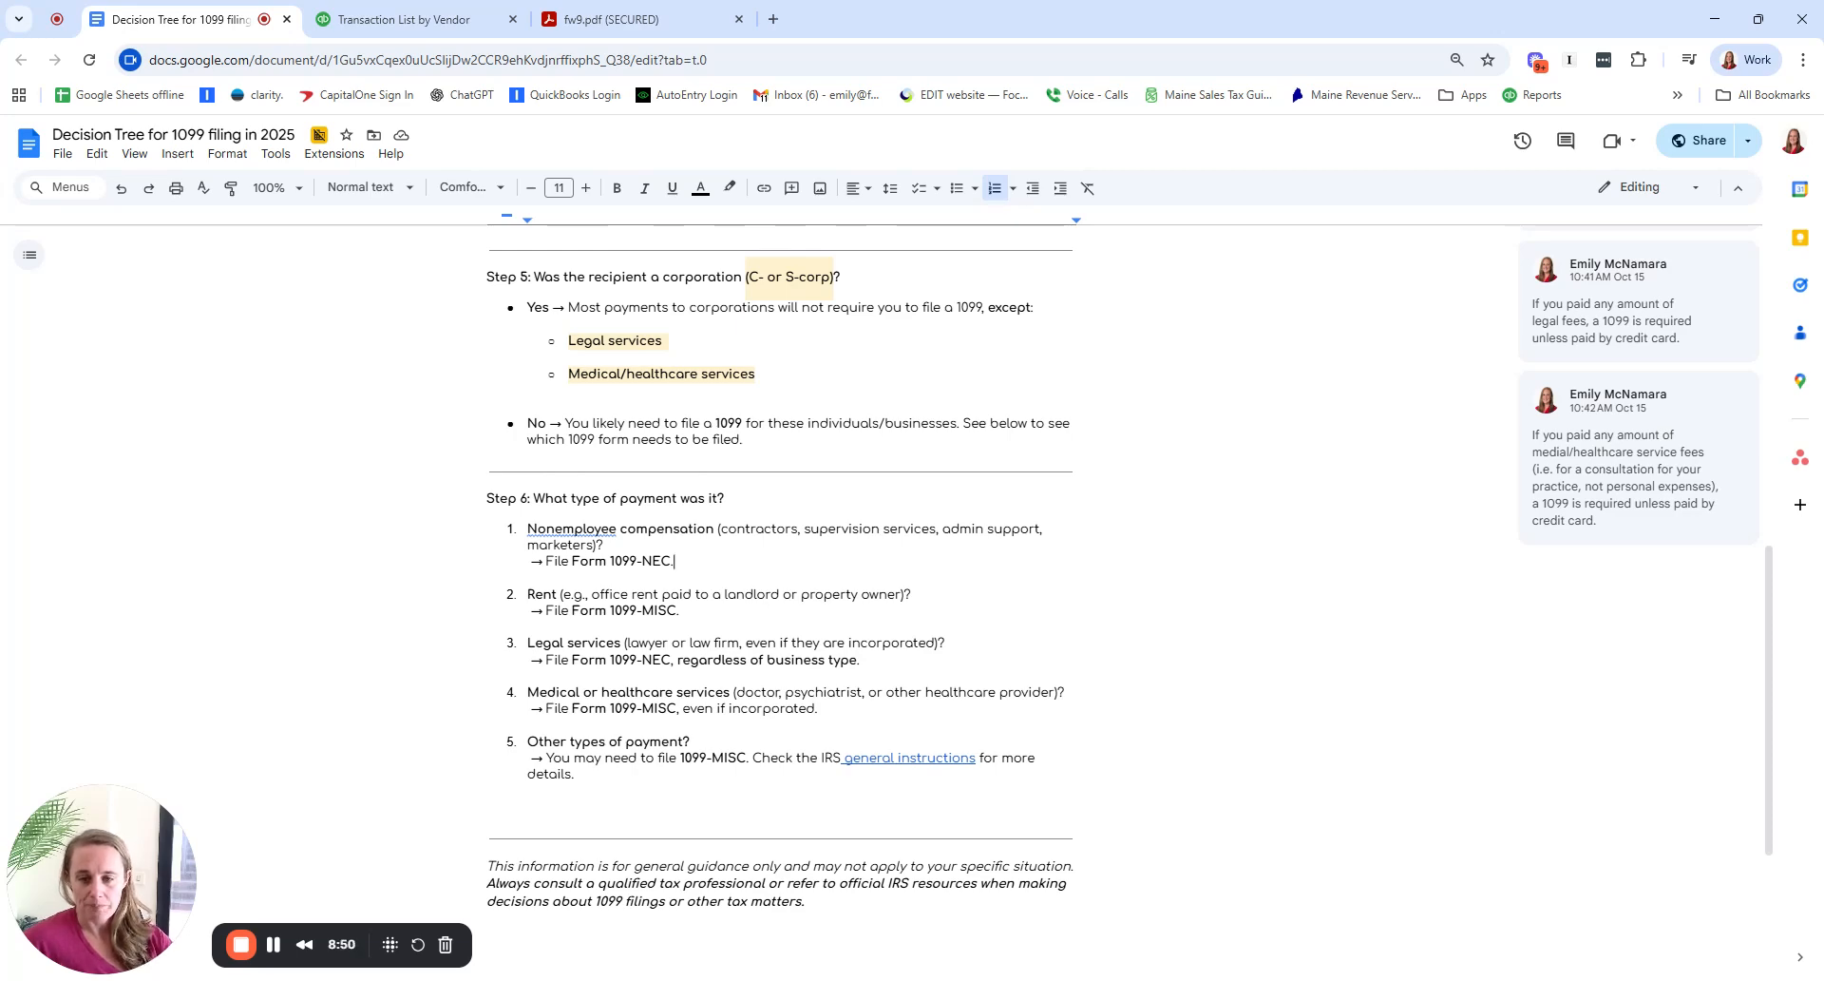
{"action": "left_click_drag", "start_coordinate": [604, 661], "coordinate": [715, 662]}
{"action": "left_click", "coordinate": [841, 660]}
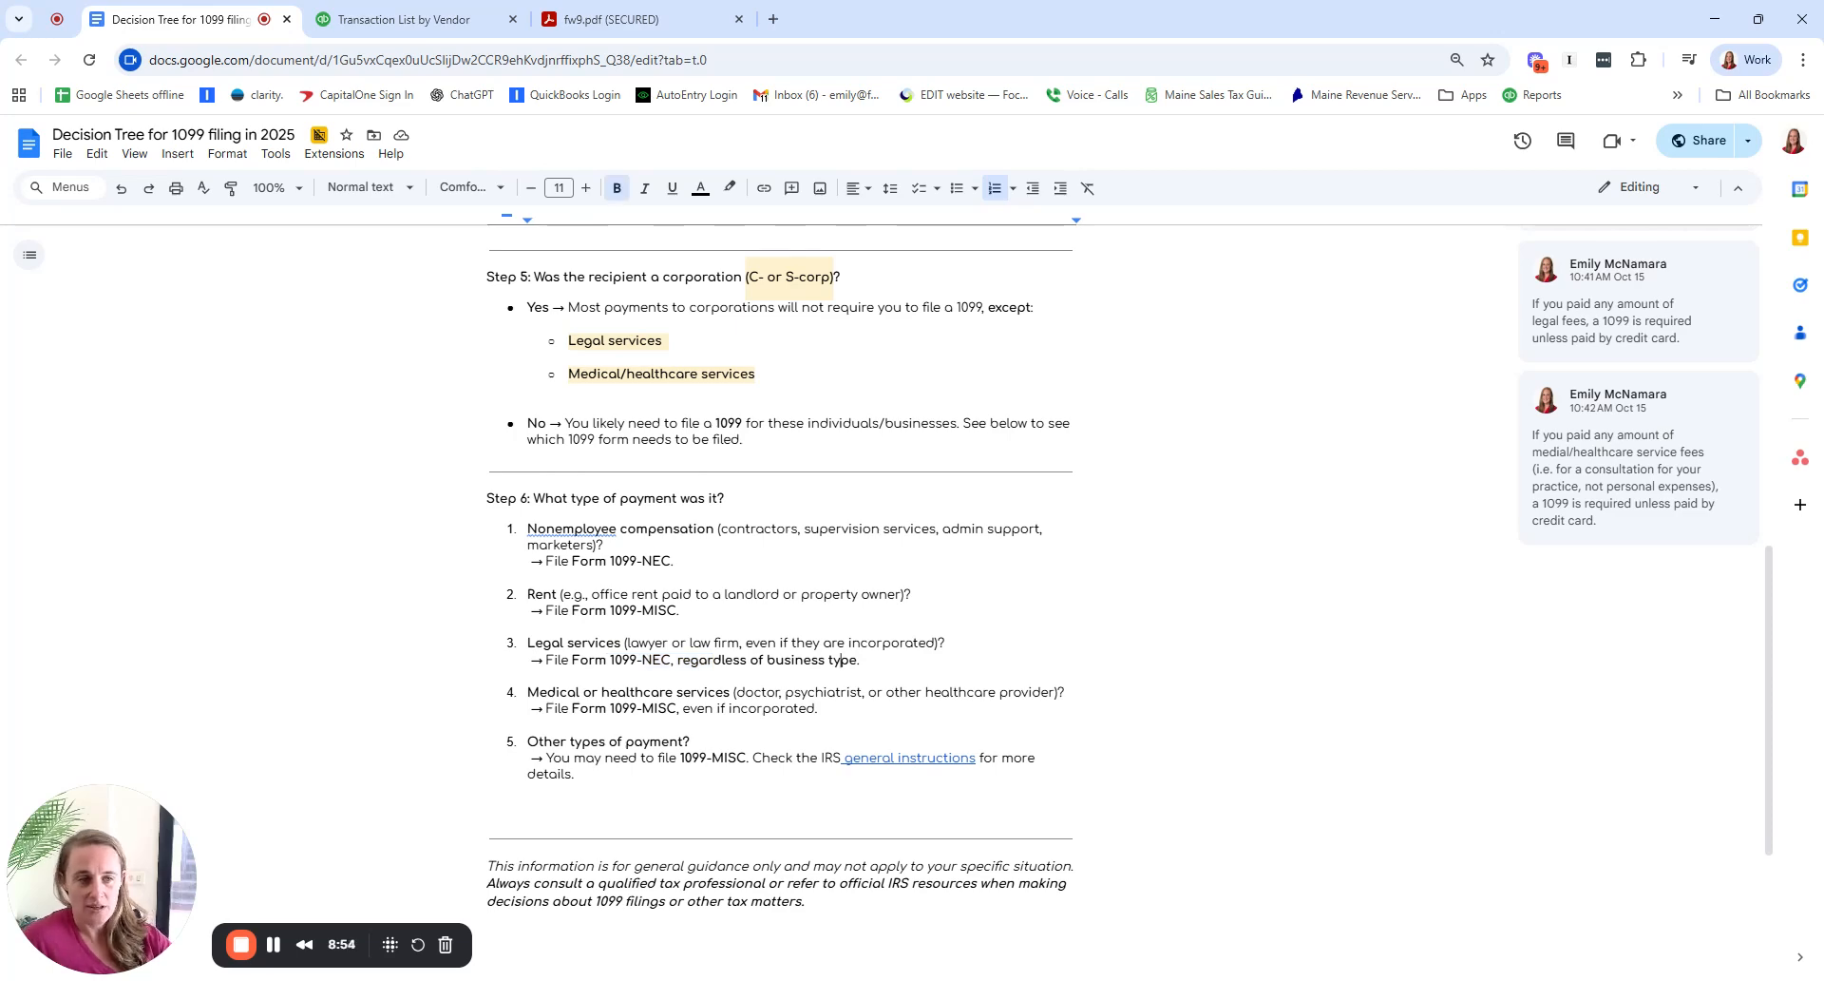
{"action": "scroll", "coordinate": [779, 571], "scroll_direction": "up", "scroll_amount": 1}
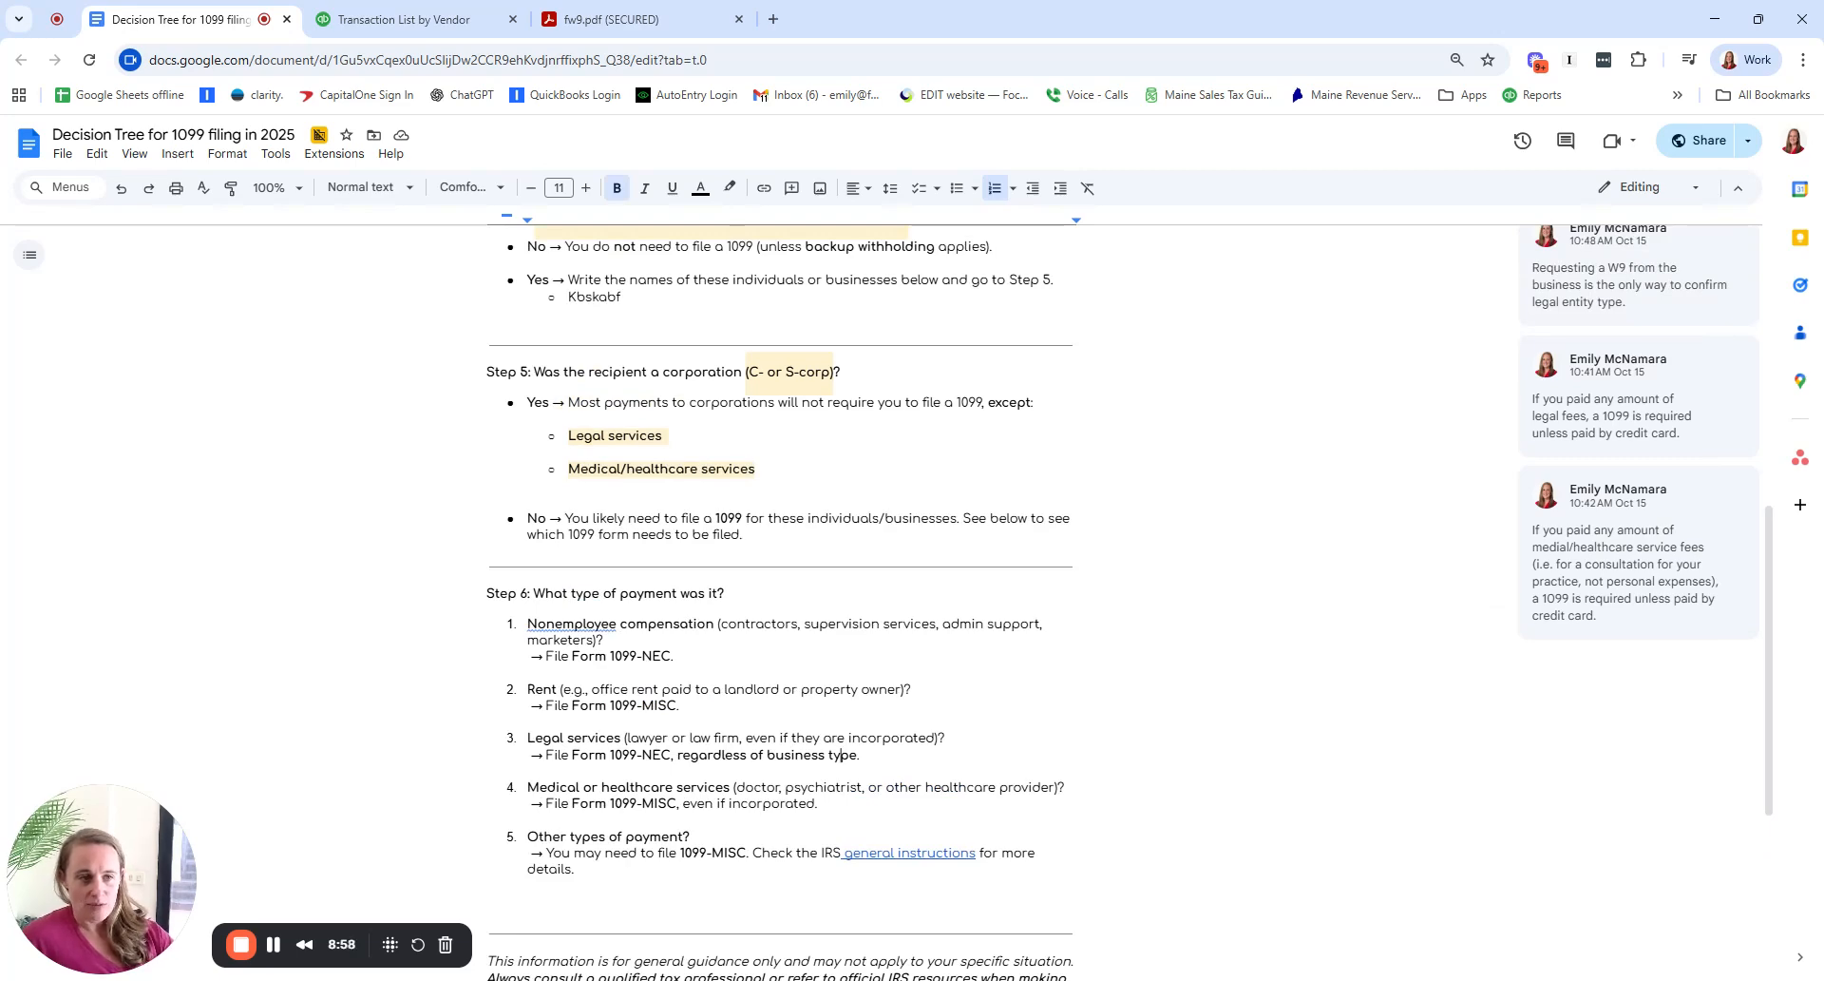
{"action": "scroll", "coordinate": [1466, 832], "scroll_direction": "up", "scroll_amount": 3}
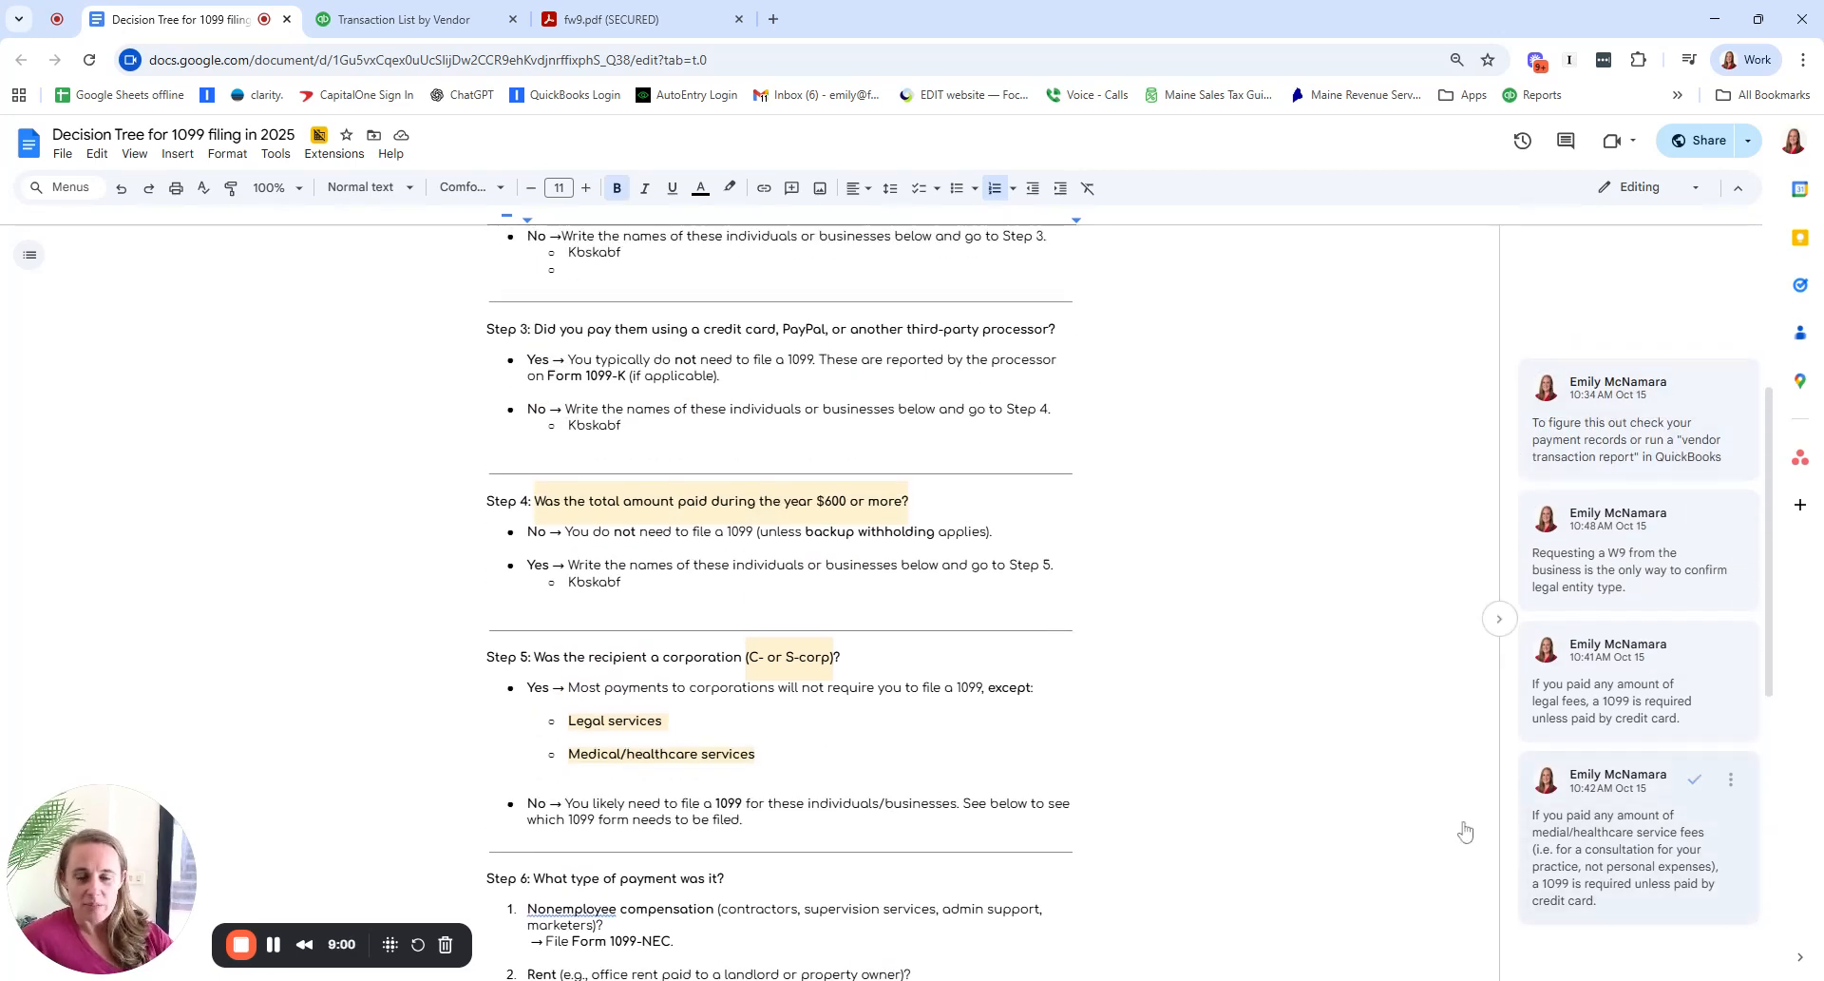
{"action": "scroll", "coordinate": [1466, 832], "scroll_direction": "up", "scroll_amount": 4}
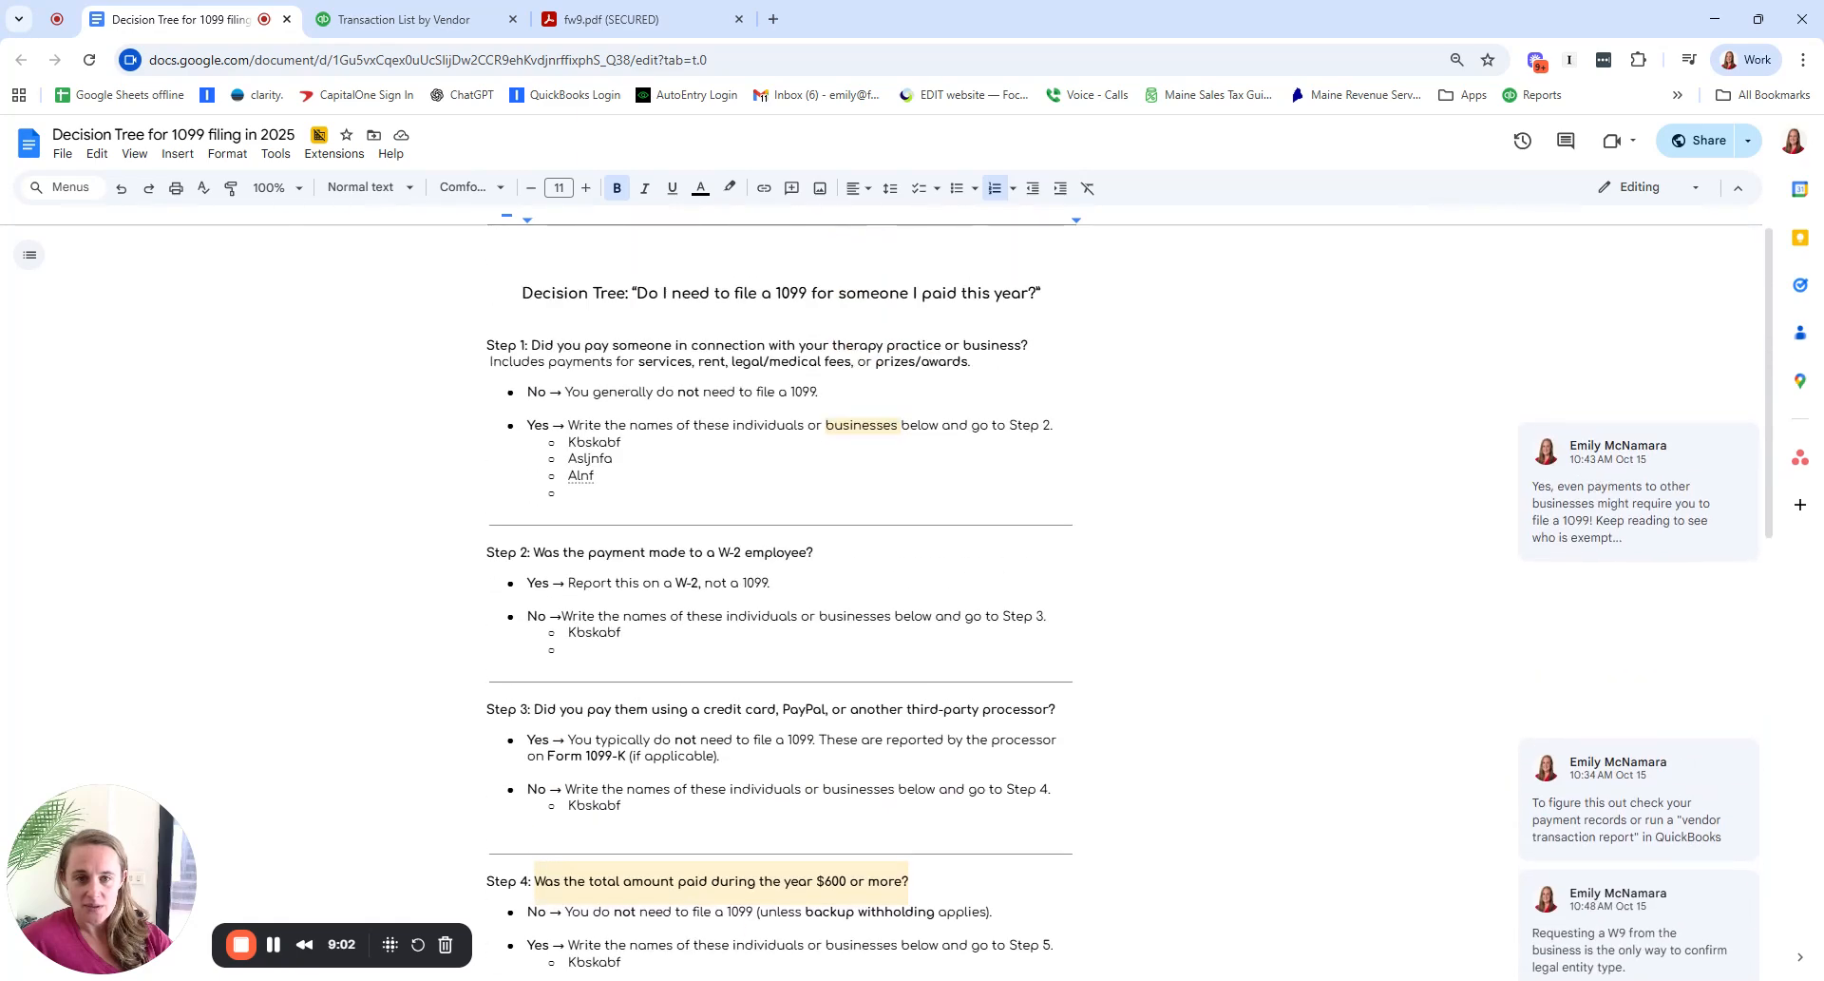